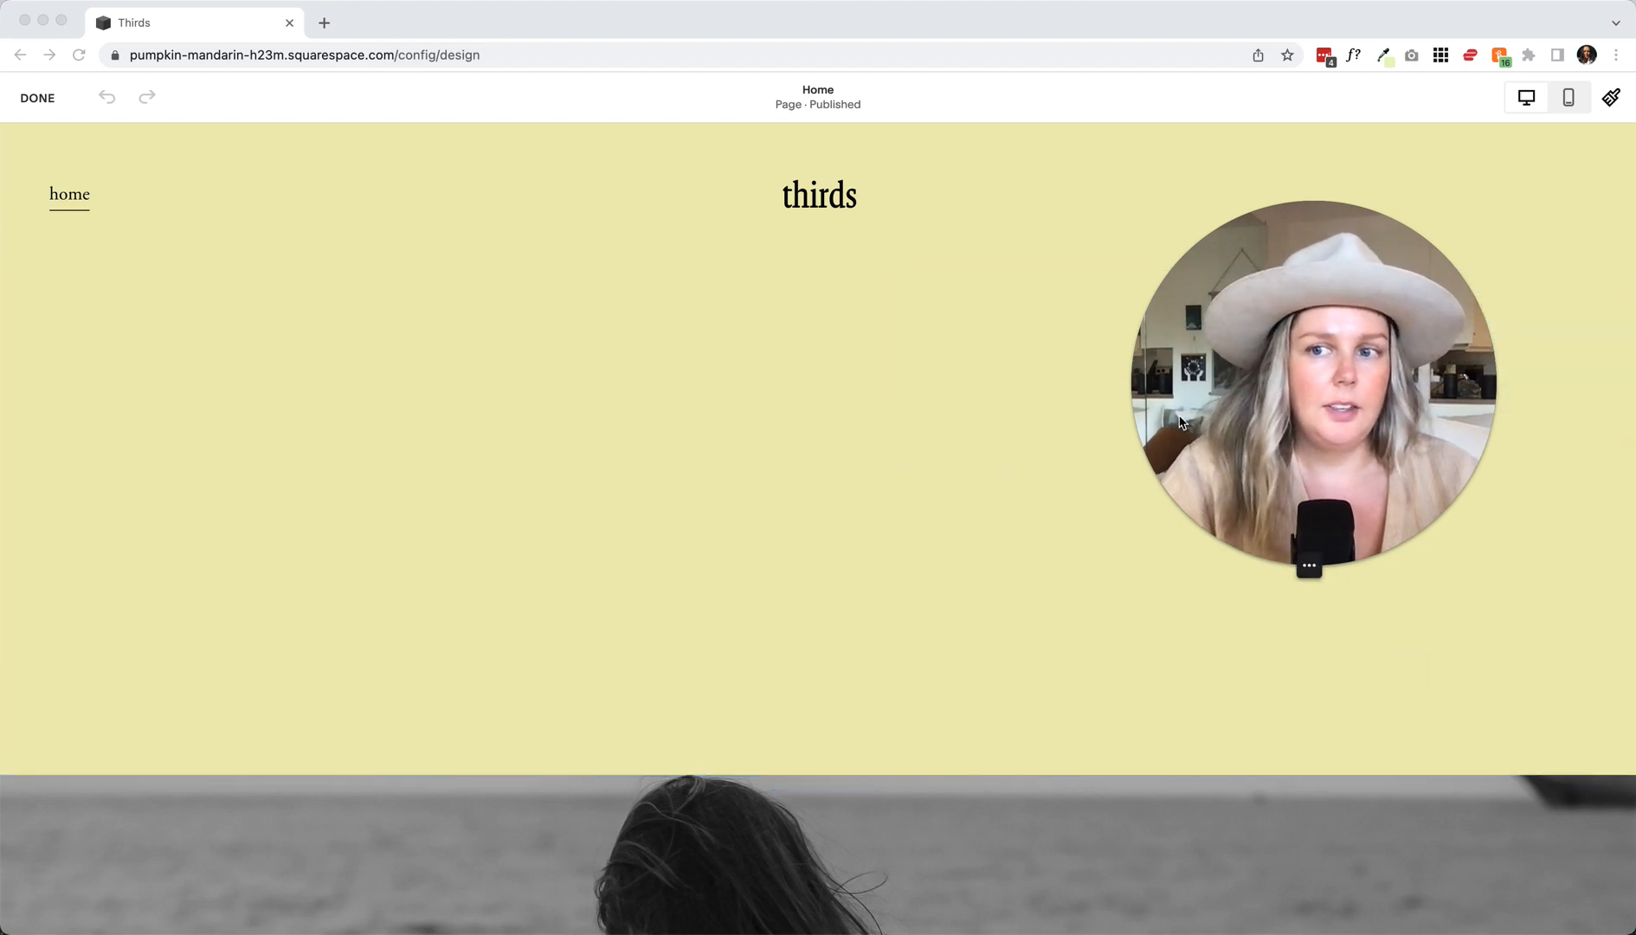
{"action": "left_click", "coordinate": [1275, 566]}
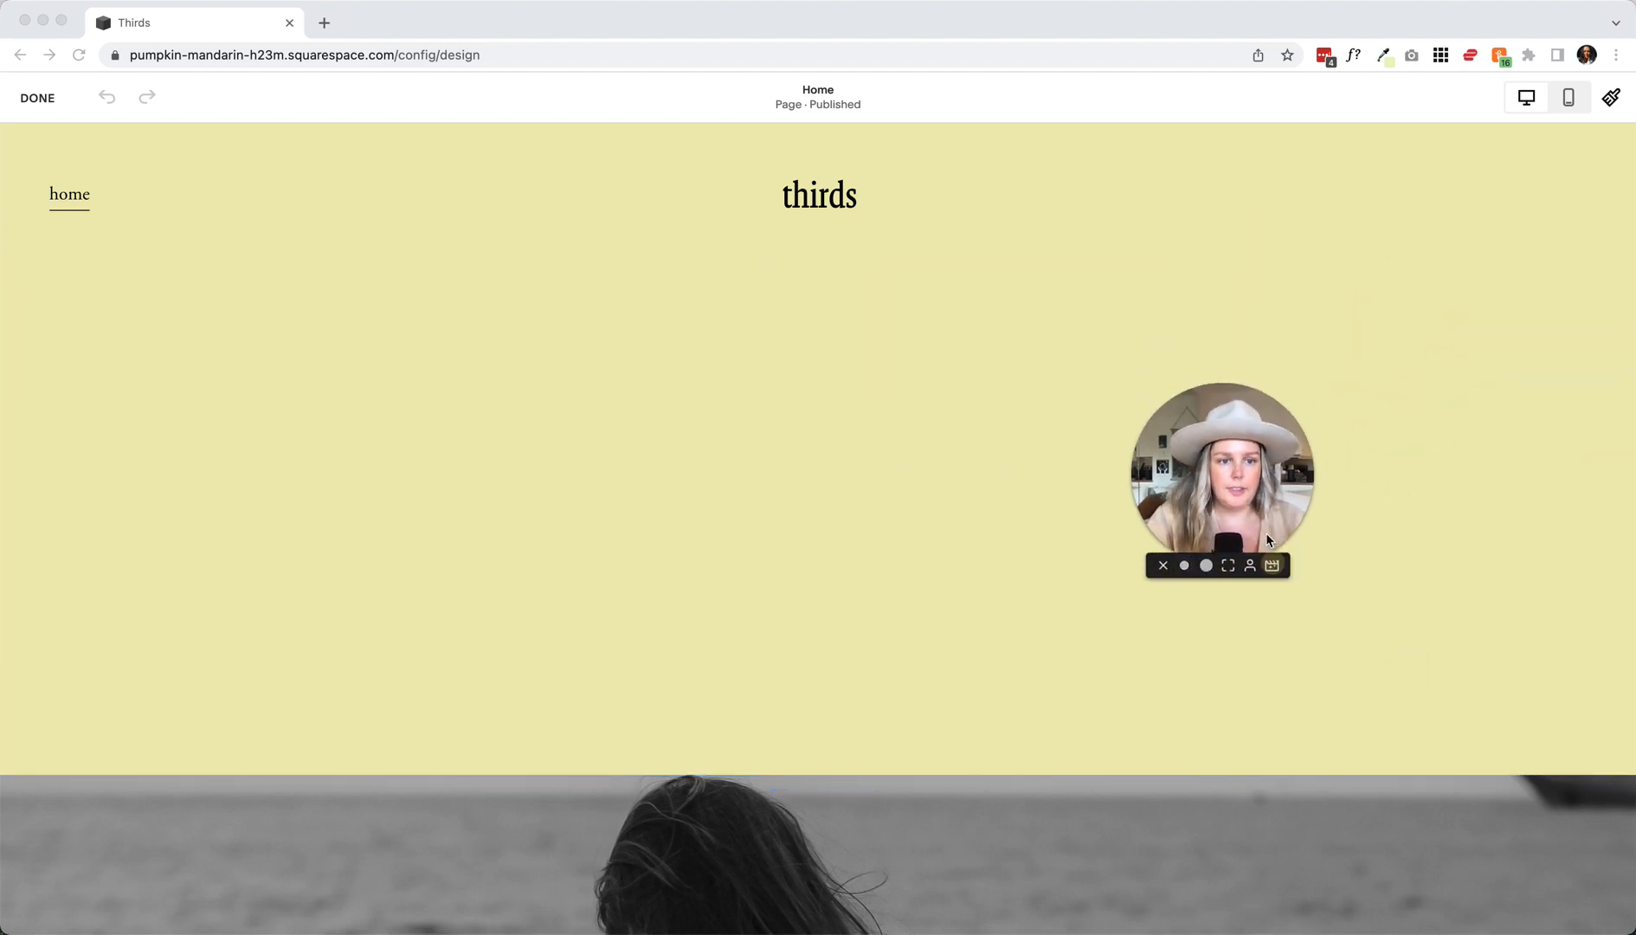
{"action": "left_click_drag", "start_coordinate": [1227, 494], "coordinate": [1529, 371]}
{"action": "left_click", "coordinate": [832, 360]}
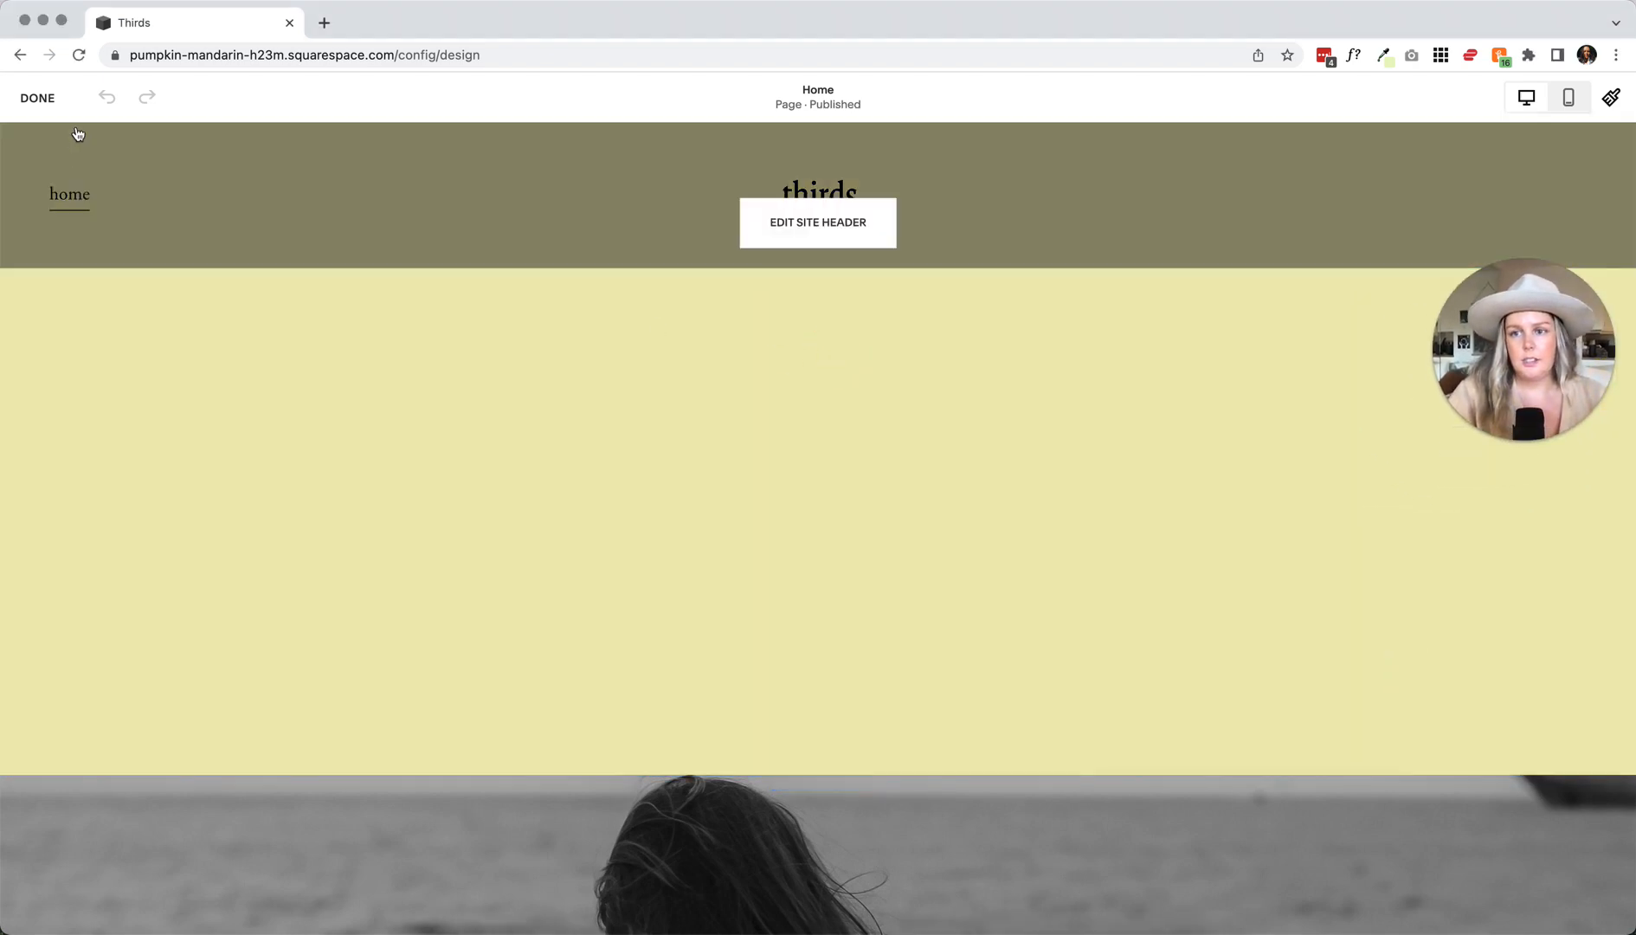
Exit the Home page's edit mode and reopen the page for editing
{"action": "left_click", "coordinate": [38, 98]}
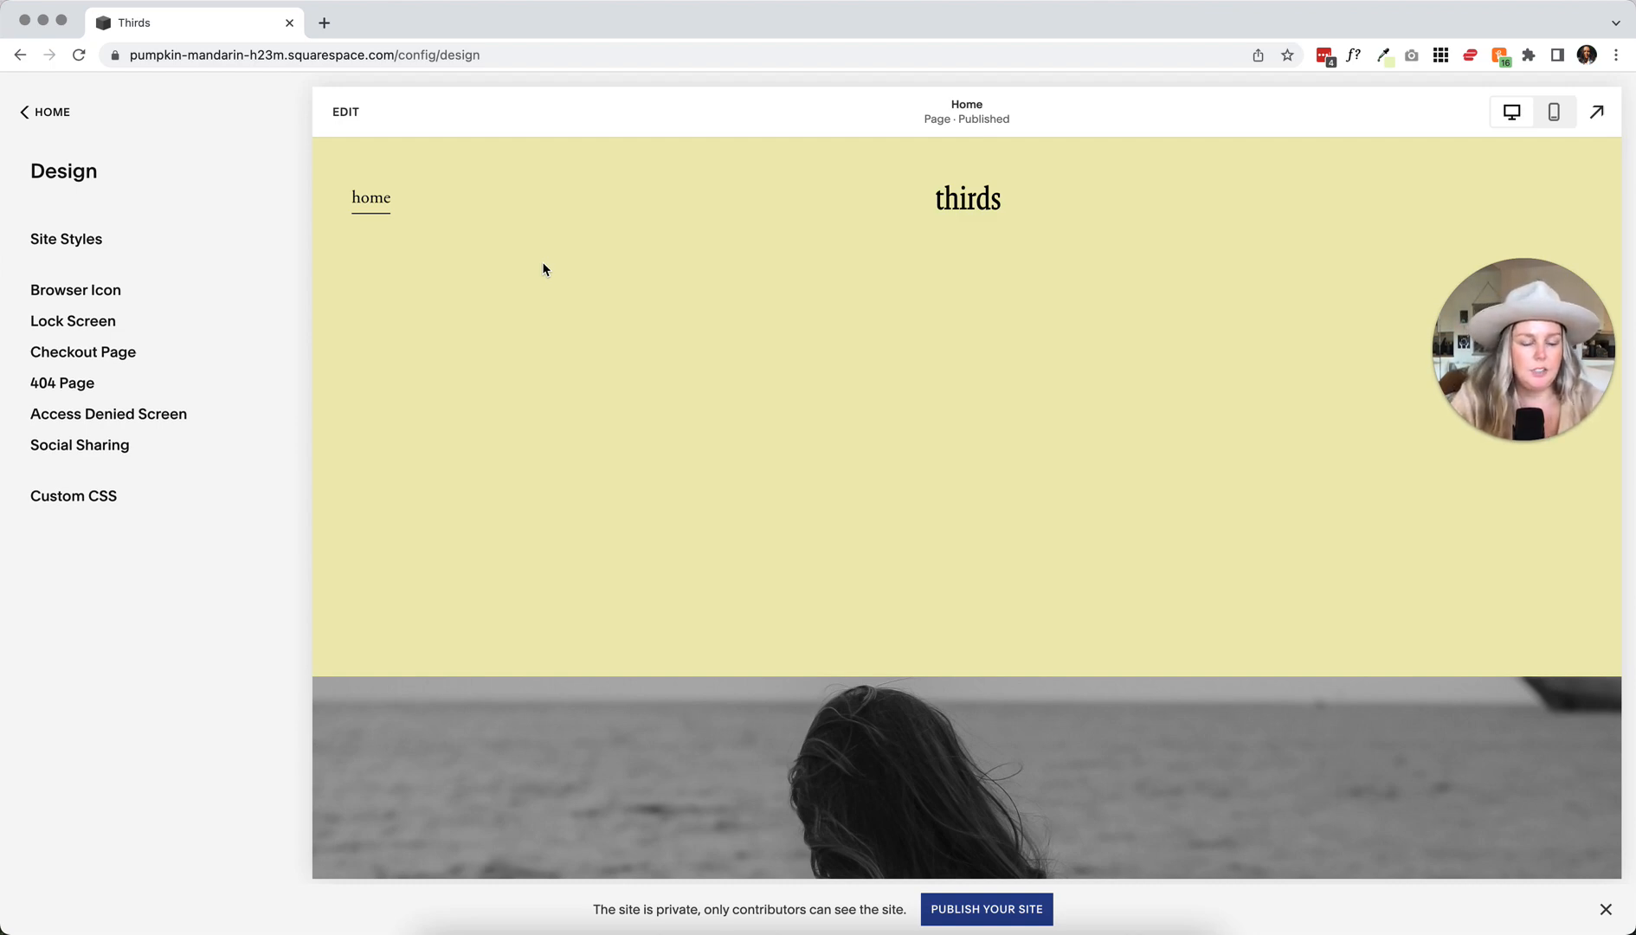
{"action": "left_click", "coordinate": [118, 110]}
{"action": "left_click", "coordinate": [342, 116]}
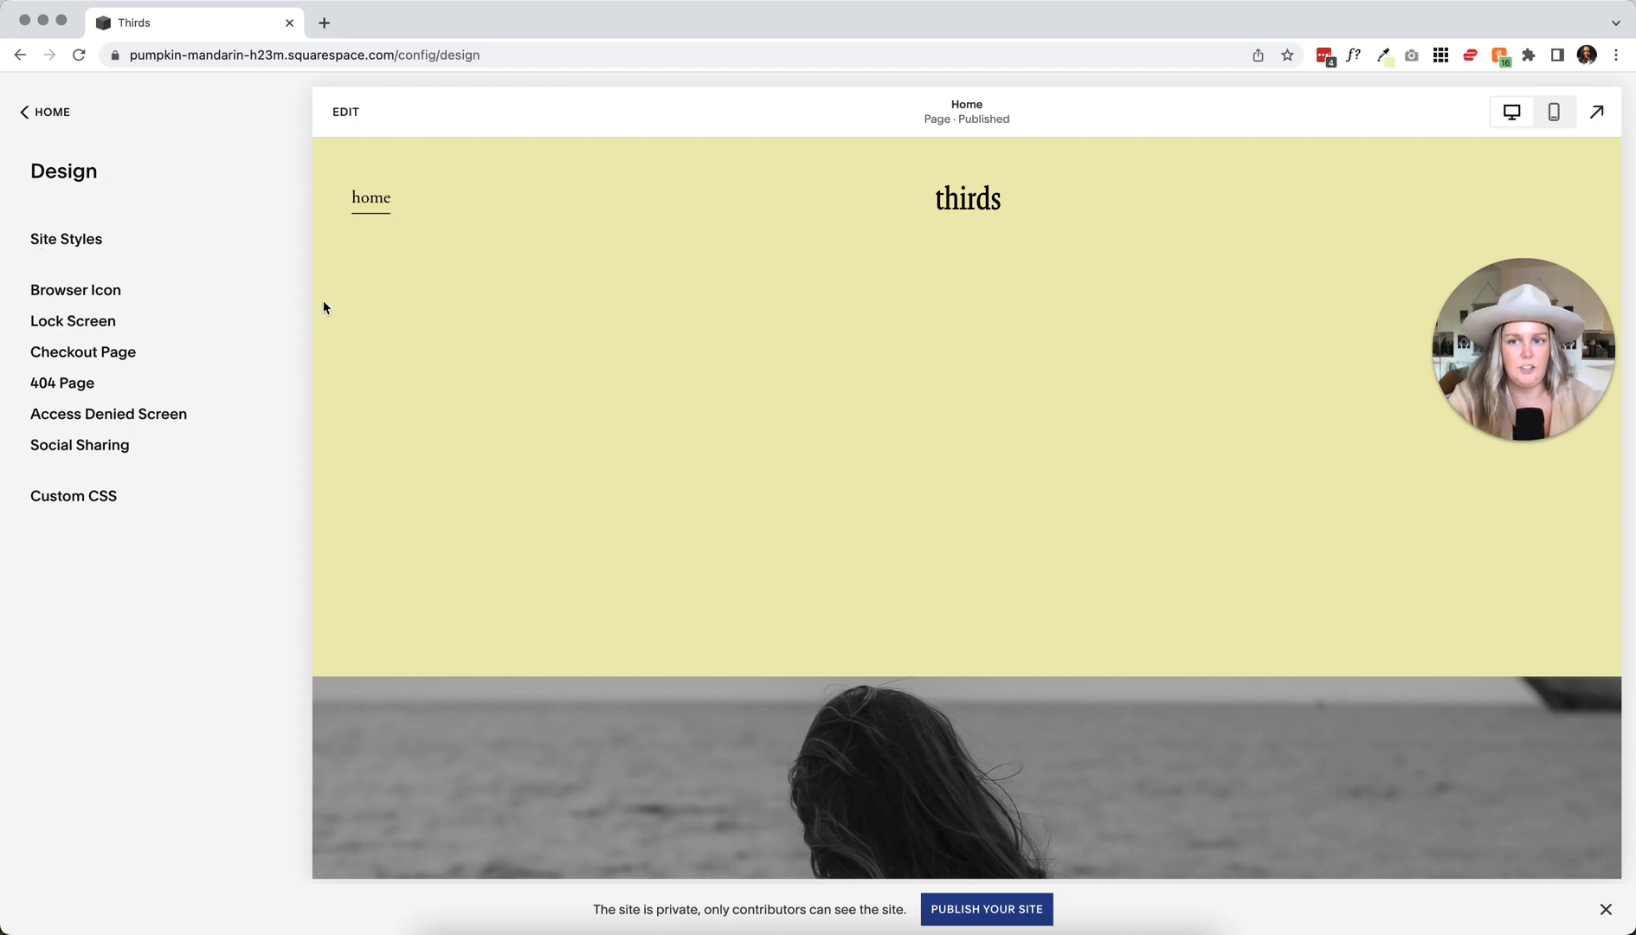
{"action": "left_click", "coordinate": [345, 121]}
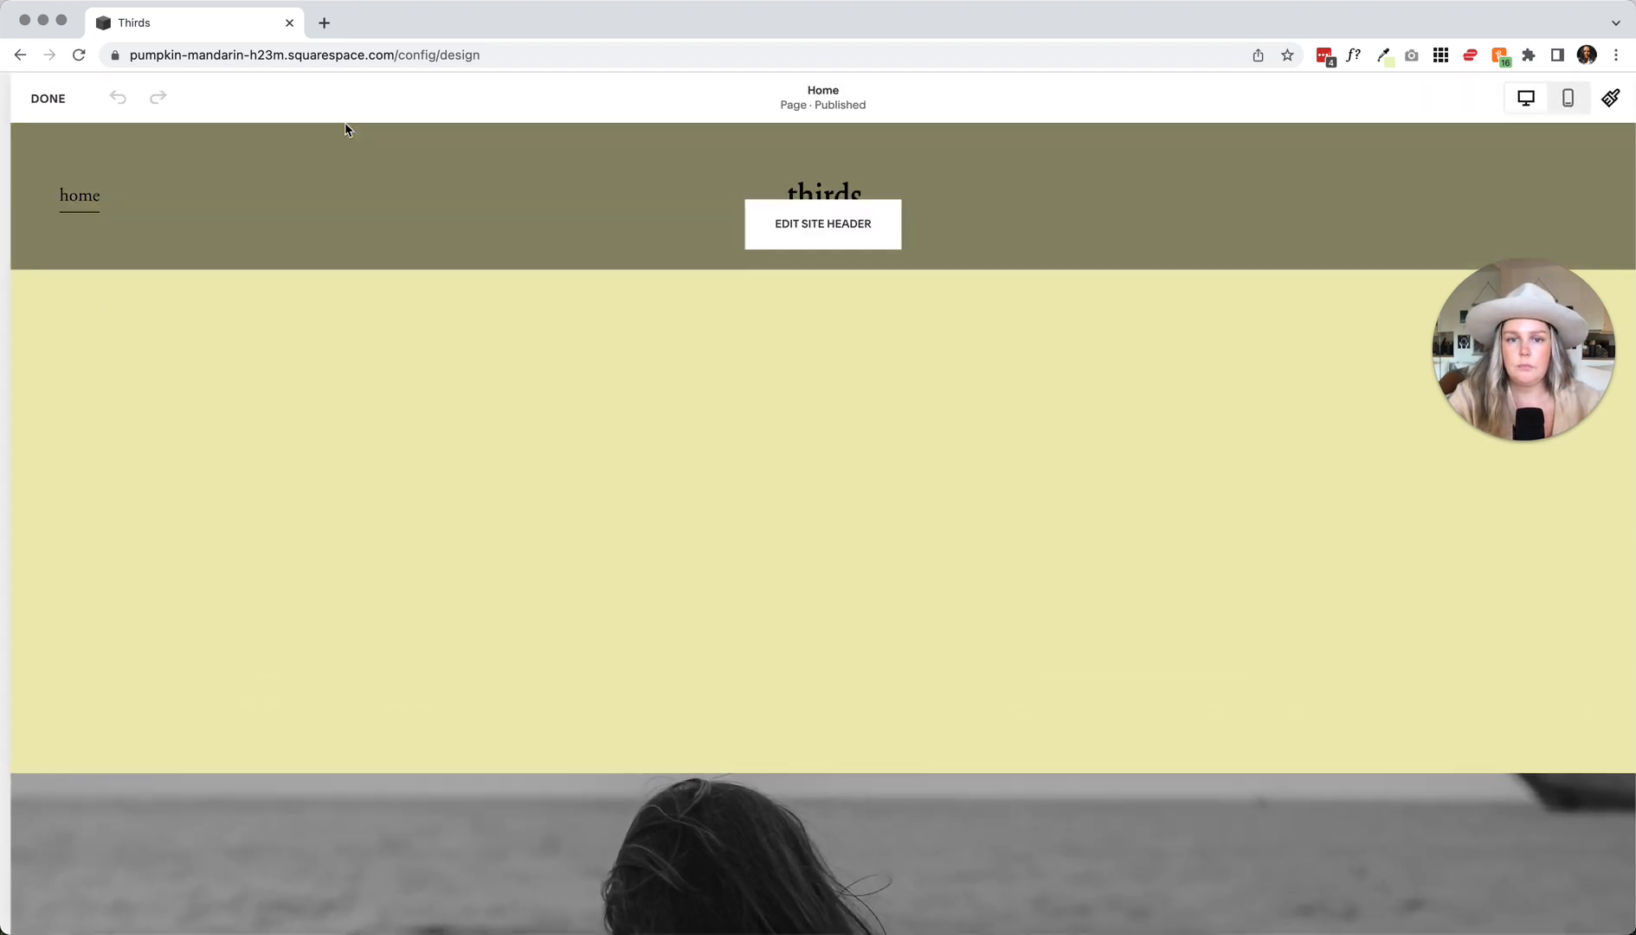
{"action": "left_click_drag", "start_coordinate": [1537, 387], "coordinate": [1427, 114]}
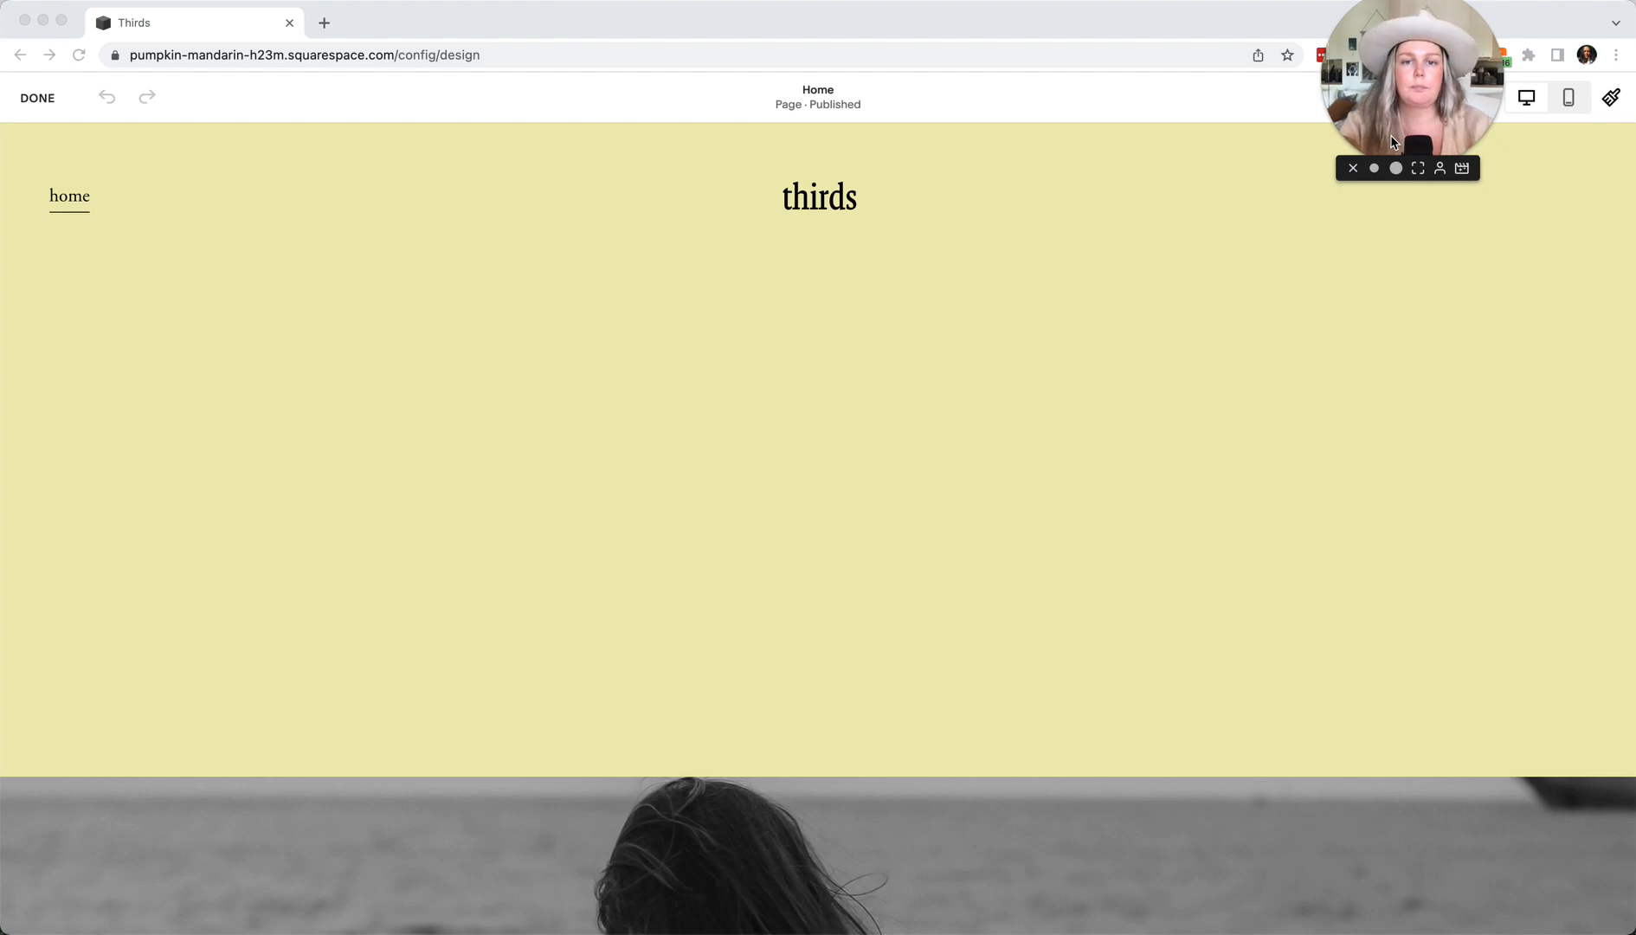
{"action": "left_click", "coordinate": [714, 292]}
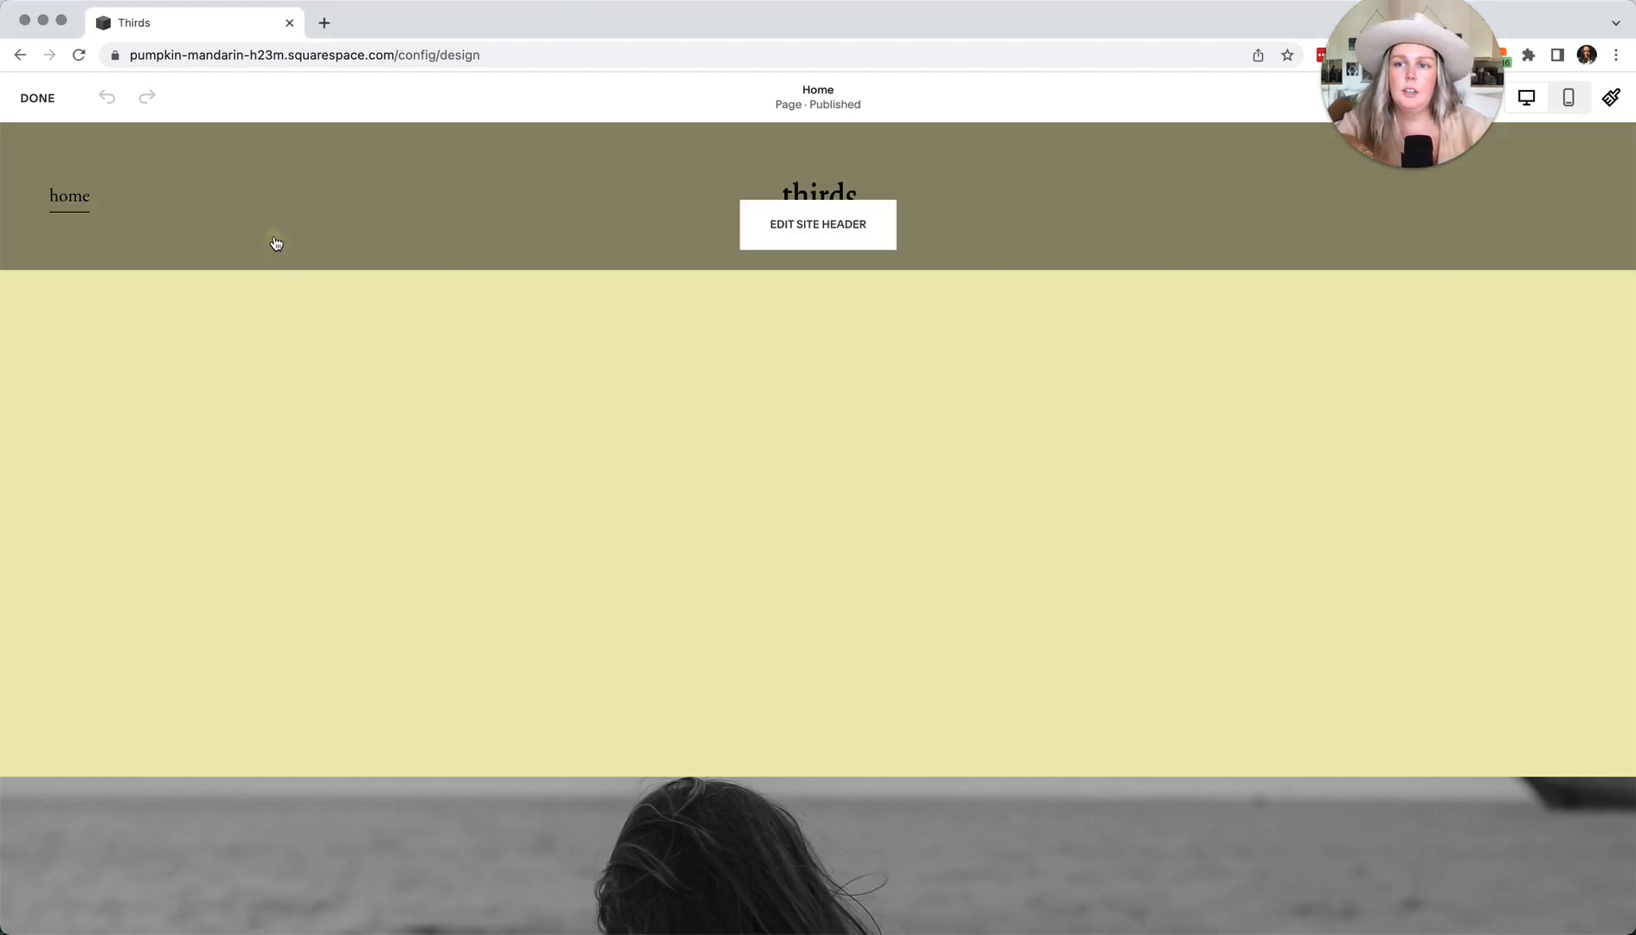
Examine the layout grids of the blank yellow section, the black-and-white photo section and the Interiors section
{"action": "left_click", "coordinate": [273, 245]}
{"action": "left_click", "coordinate": [754, 483]}
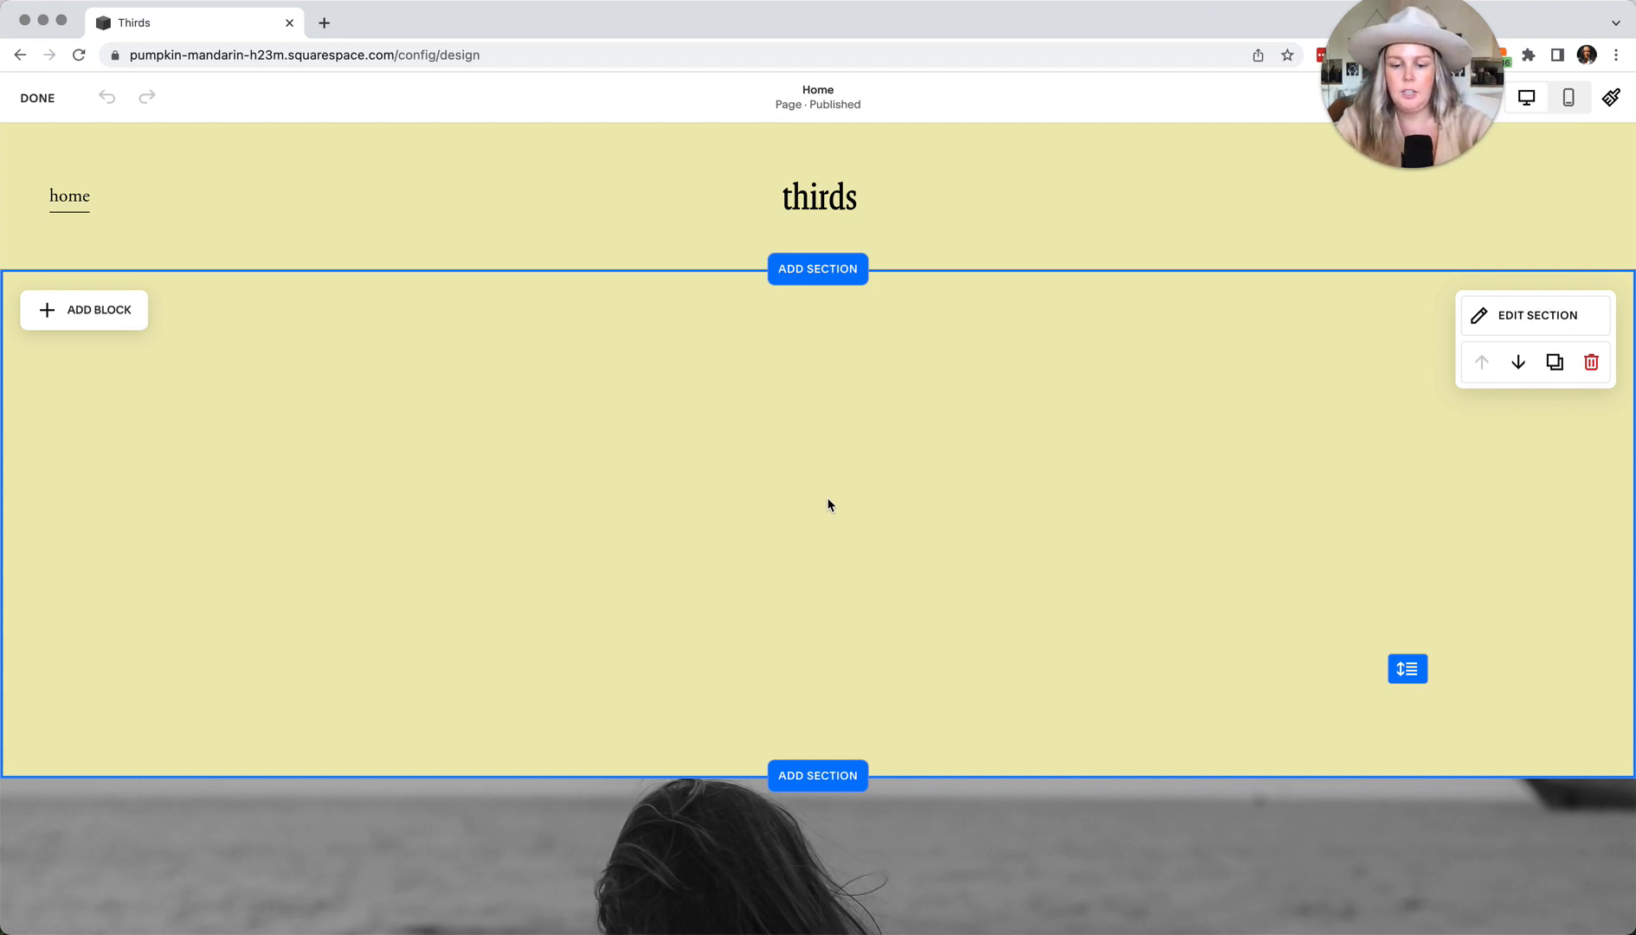
{"action": "left_click", "coordinate": [829, 505]}
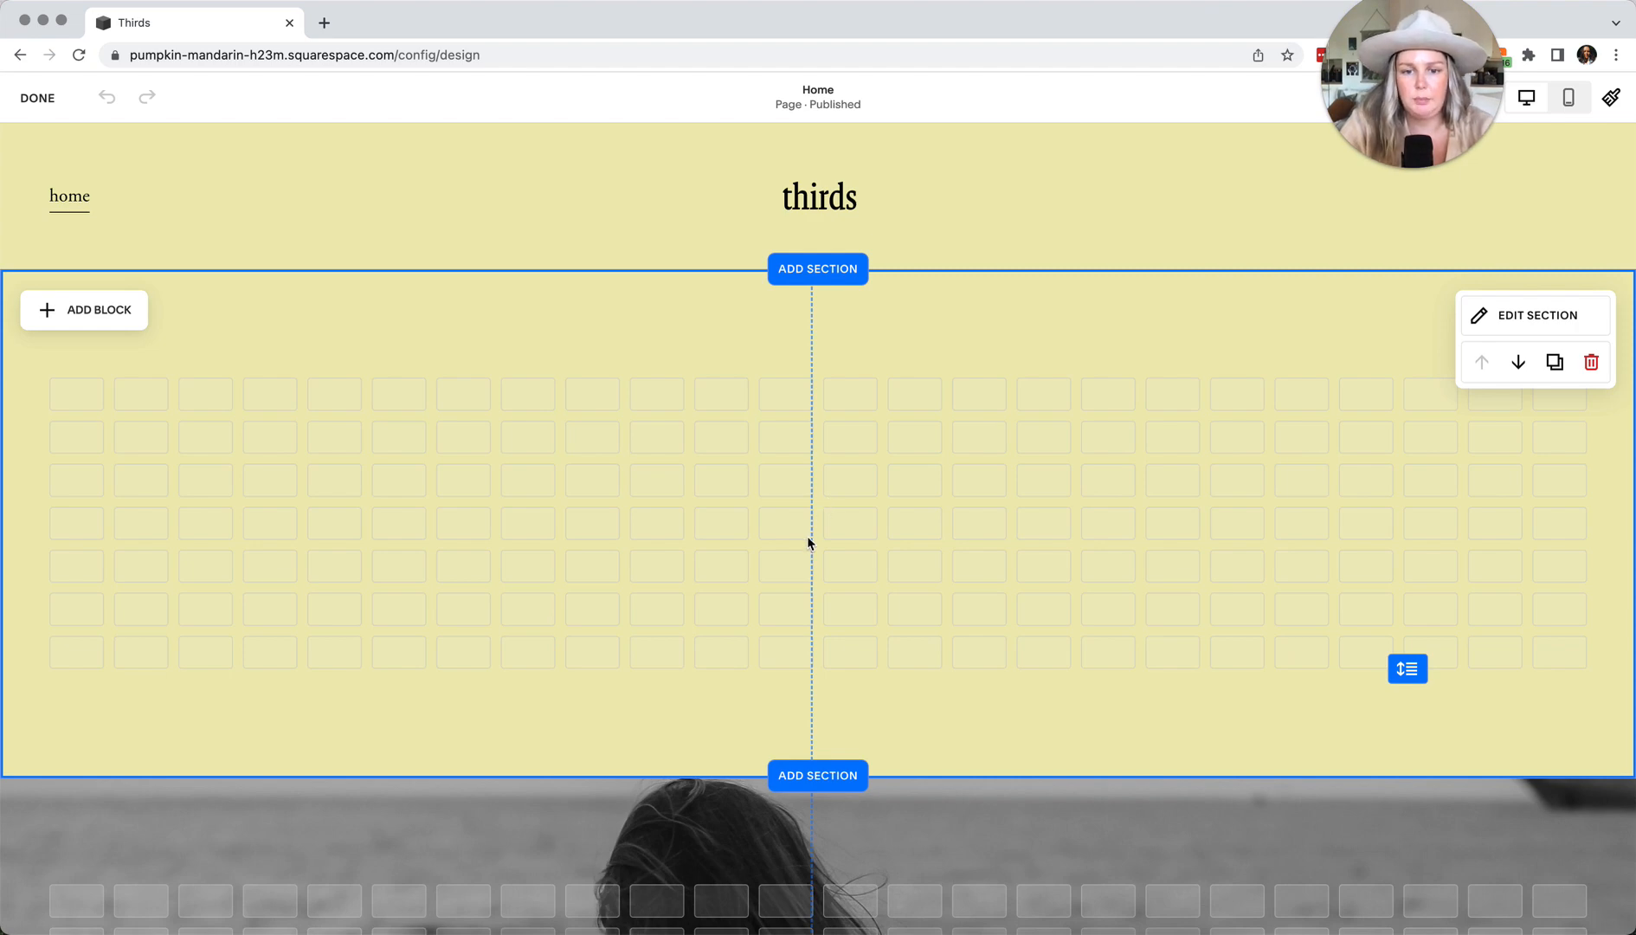
{"action": "scroll", "coordinate": [810, 542], "scroll_direction": "down", "scroll_amount": 5}
{"action": "scroll", "coordinate": [808, 541], "scroll_direction": "up", "scroll_amount": 3}
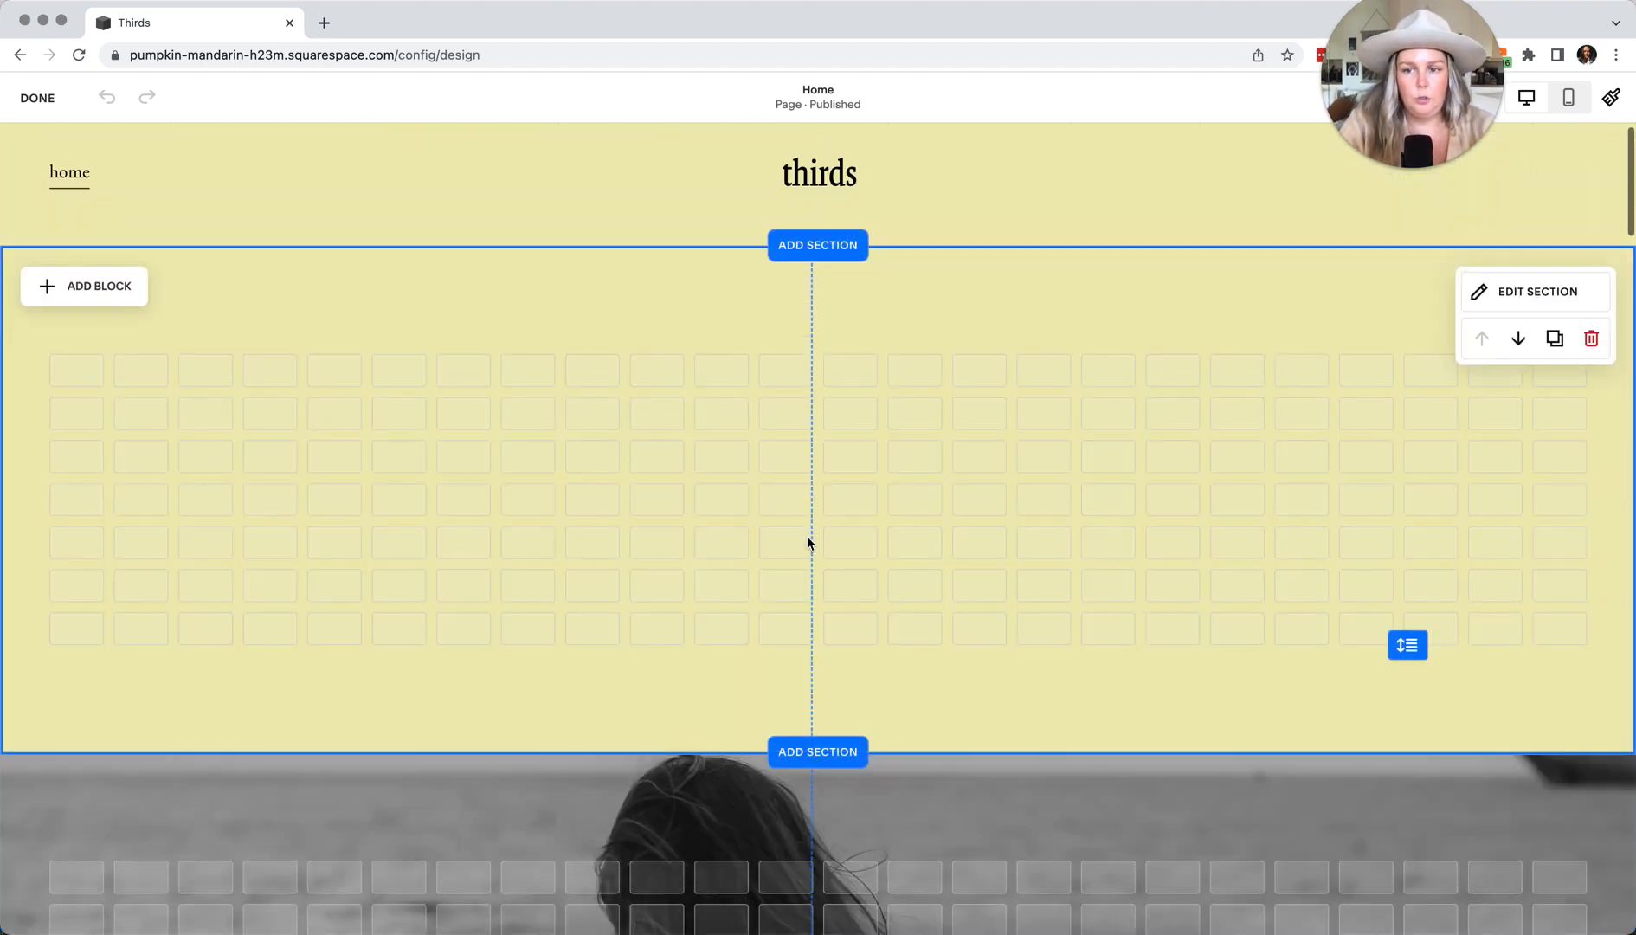
{"action": "scroll", "coordinate": [808, 541], "scroll_direction": "up", "scroll_amount": 1}
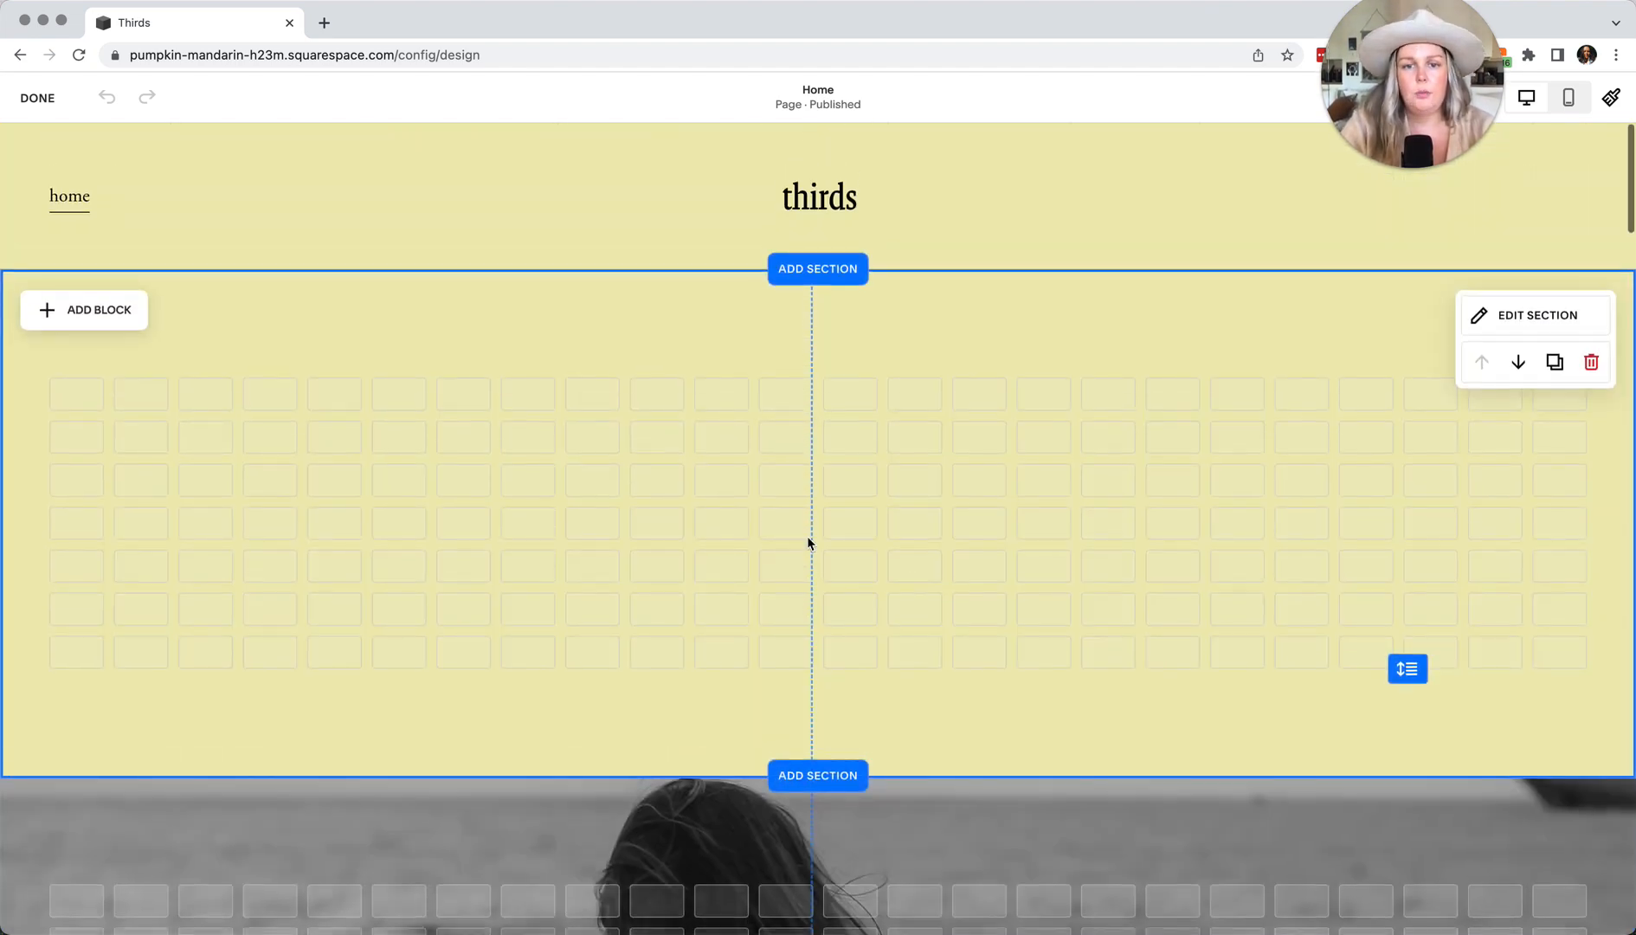
{"action": "scroll", "coordinate": [1499, 719], "scroll_direction": "down", "scroll_amount": 7}
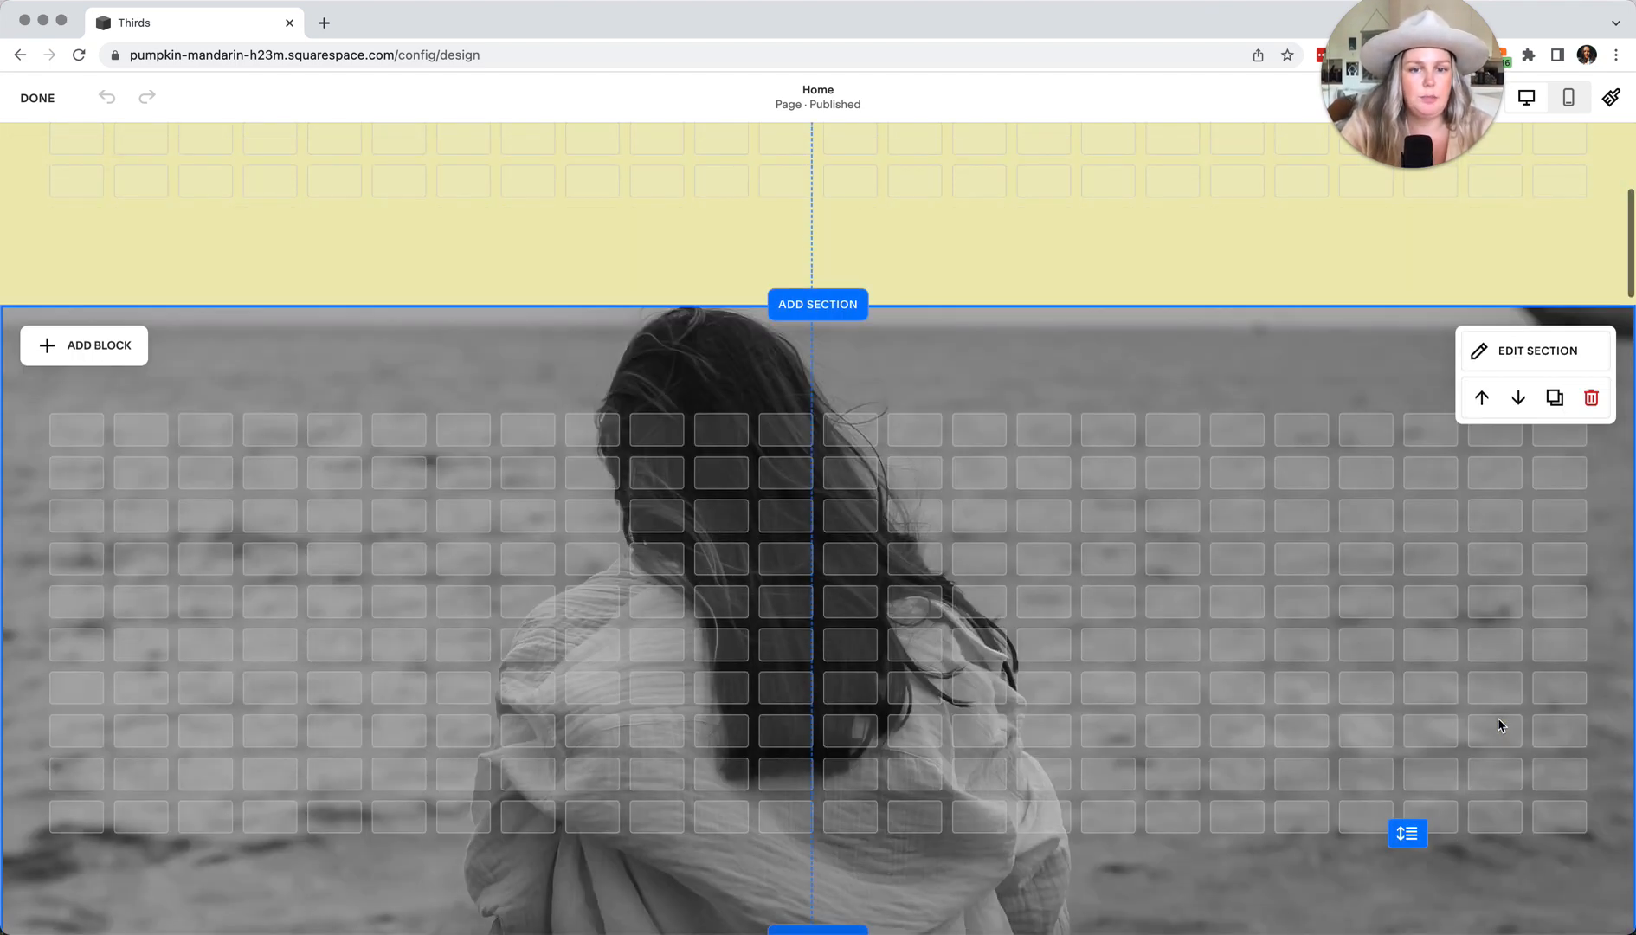
{"action": "scroll", "coordinate": [1498, 716], "scroll_direction": "up", "scroll_amount": 2}
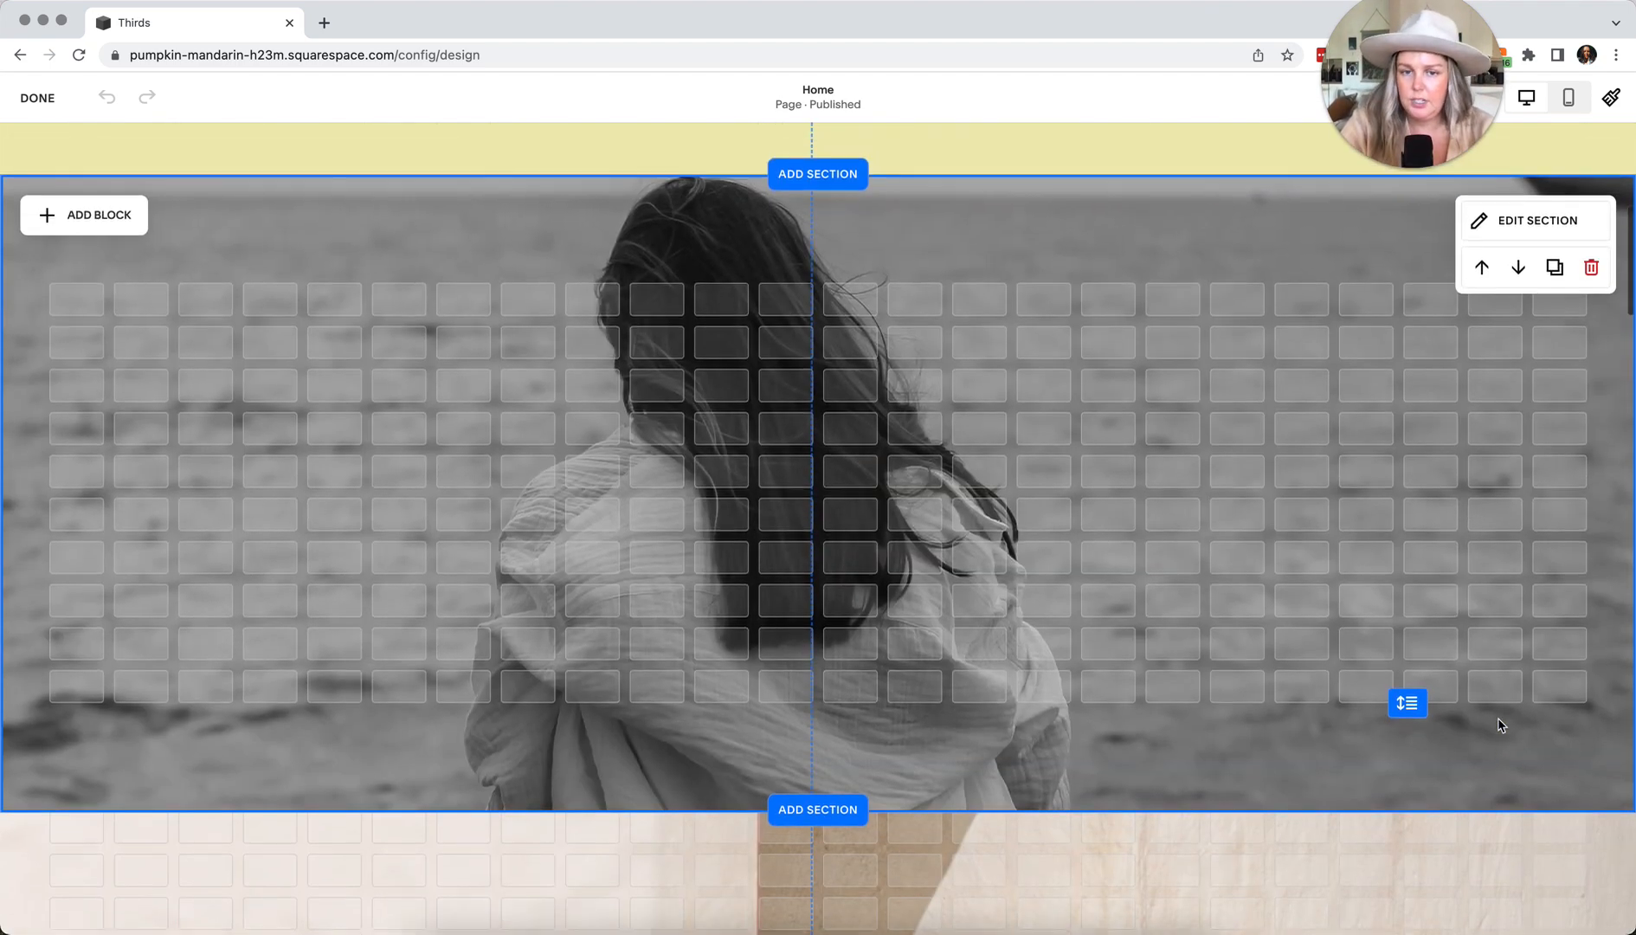
{"action": "scroll", "coordinate": [1499, 717], "scroll_direction": "down", "scroll_amount": 5}
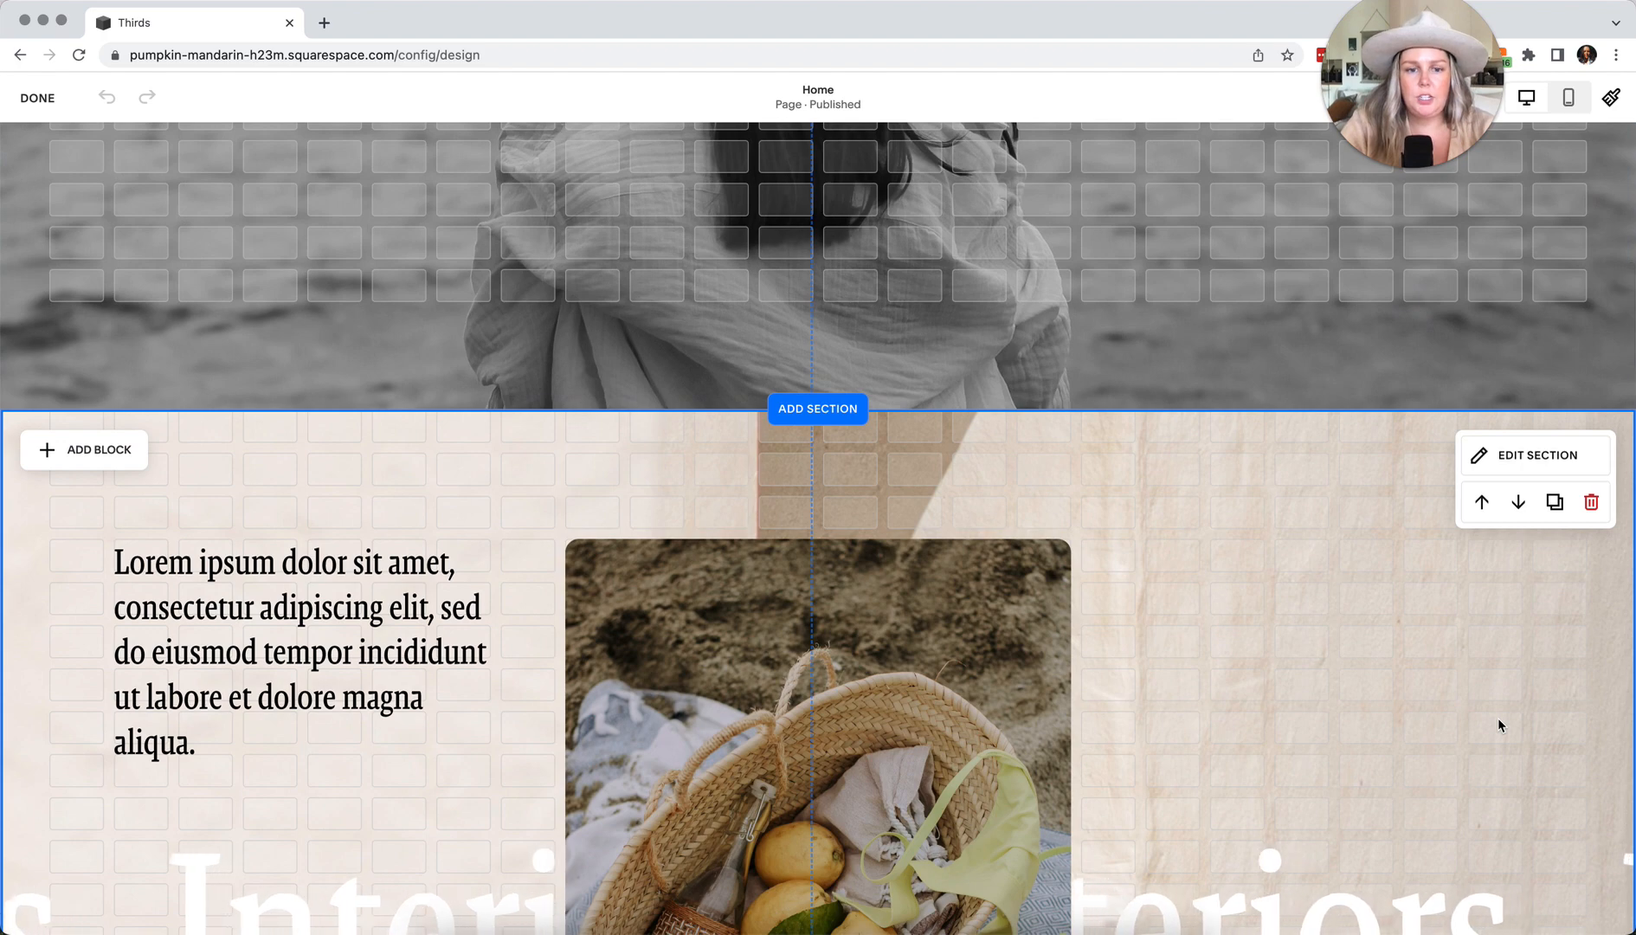
{"action": "scroll", "coordinate": [1499, 716], "scroll_direction": "down", "scroll_amount": 1}
{"action": "scroll", "coordinate": [1498, 719], "scroll_direction": "down", "scroll_amount": 3}
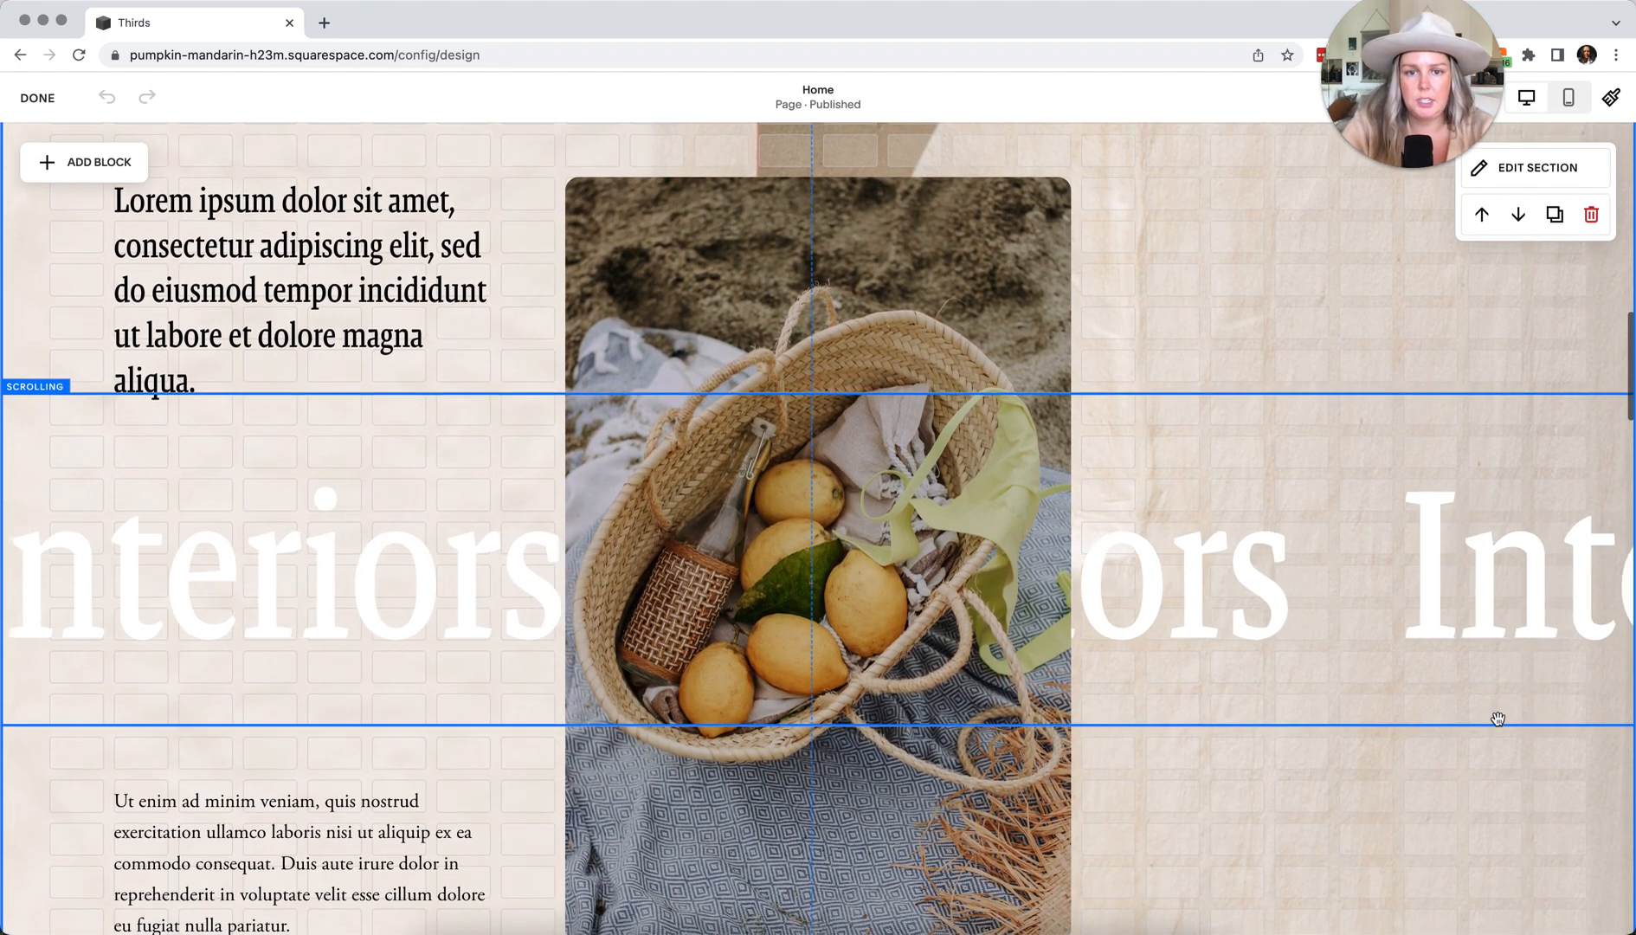
{"action": "scroll", "coordinate": [1498, 719], "scroll_direction": "up", "scroll_amount": 1}
{"action": "scroll", "coordinate": [1498, 718], "scroll_direction": "up", "scroll_amount": 1}
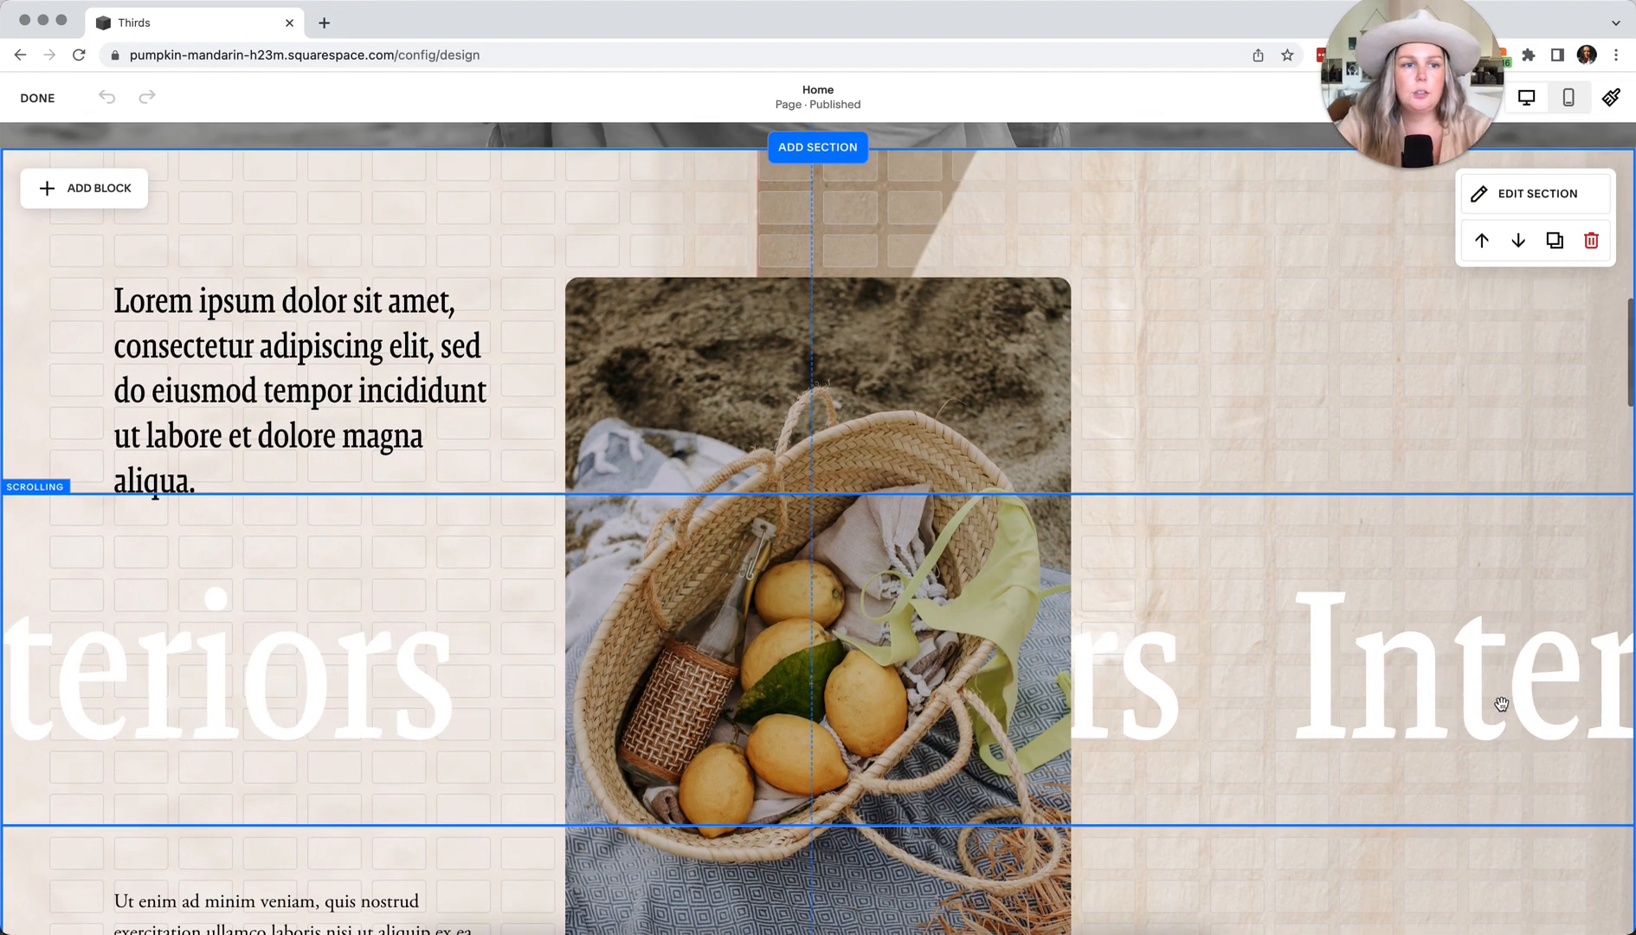
Review the Interiors section's row count and gap settings, and compare its grid with the dark section below
{"action": "left_click", "coordinate": [1537, 194]}
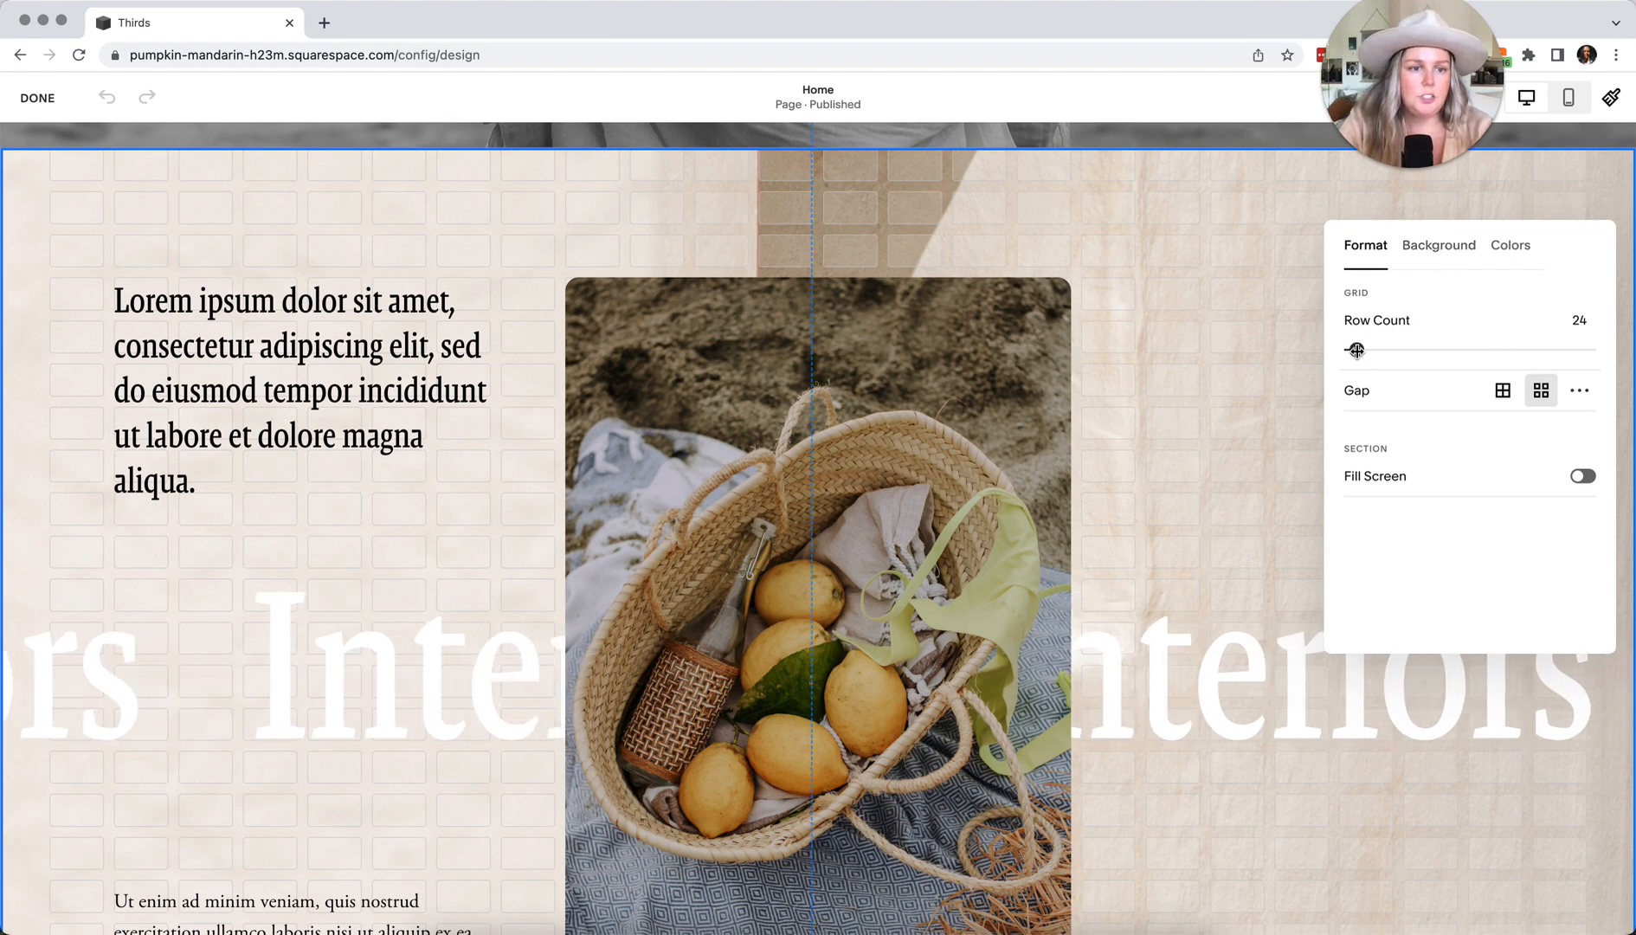
{"action": "left_click", "coordinate": [1540, 390]}
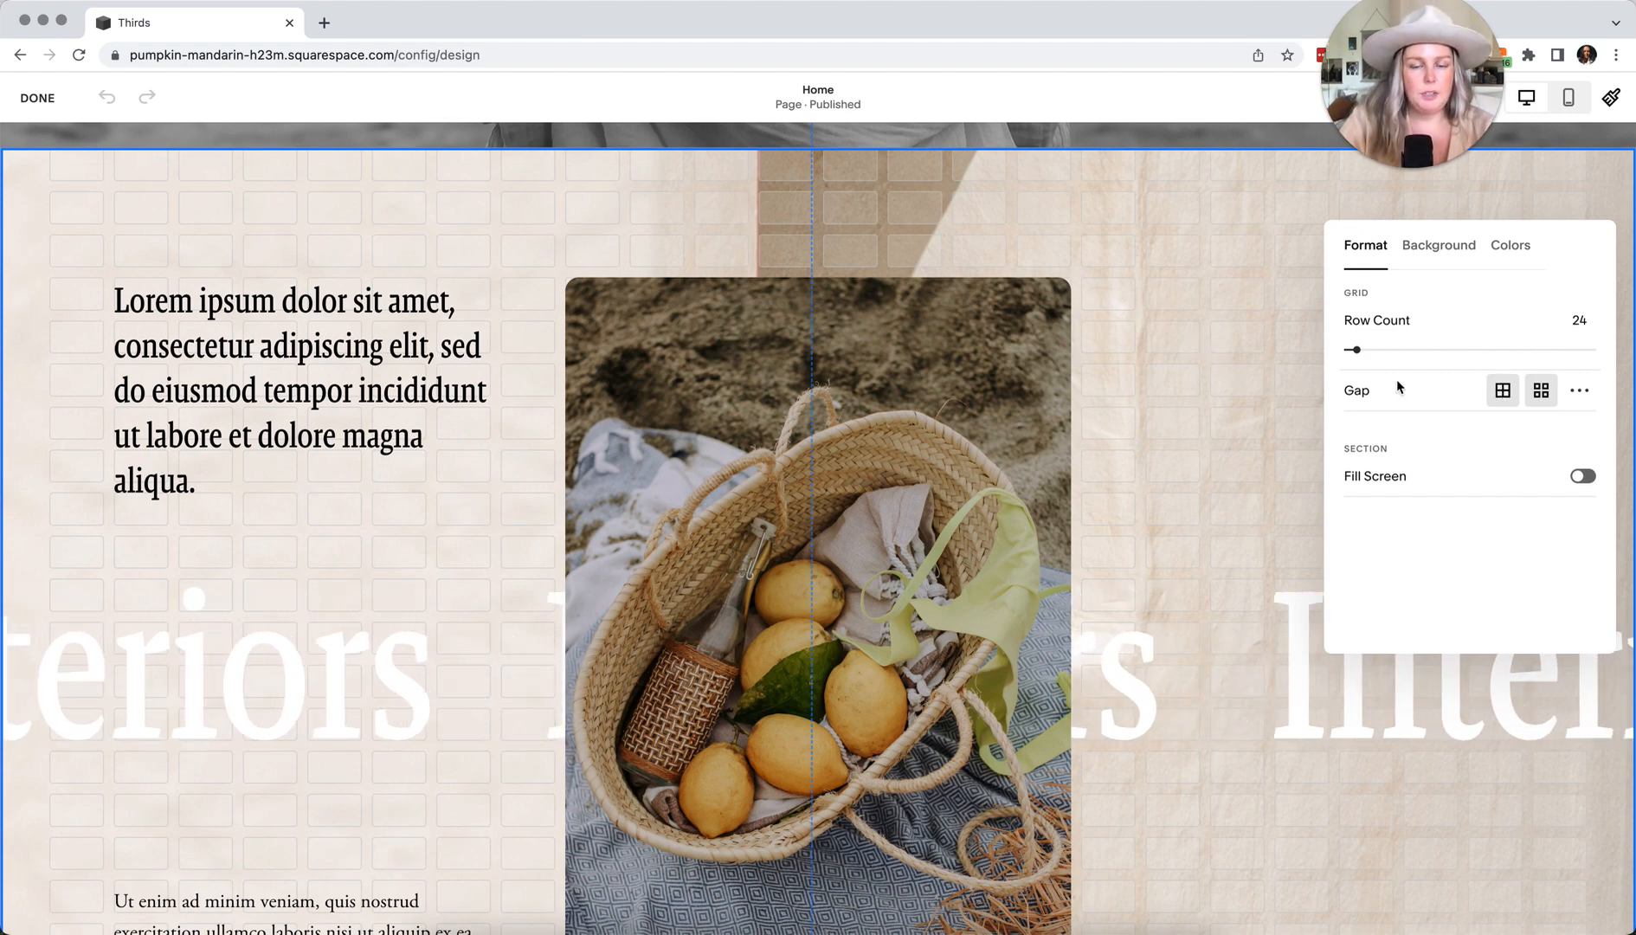
{"action": "left_click", "coordinate": [1191, 383]}
{"action": "scroll", "coordinate": [1191, 383], "scroll_direction": "up", "scroll_amount": 5}
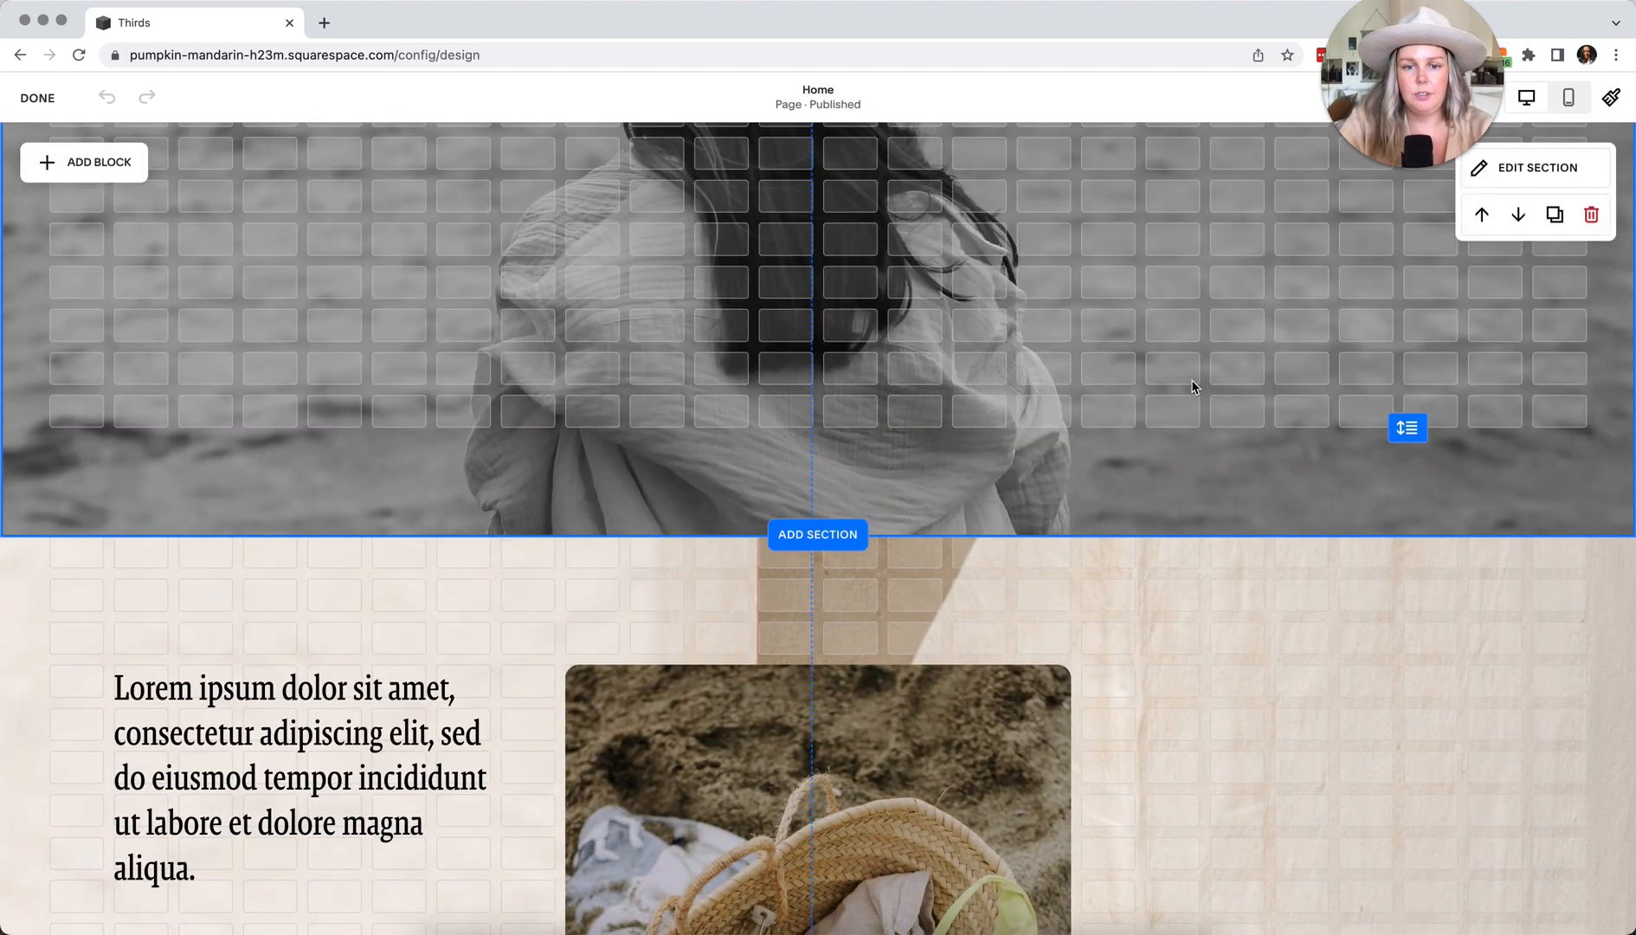
{"action": "scroll", "coordinate": [1191, 386], "scroll_direction": "down", "scroll_amount": 12}
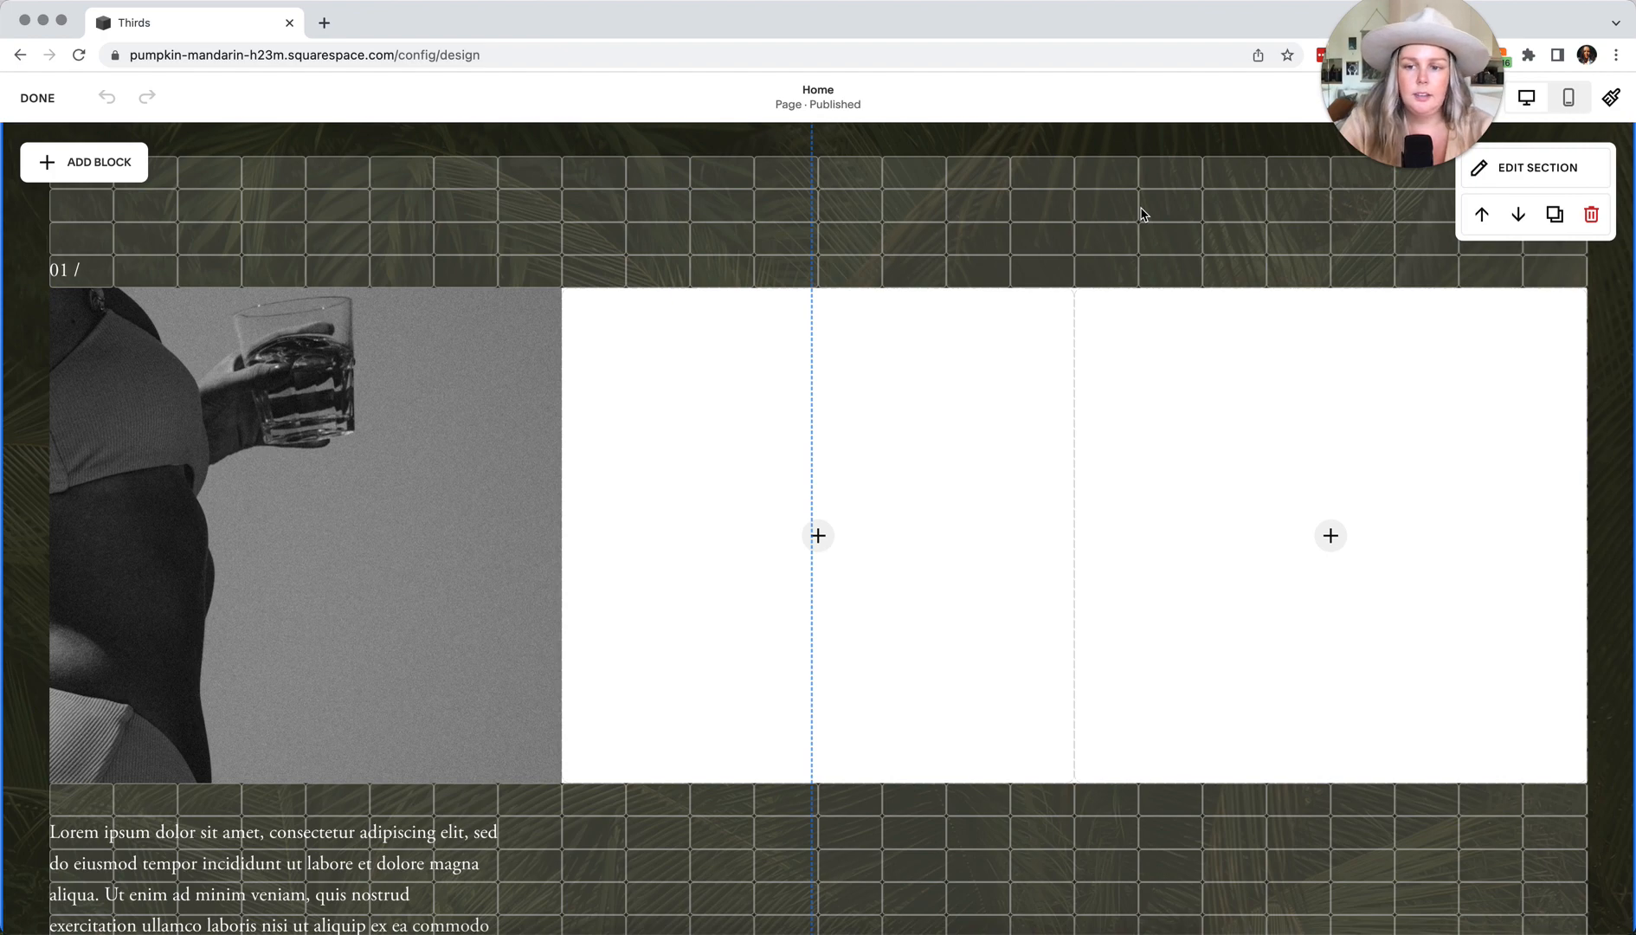
{"action": "scroll", "coordinate": [1141, 214], "scroll_direction": "up", "scroll_amount": 8}
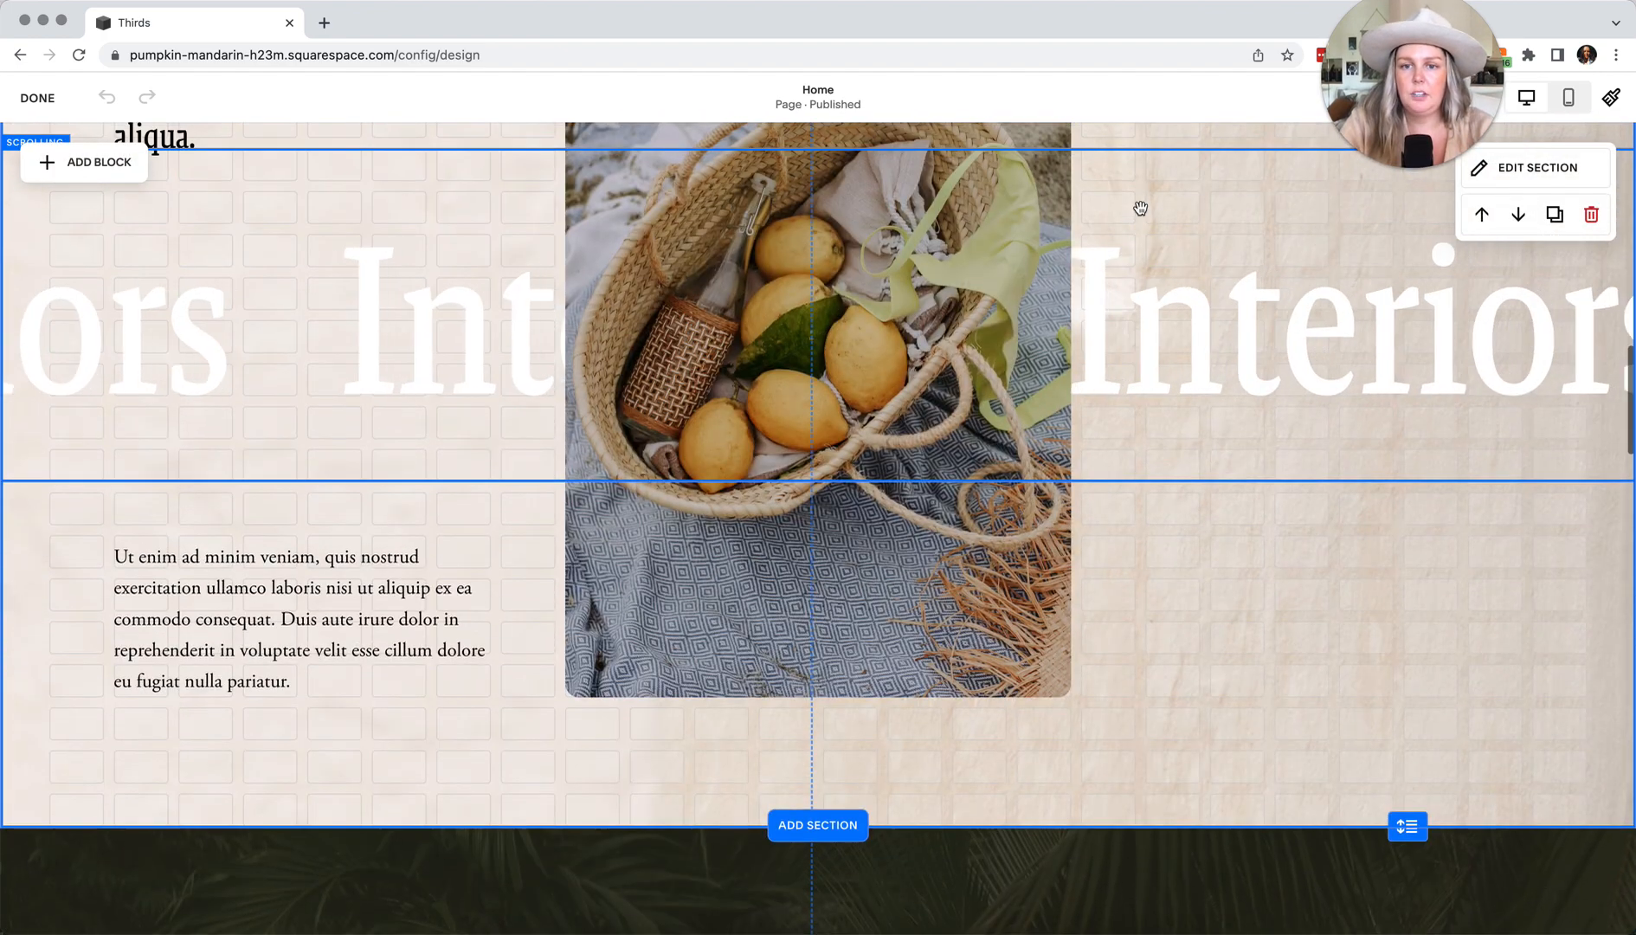
{"action": "scroll", "coordinate": [1140, 208], "scroll_direction": "up", "scroll_amount": 4}
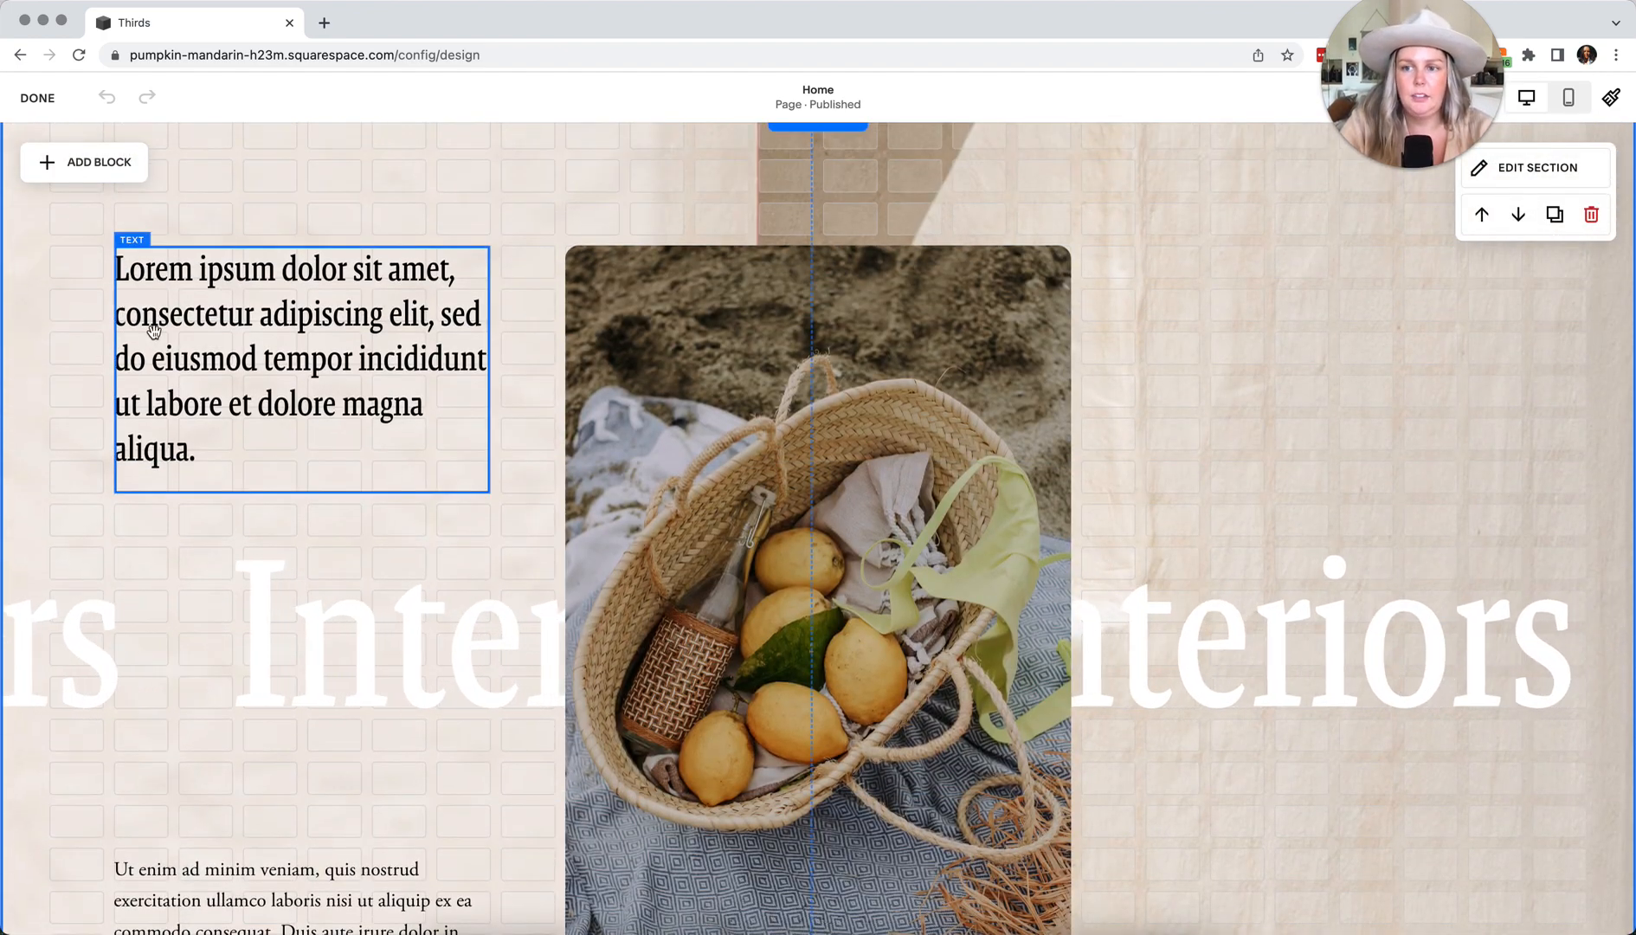
Browse the list of blocks that can be added to the Interiors section, and close it without adding one
{"action": "left_click", "coordinate": [92, 163]}
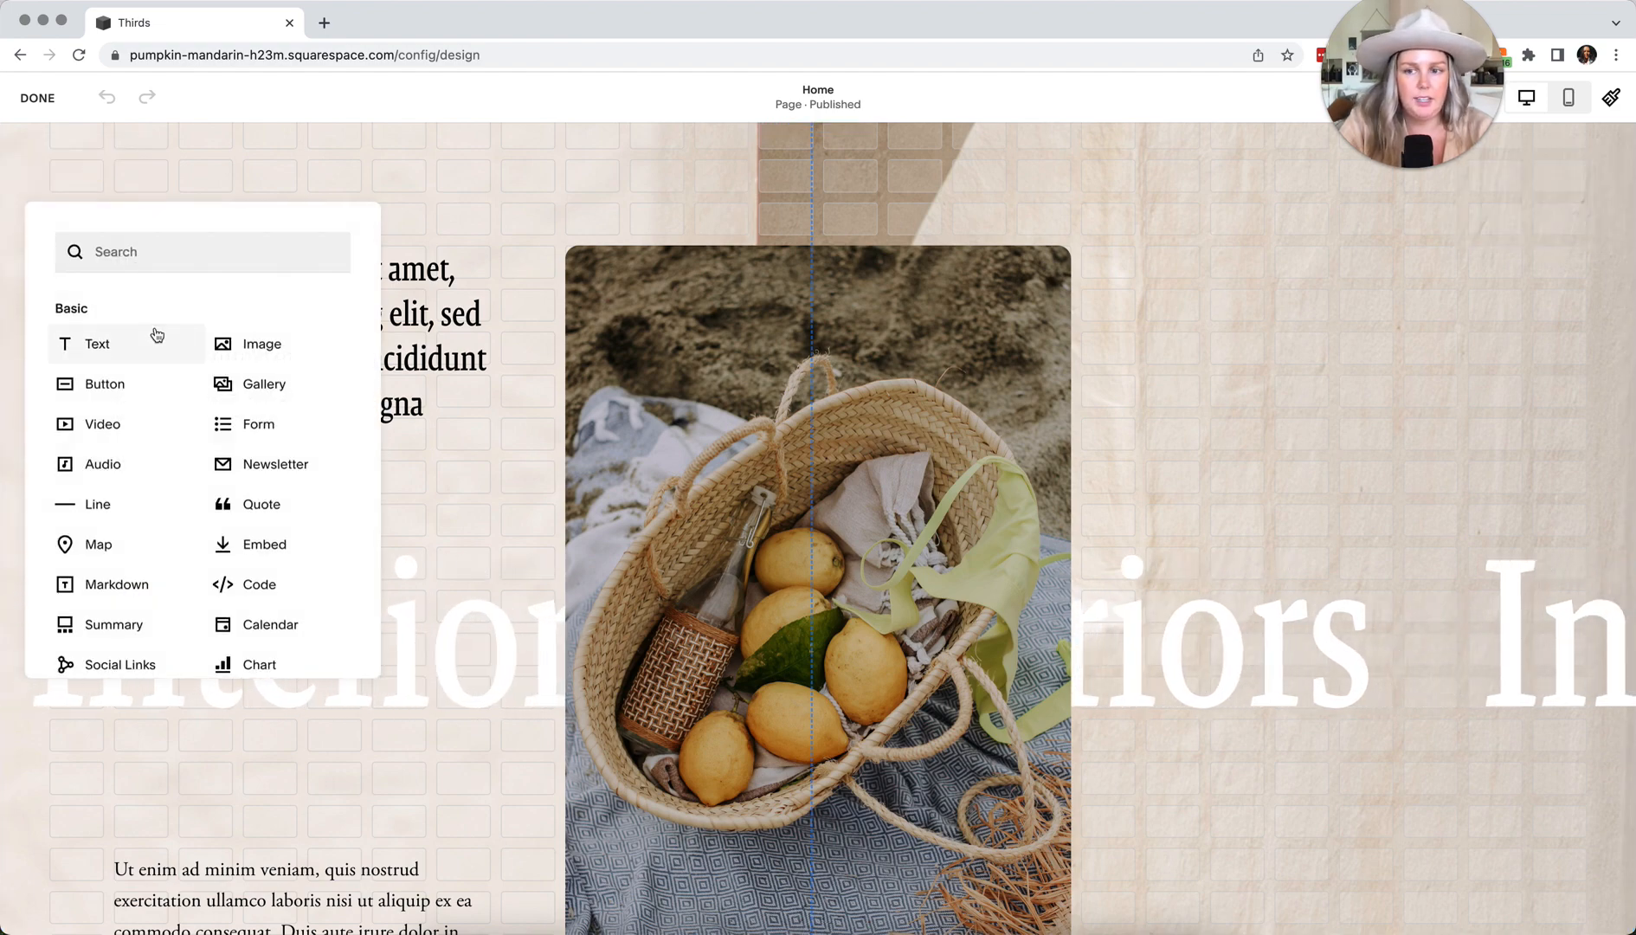
{"action": "scroll", "coordinate": [263, 498], "scroll_direction": "down", "scroll_amount": 5}
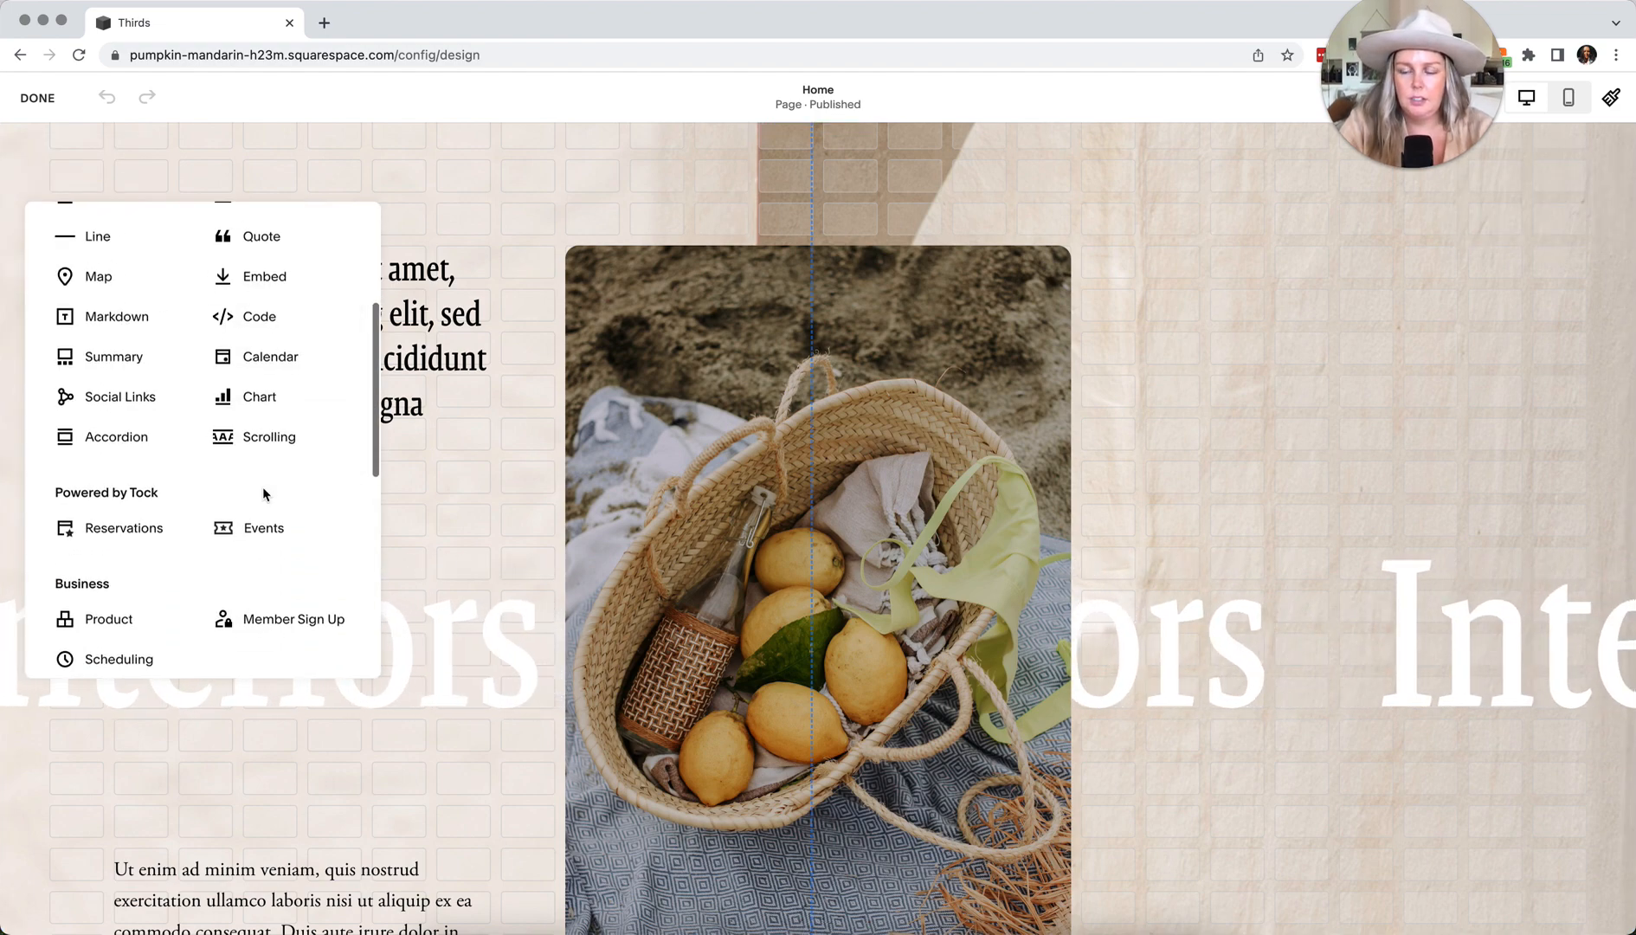
{"action": "left_click", "coordinate": [499, 212]}
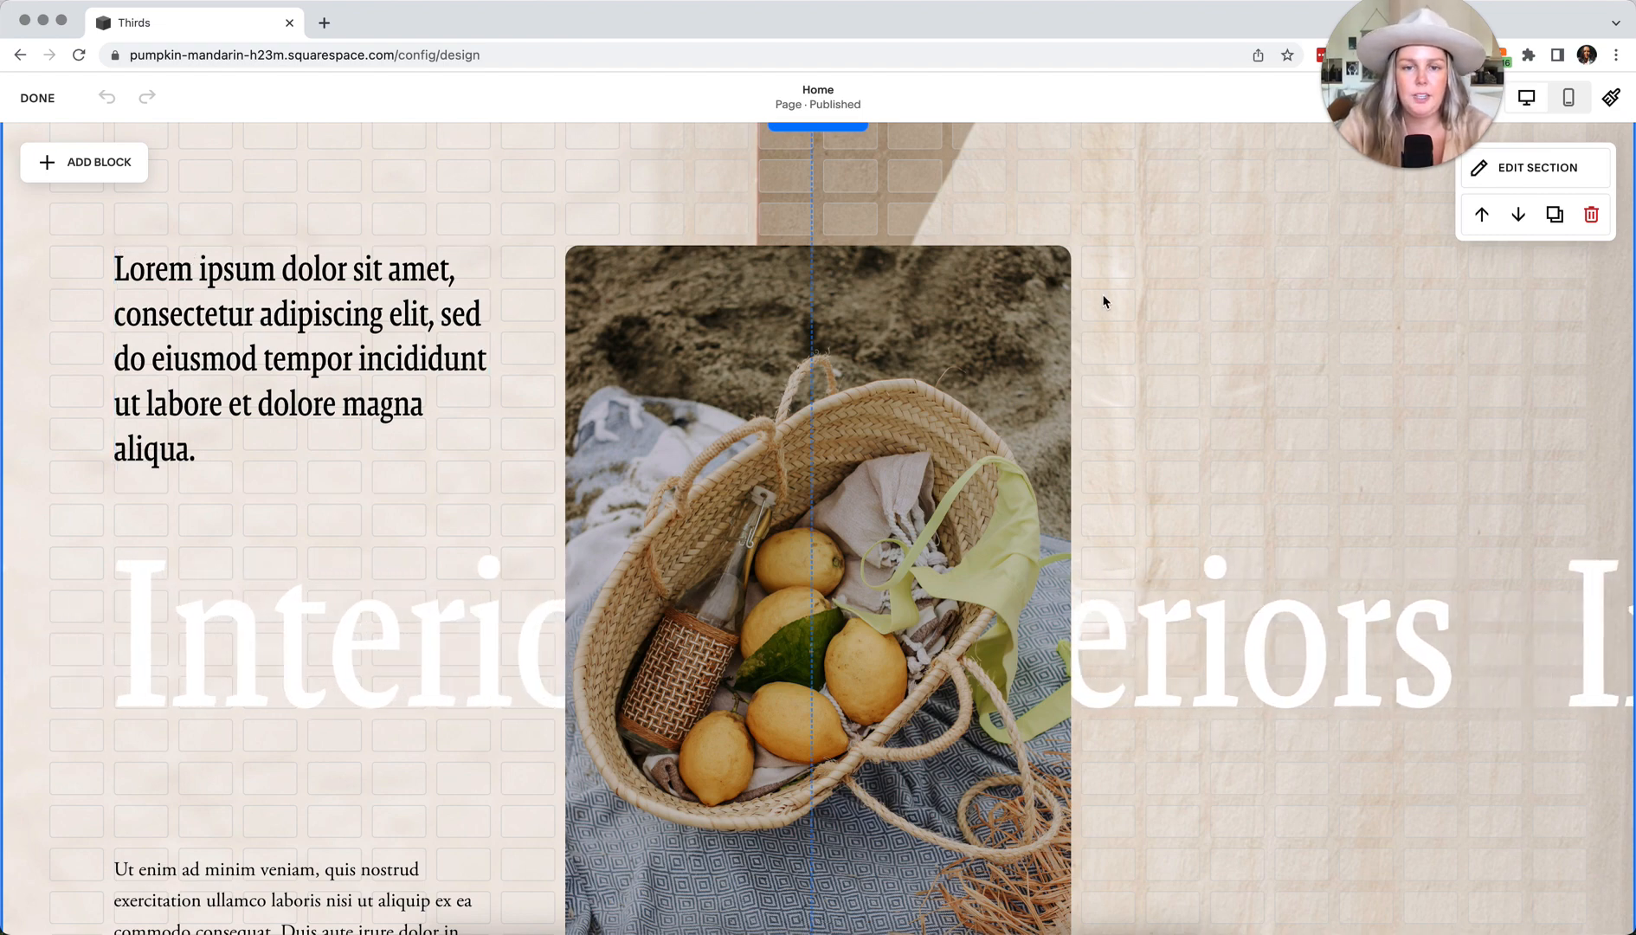
Try resizing the large Lorem ipsum text block by its upper corner on the Interiors section's grid
{"action": "scroll", "coordinate": [1104, 302], "scroll_direction": "down", "scroll_amount": 2}
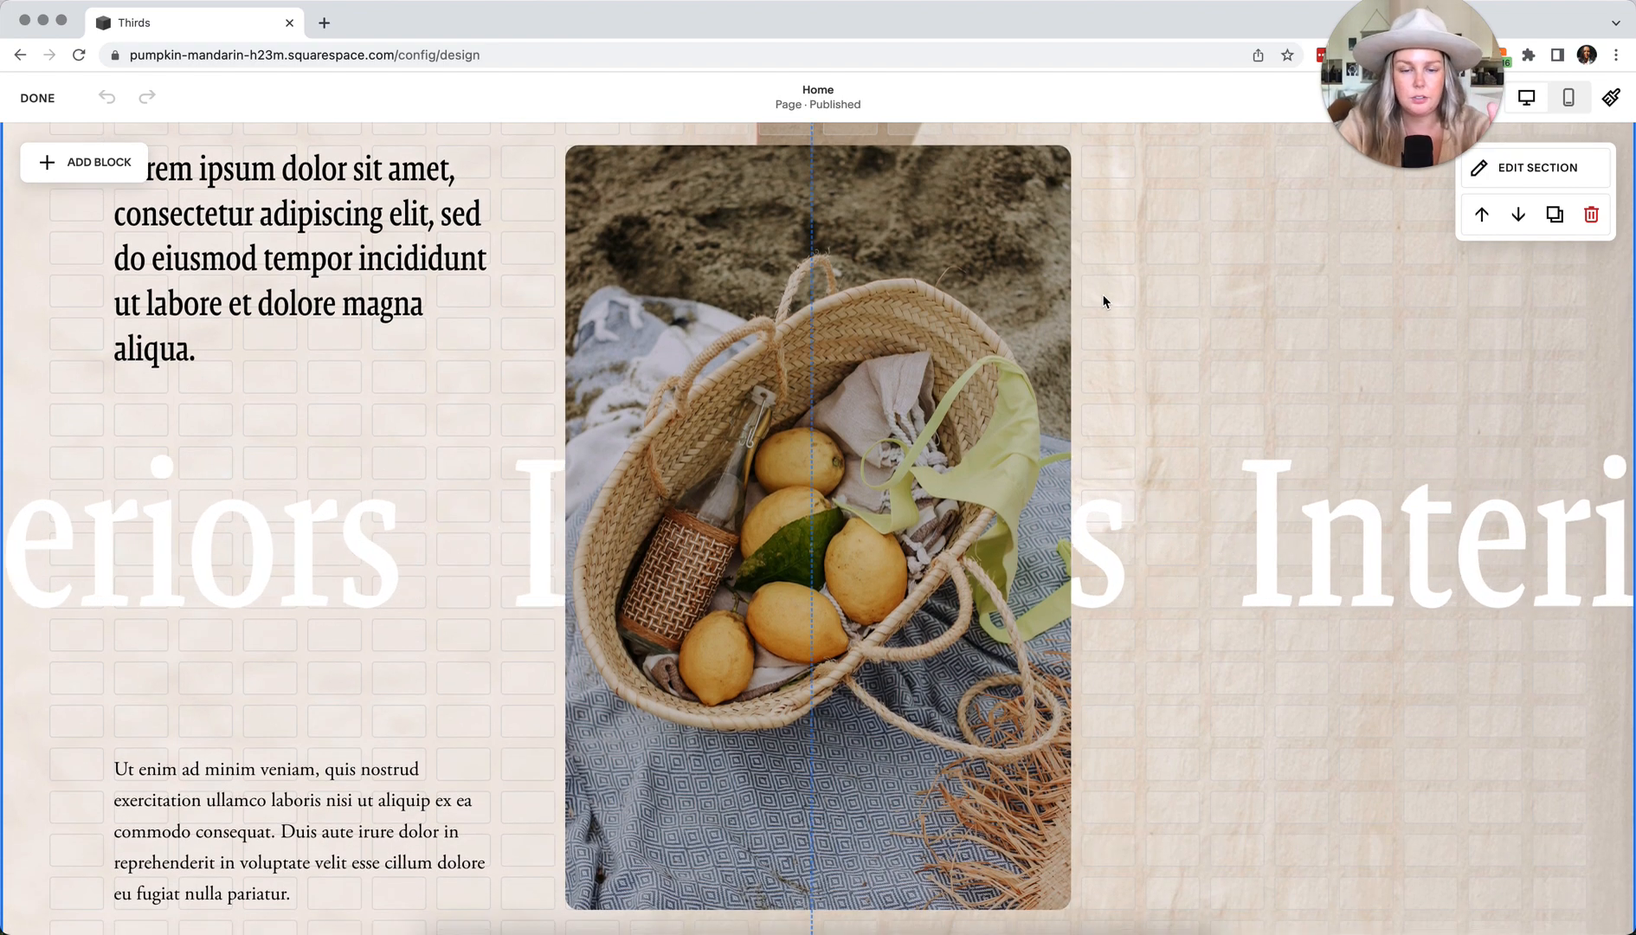
{"action": "scroll", "coordinate": [1104, 301], "scroll_direction": "up", "scroll_amount": 1}
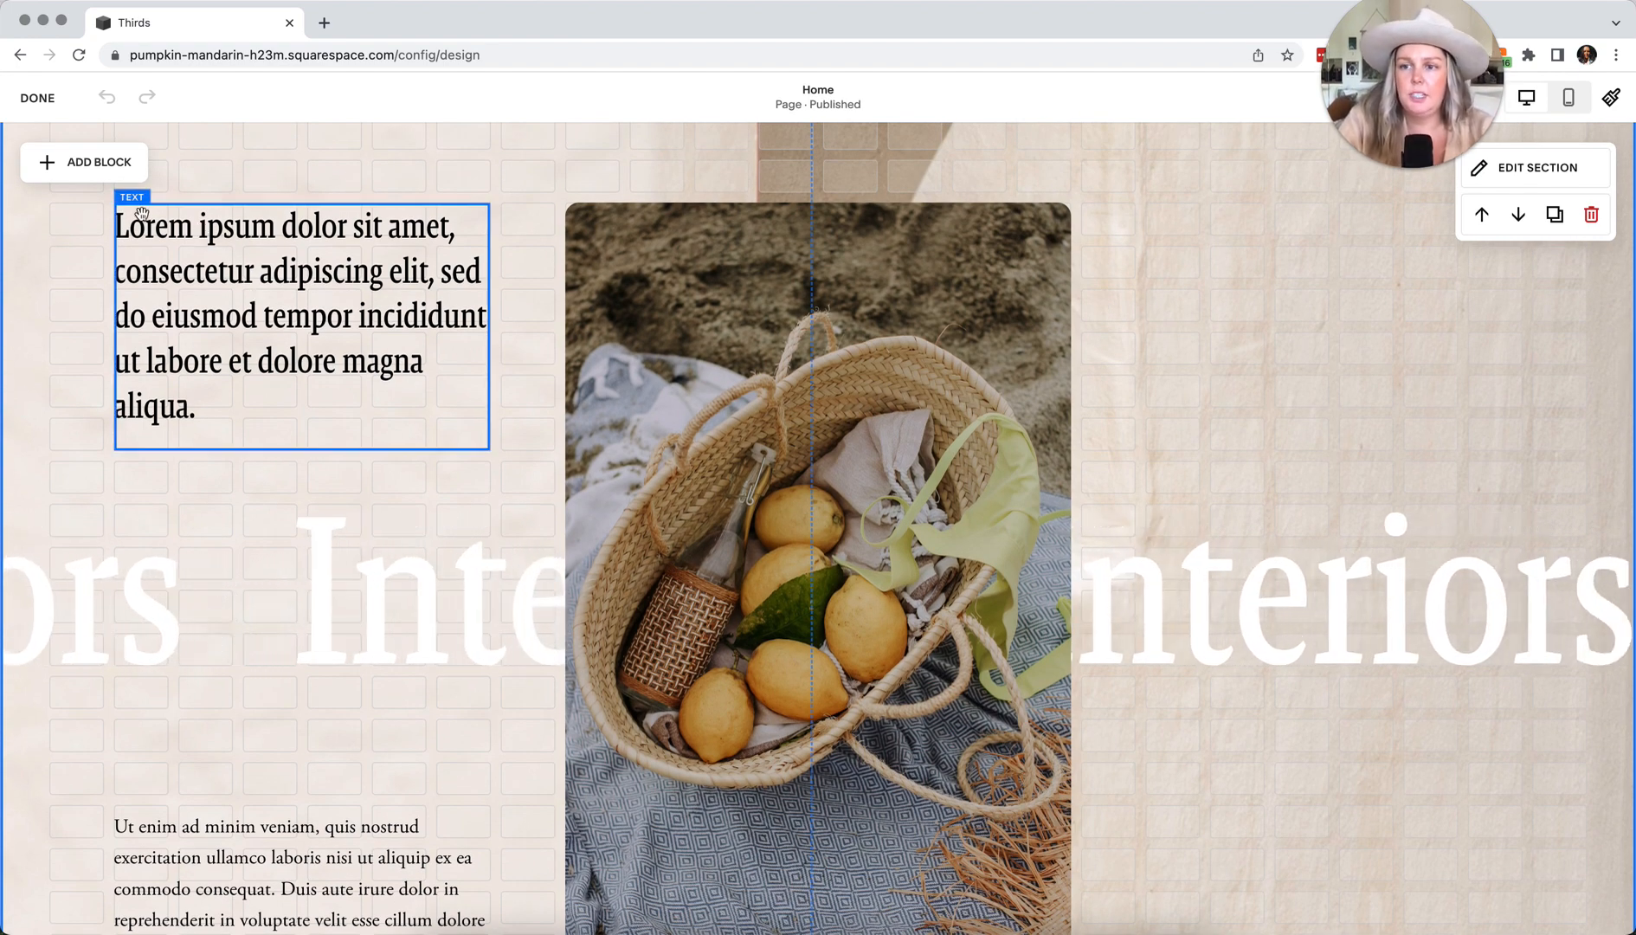
{"action": "mouse_move", "coordinate": [485, 209]}
{"action": "left_mouse_down"}
{"action": "mouse_move", "coordinate": [449, 262]}
{"action": "mouse_move", "coordinate": [495, 285]}
{"action": "mouse_move", "coordinate": [494, 350]}
{"action": "mouse_move", "coordinate": [676, 306]}
{"action": "mouse_move", "coordinate": [741, 201]}
{"action": "mouse_move", "coordinate": [1408, 259]}
{"action": "mouse_move", "coordinate": [1526, 219]}
{"action": "mouse_move", "coordinate": [439, 212]}
{"action": "mouse_move", "coordinate": [476, 204]}
{"action": "left_mouse_up"}
{"action": "left_click", "coordinate": [1350, 270]}
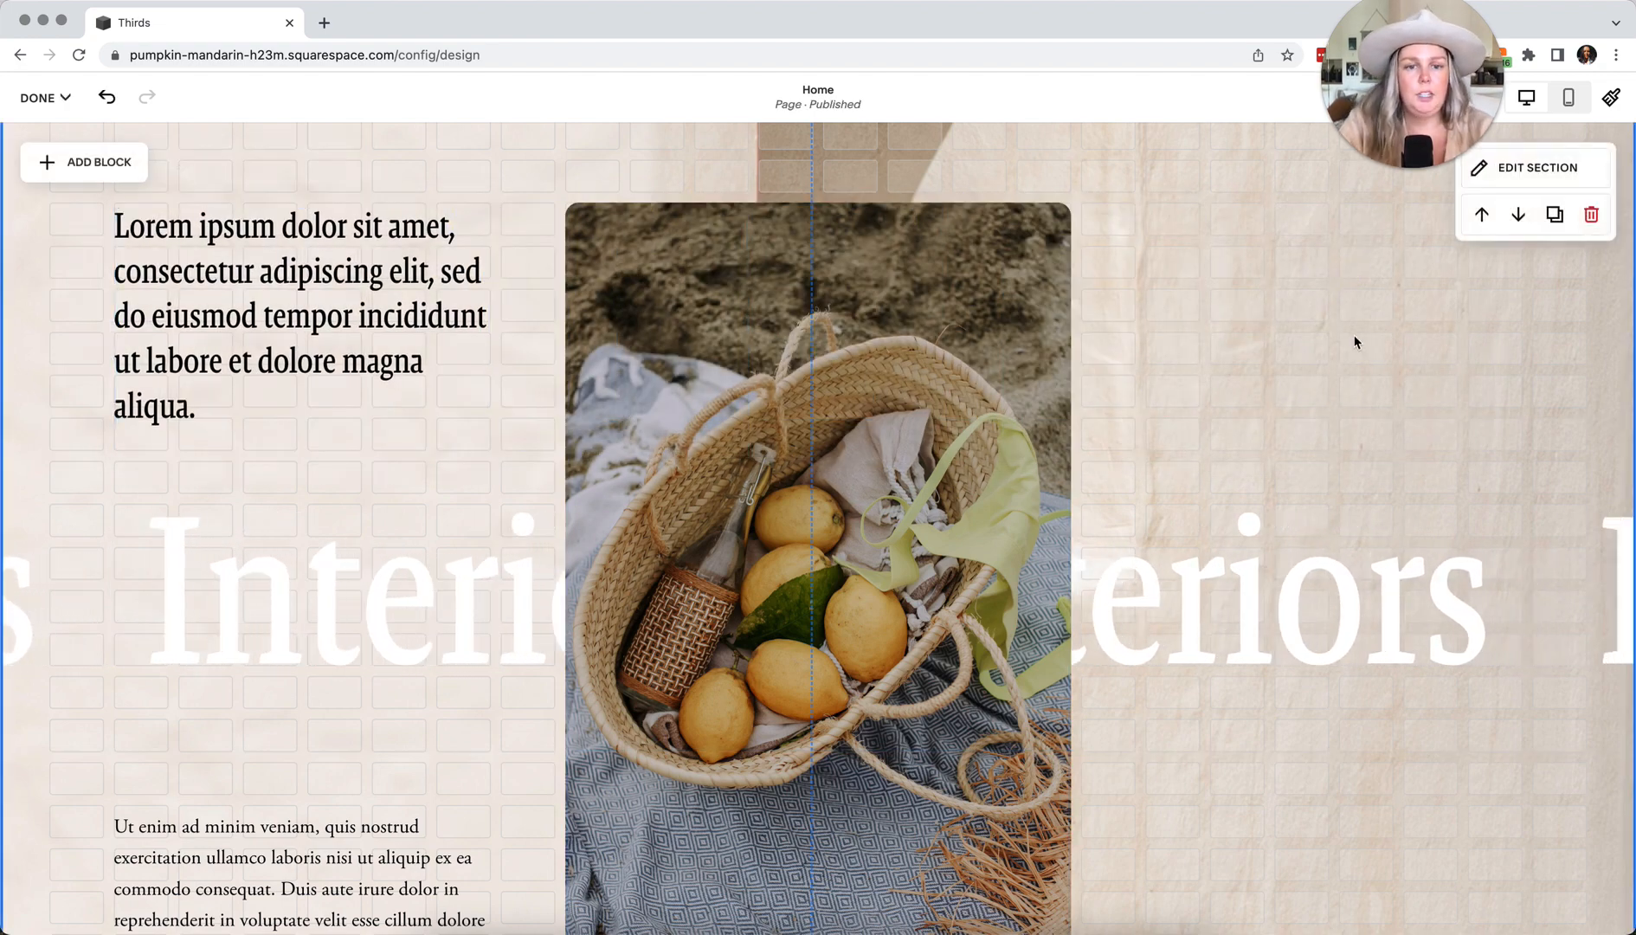
Try moving the large Lorem ipsum text block sideways on the grid, and deselect it
{"action": "scroll", "coordinate": [1354, 338], "scroll_direction": "down", "scroll_amount": 2}
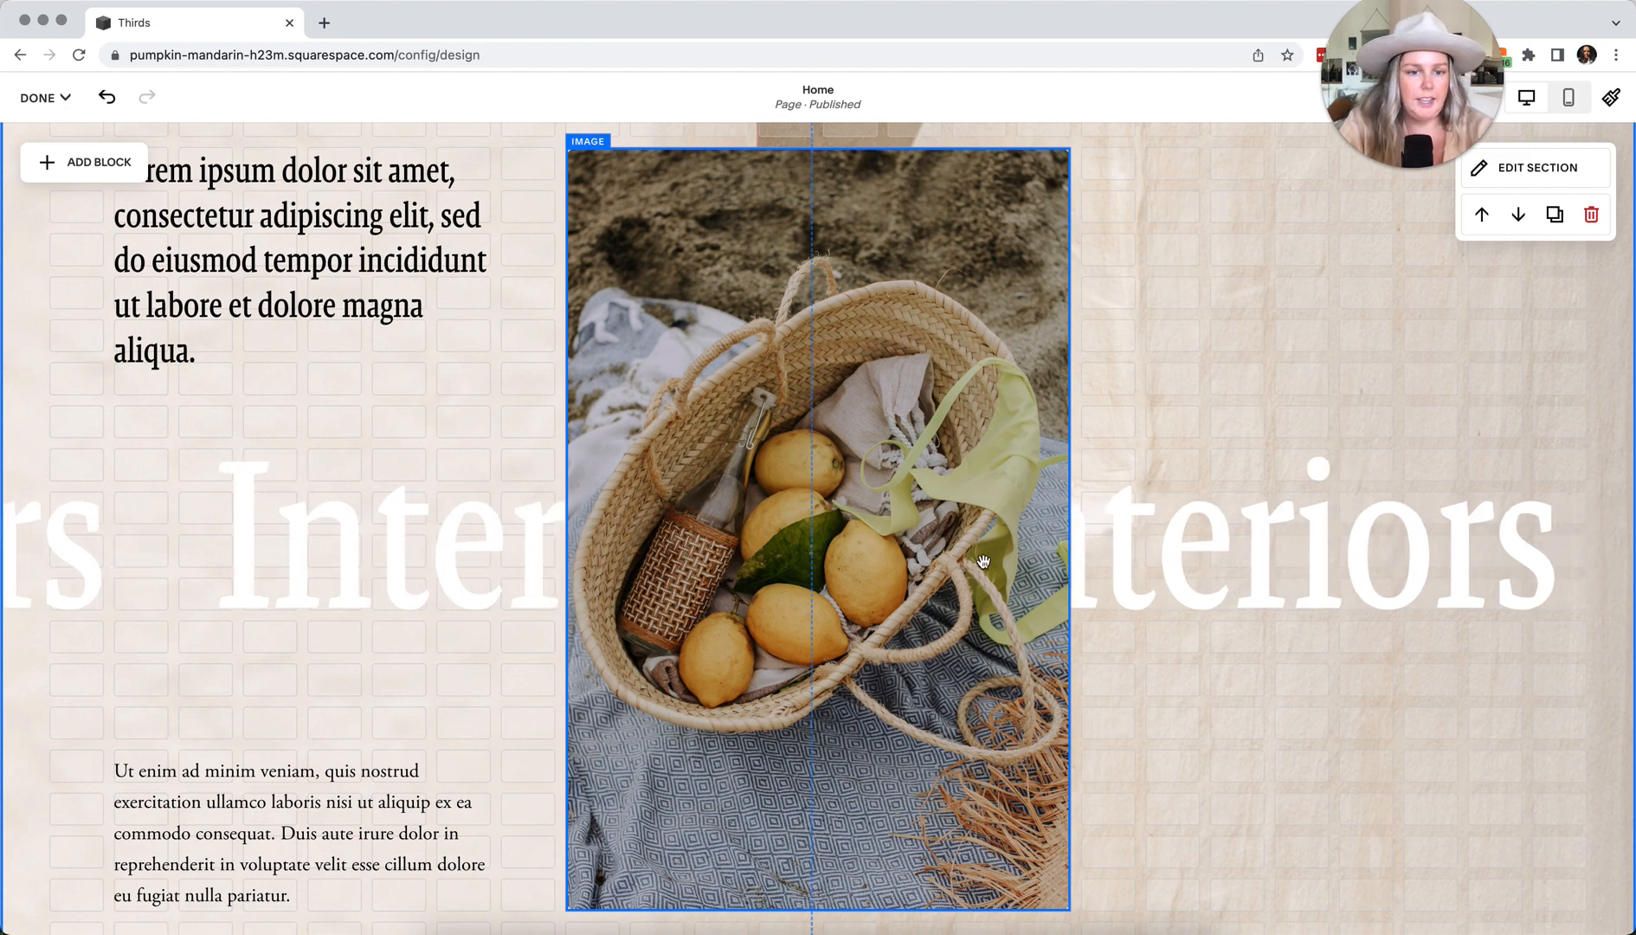
{"action": "scroll", "coordinate": [982, 556], "scroll_direction": "down", "scroll_amount": 1}
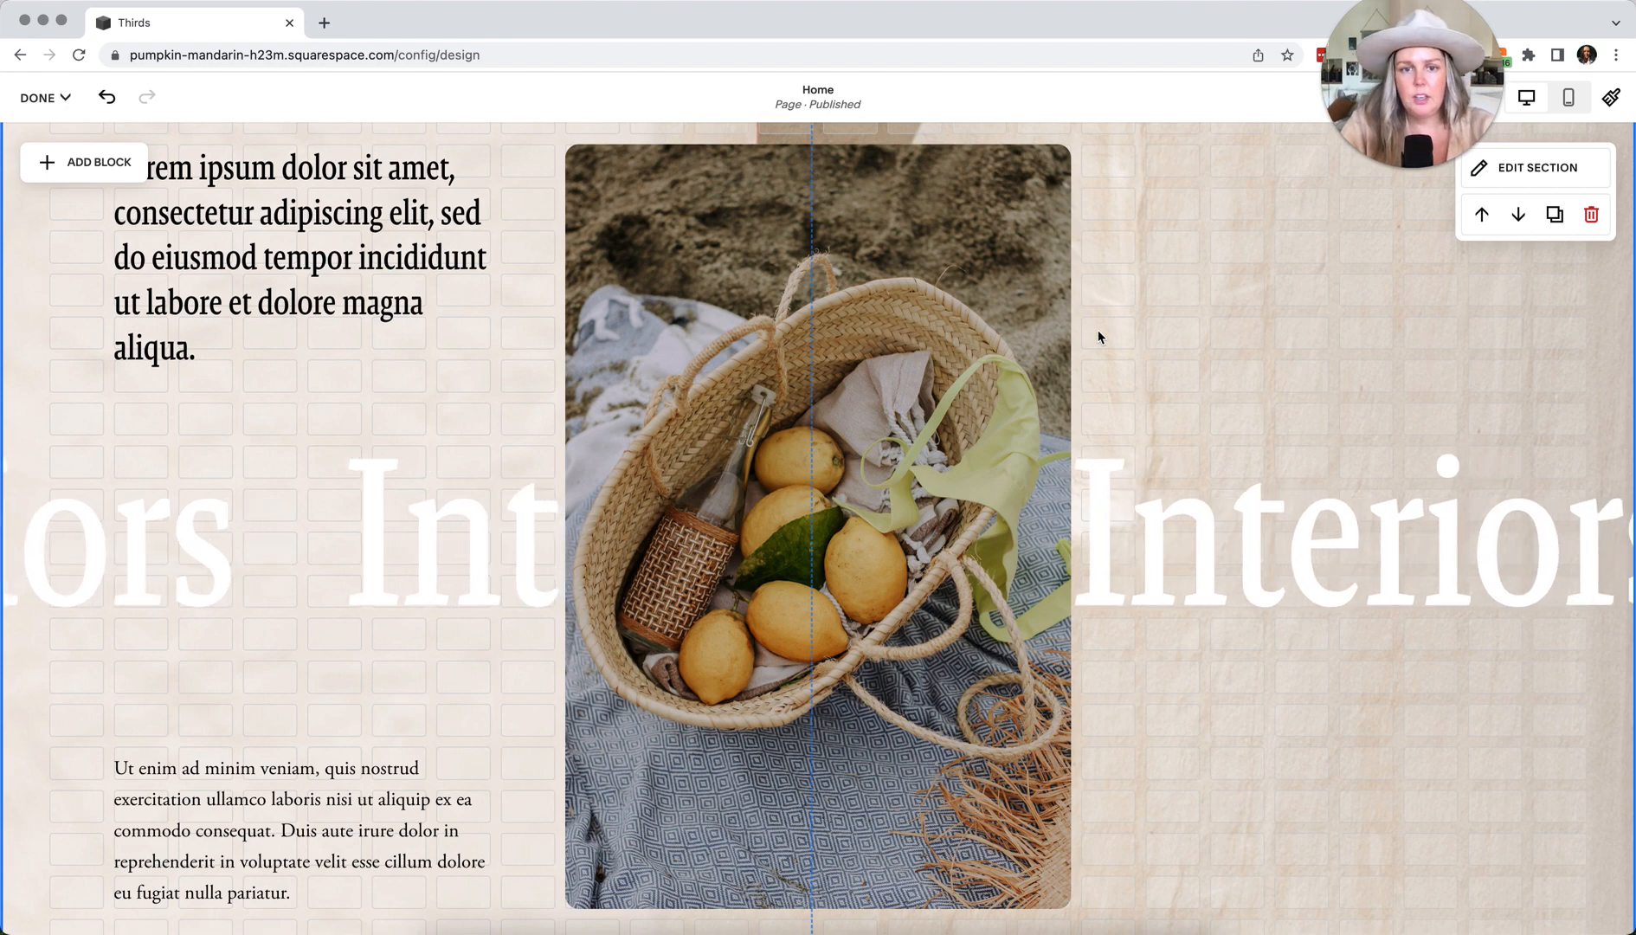
{"action": "scroll", "coordinate": [1097, 330], "scroll_direction": "up", "scroll_amount": 2}
{"action": "mouse_move", "coordinate": [319, 300]}
{"action": "left_mouse_down"}
{"action": "mouse_move", "coordinate": [411, 318]}
{"action": "mouse_move", "coordinate": [341, 300]}
{"action": "left_mouse_up"}
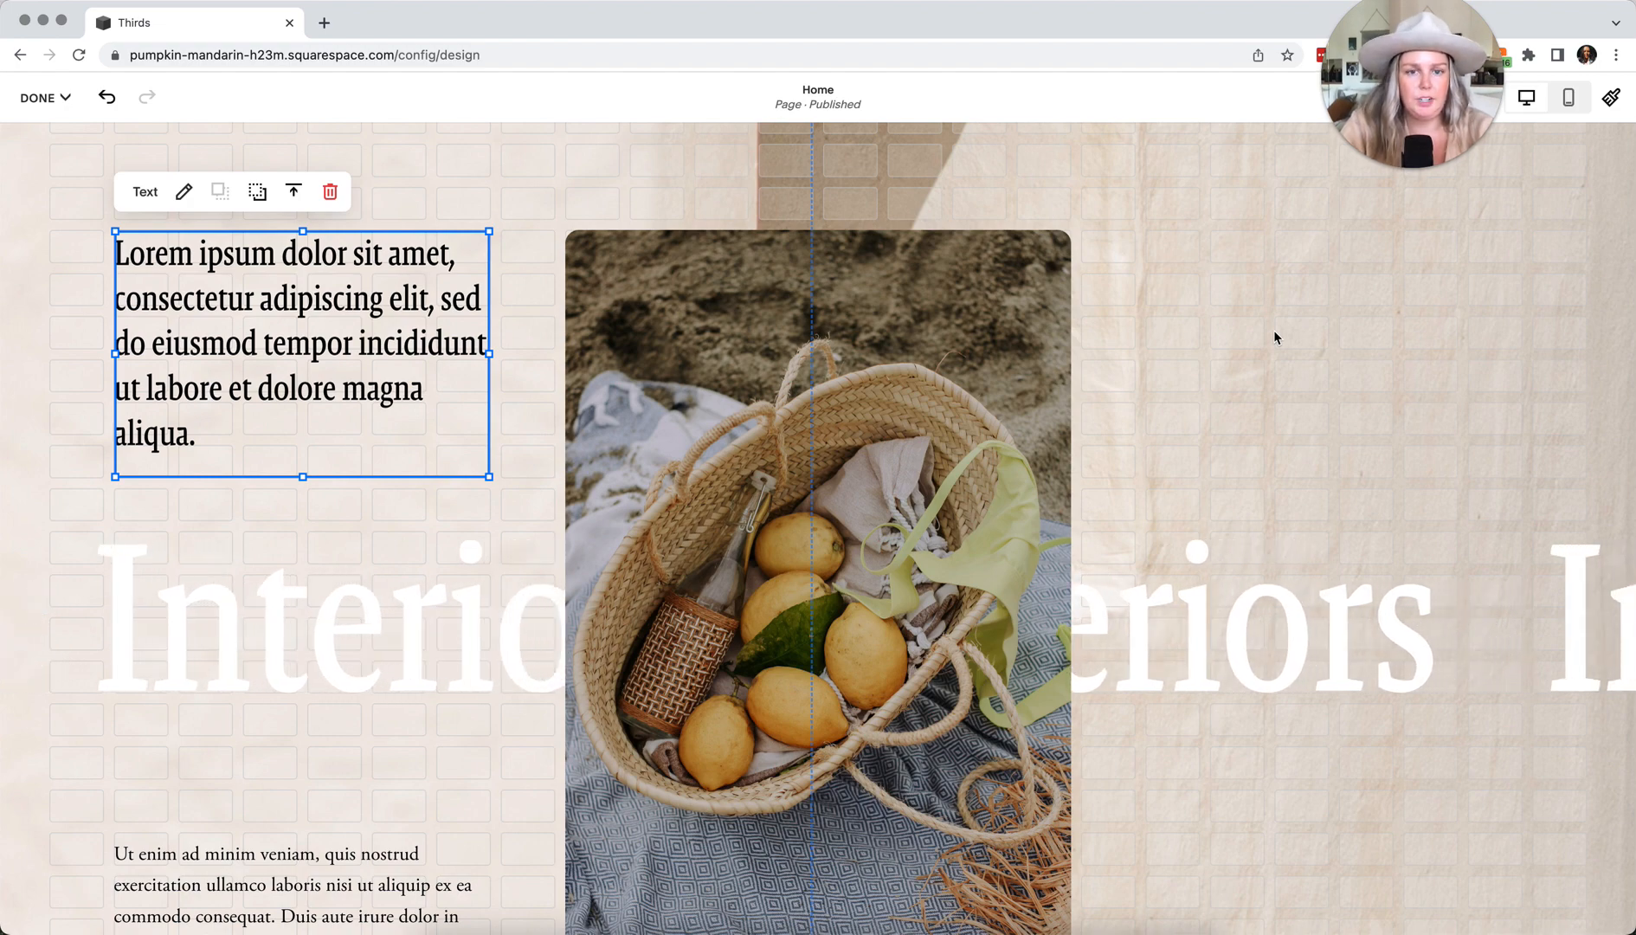
{"action": "scroll", "coordinate": [1274, 337], "scroll_direction": "down", "scroll_amount": 1}
{"action": "left_click", "coordinate": [1274, 337]}
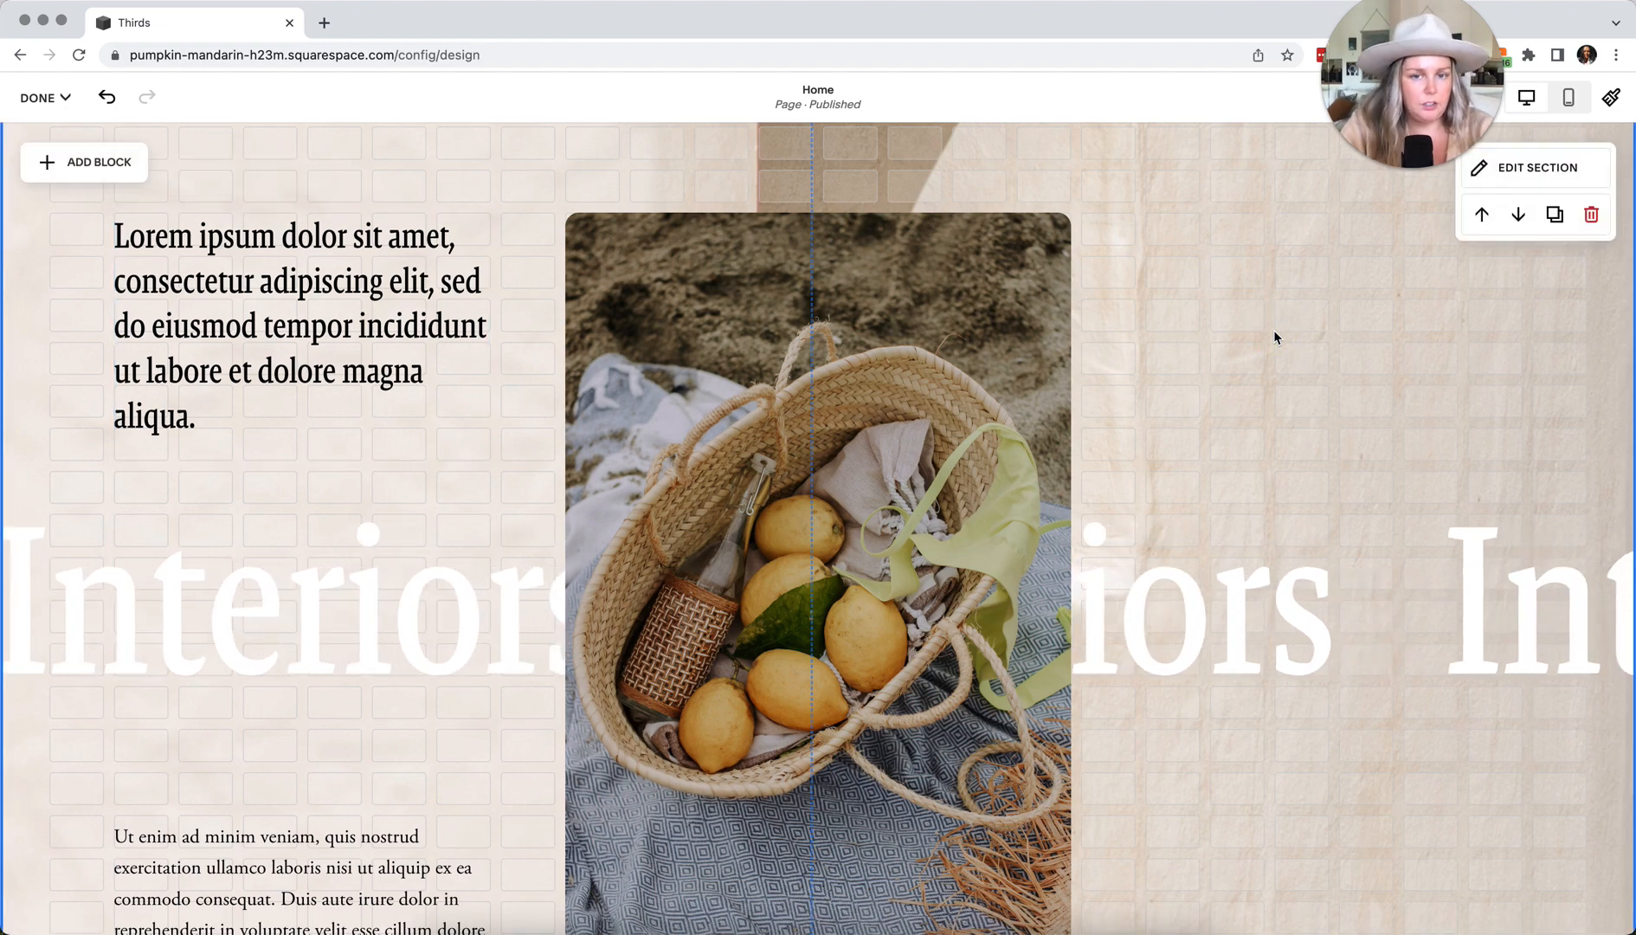
{"action": "scroll", "coordinate": [1273, 337], "scroll_direction": "down", "scroll_amount": 2}
{"action": "scroll", "coordinate": [1274, 331], "scroll_direction": "down", "scroll_amount": 4}
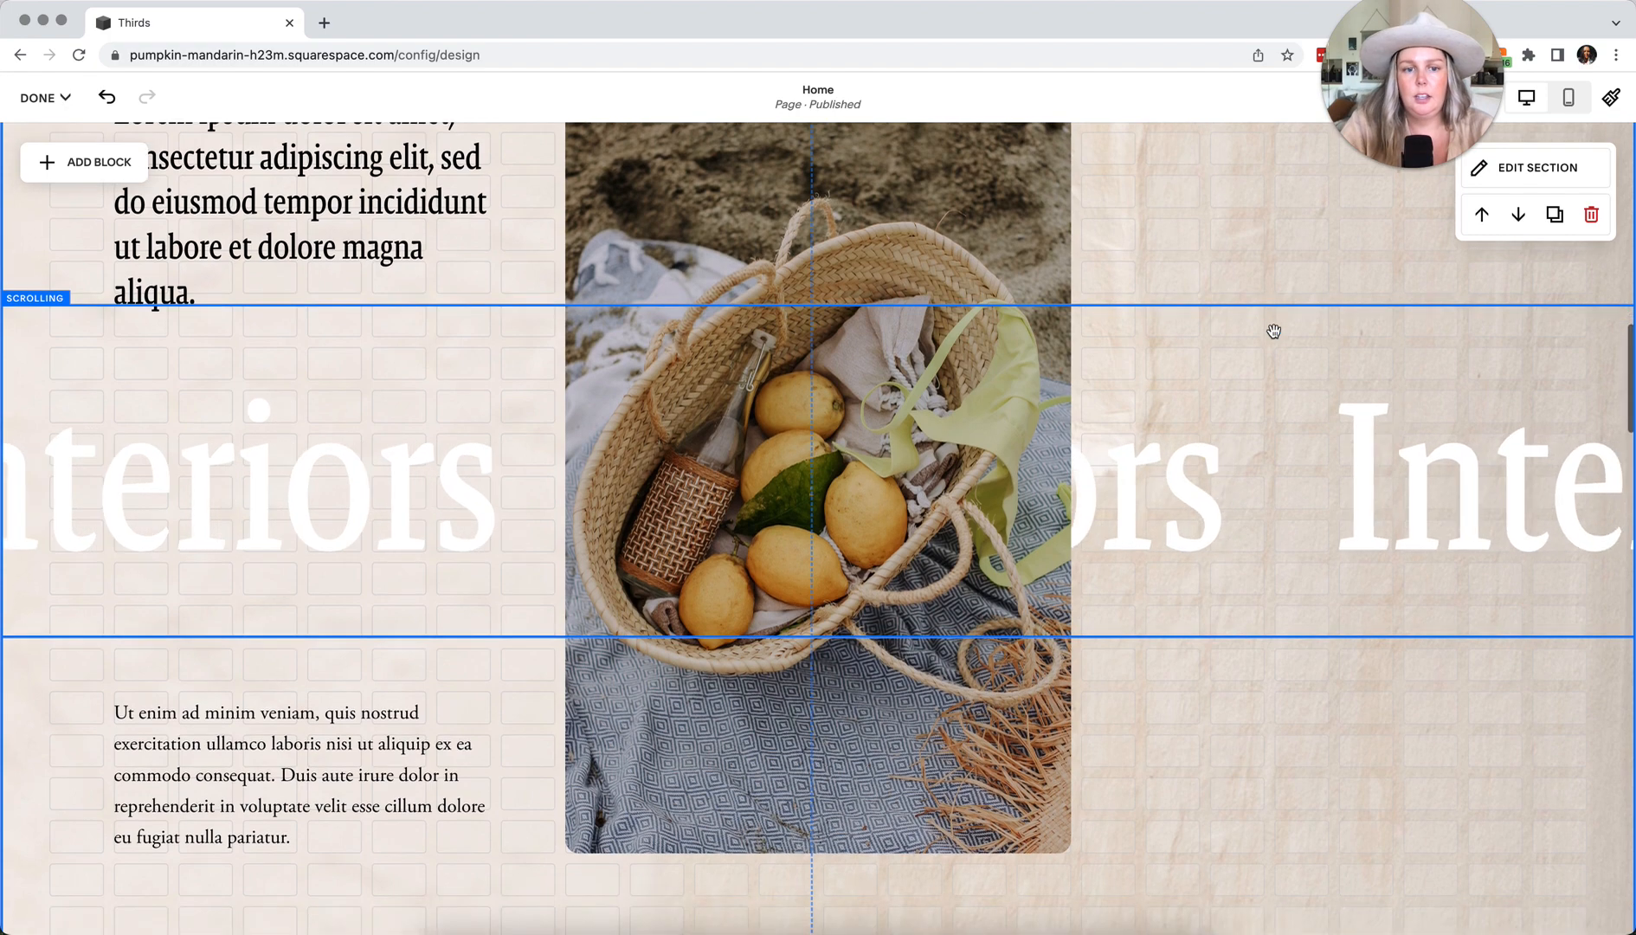
{"action": "scroll", "coordinate": [1274, 332], "scroll_direction": "up", "scroll_amount": 3}
{"action": "scroll", "coordinate": [1274, 331], "scroll_direction": "up", "scroll_amount": 2}
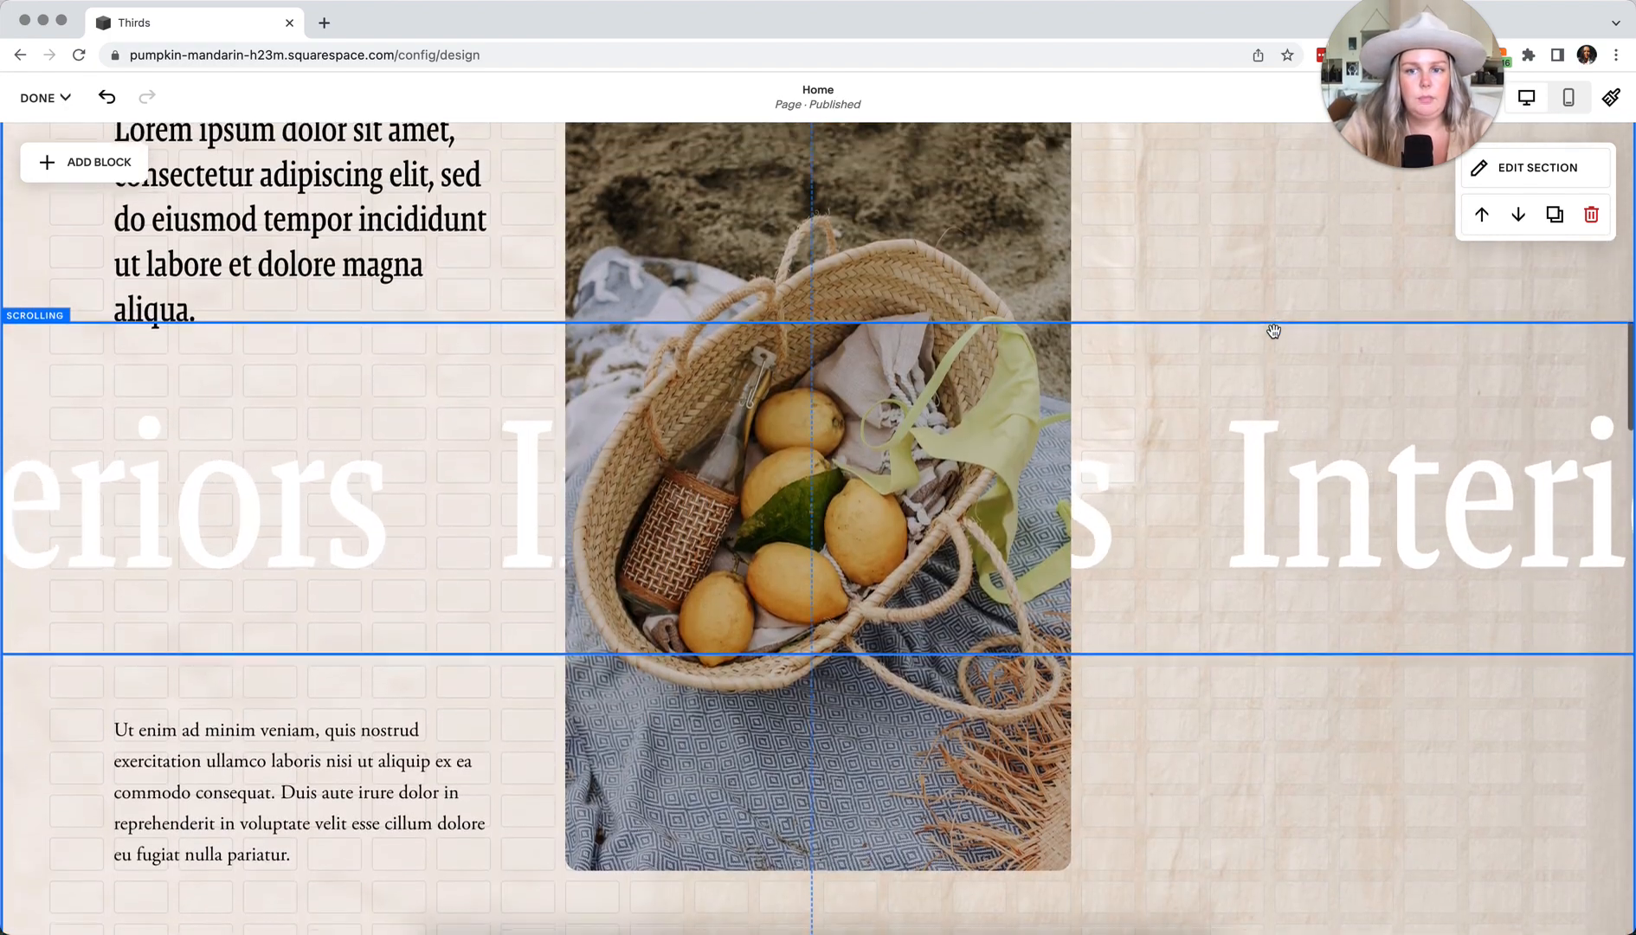
{"action": "scroll", "coordinate": [273, 349], "scroll_direction": "up", "scroll_amount": 1}
{"action": "scroll", "coordinate": [273, 348], "scroll_direction": "up", "scroll_amount": 1}
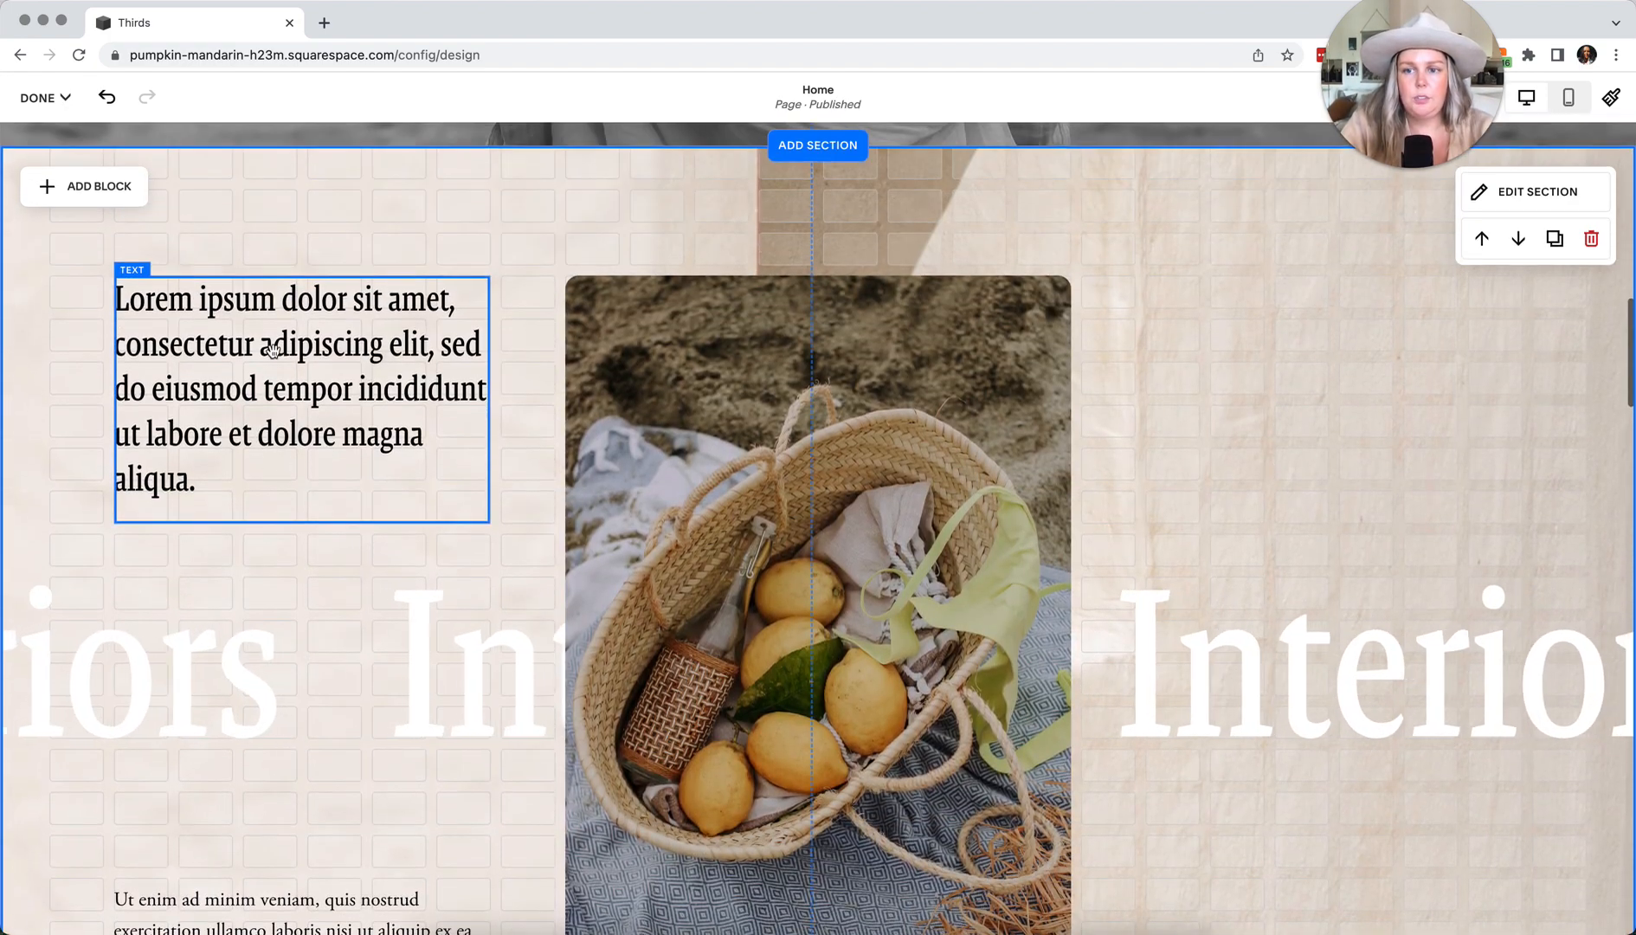
Bring up the formatting options for the large Lorem ipsum text block in the Interiors section, and leave text editing
{"action": "double_click", "coordinate": [273, 349]}
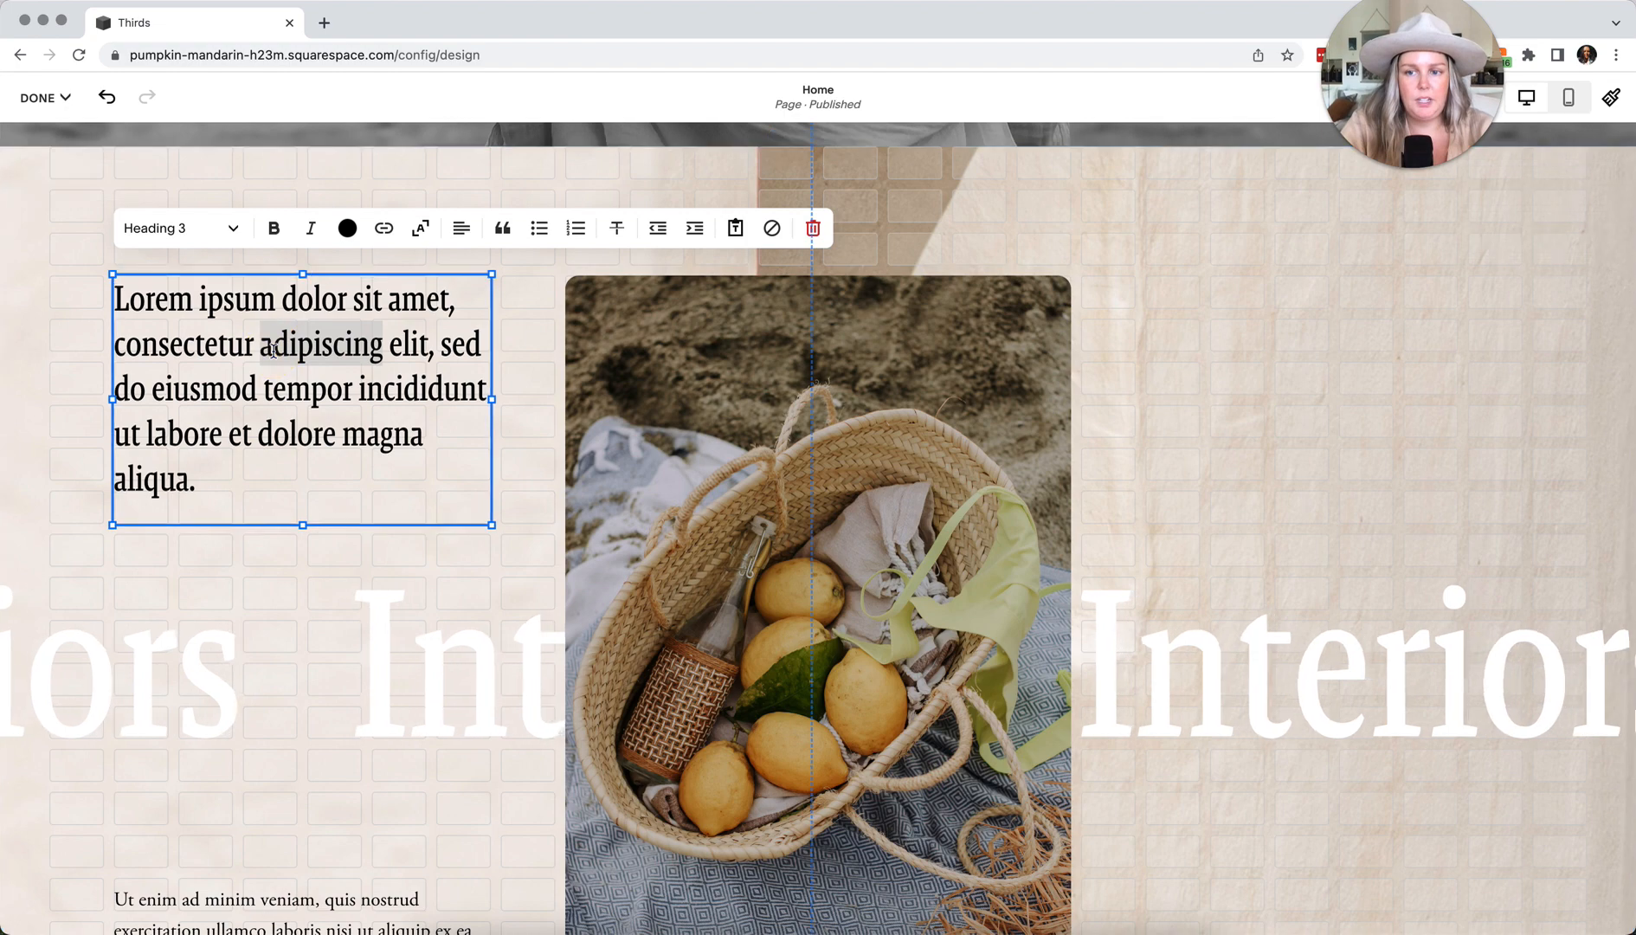
{"action": "left_click", "coordinate": [1096, 303]}
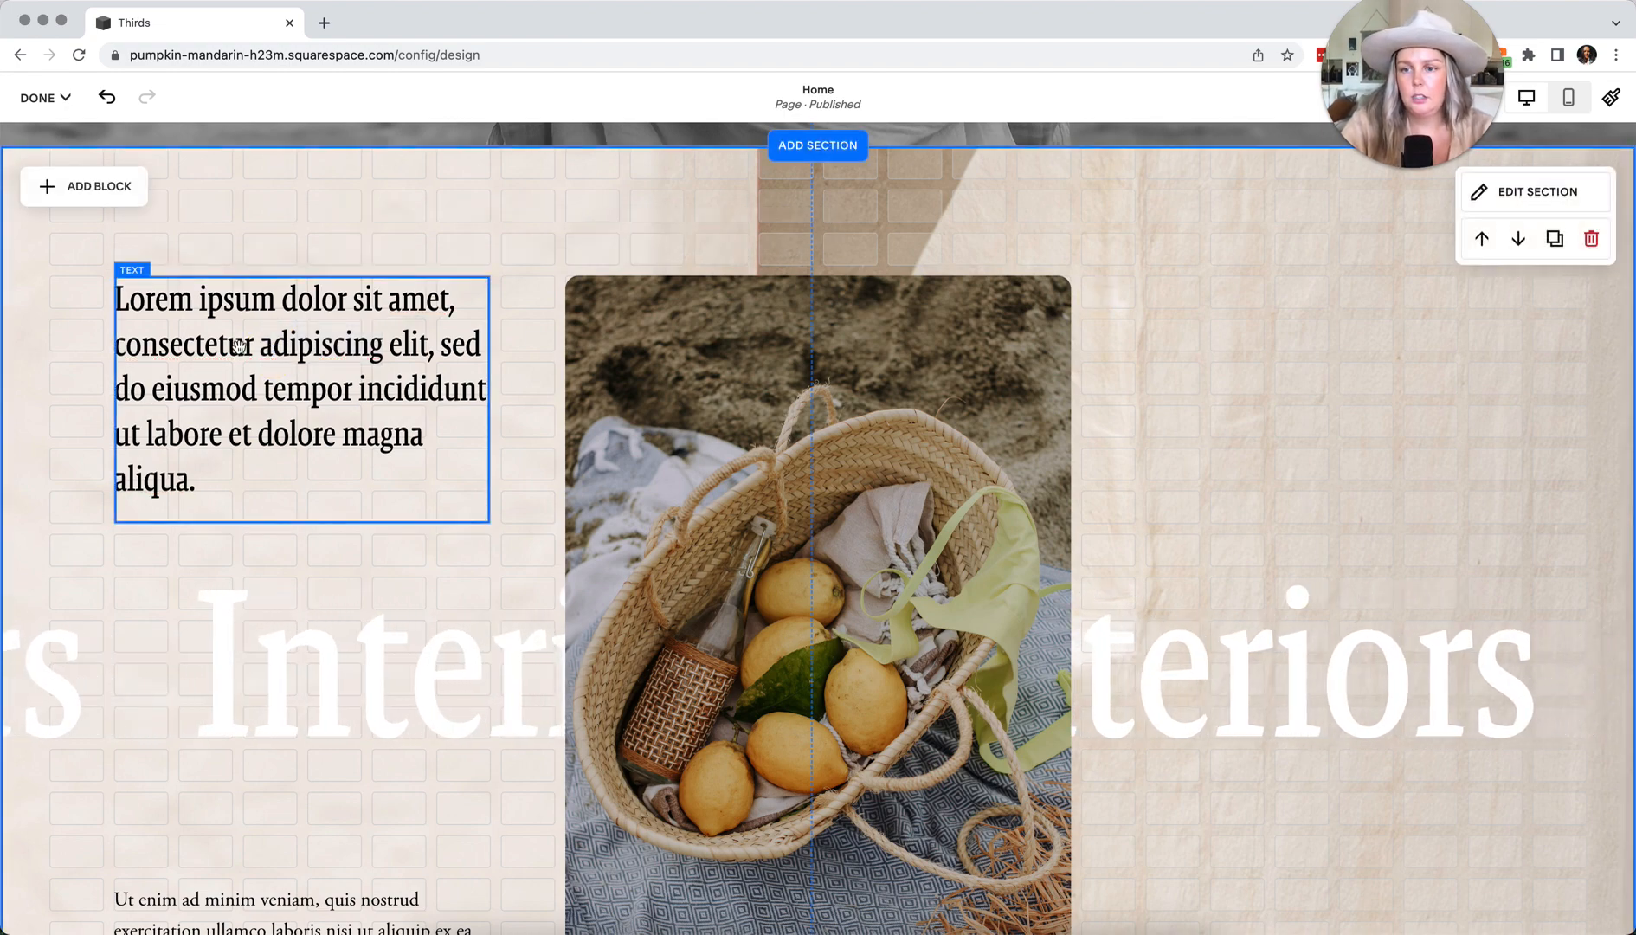
Turn on the background for the Lorem ipsum text block in the dark section through its design settings
{"action": "scroll", "coordinate": [239, 346], "scroll_direction": "down", "scroll_amount": 10}
{"action": "scroll", "coordinate": [239, 346], "scroll_direction": "down", "scroll_amount": 4}
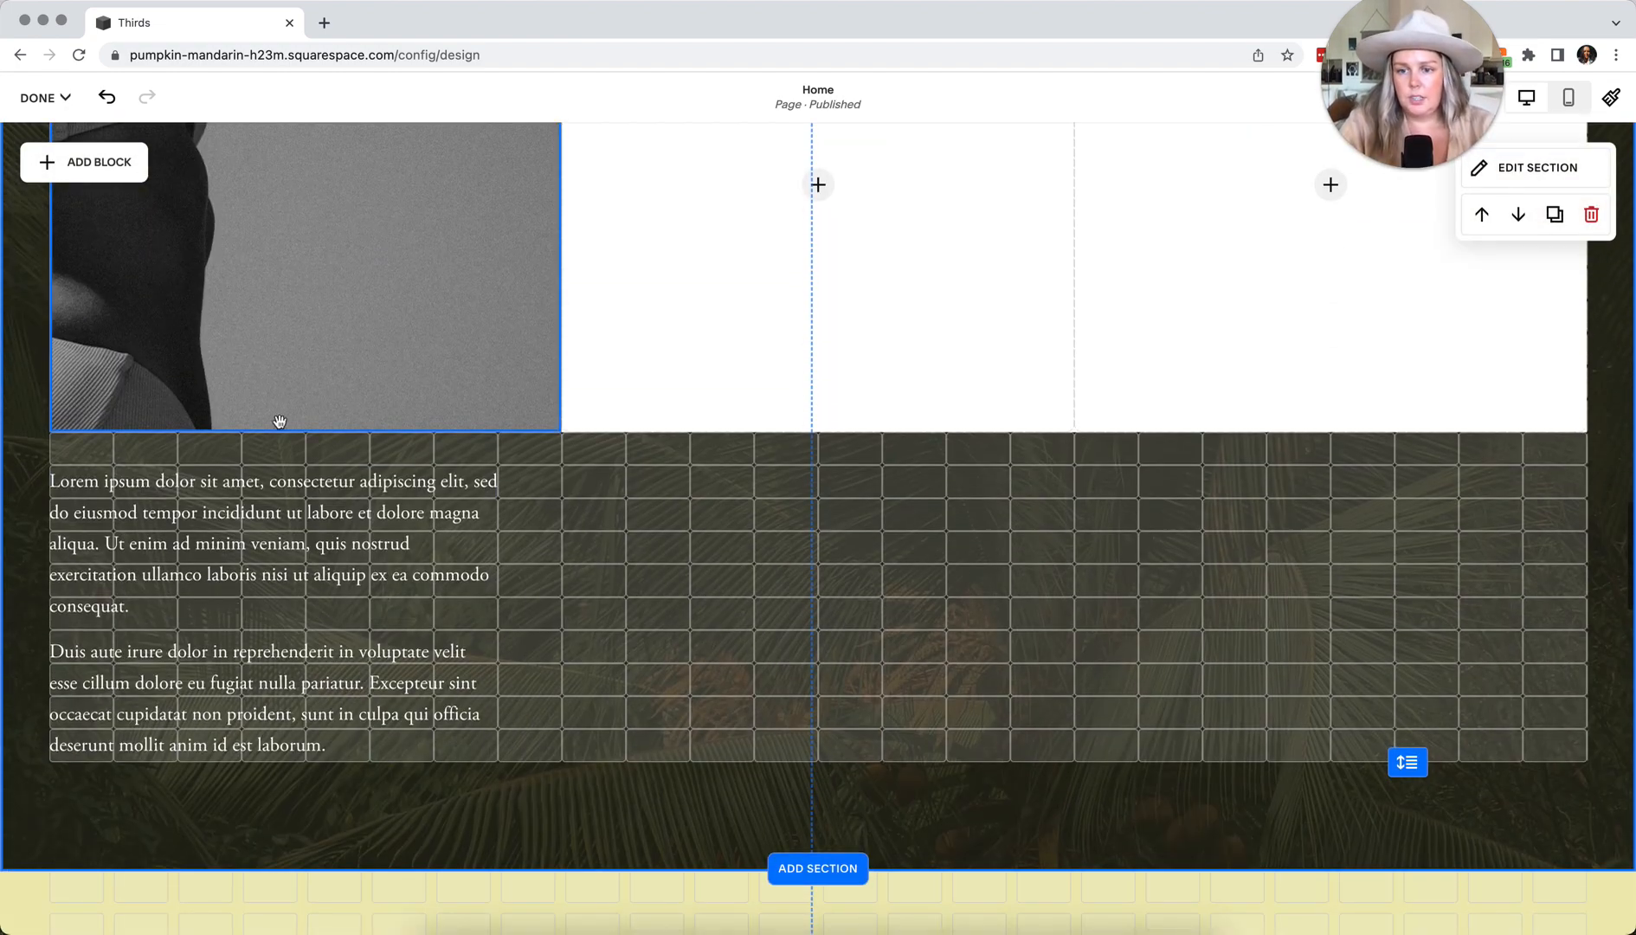
{"action": "left_click", "coordinate": [334, 520]}
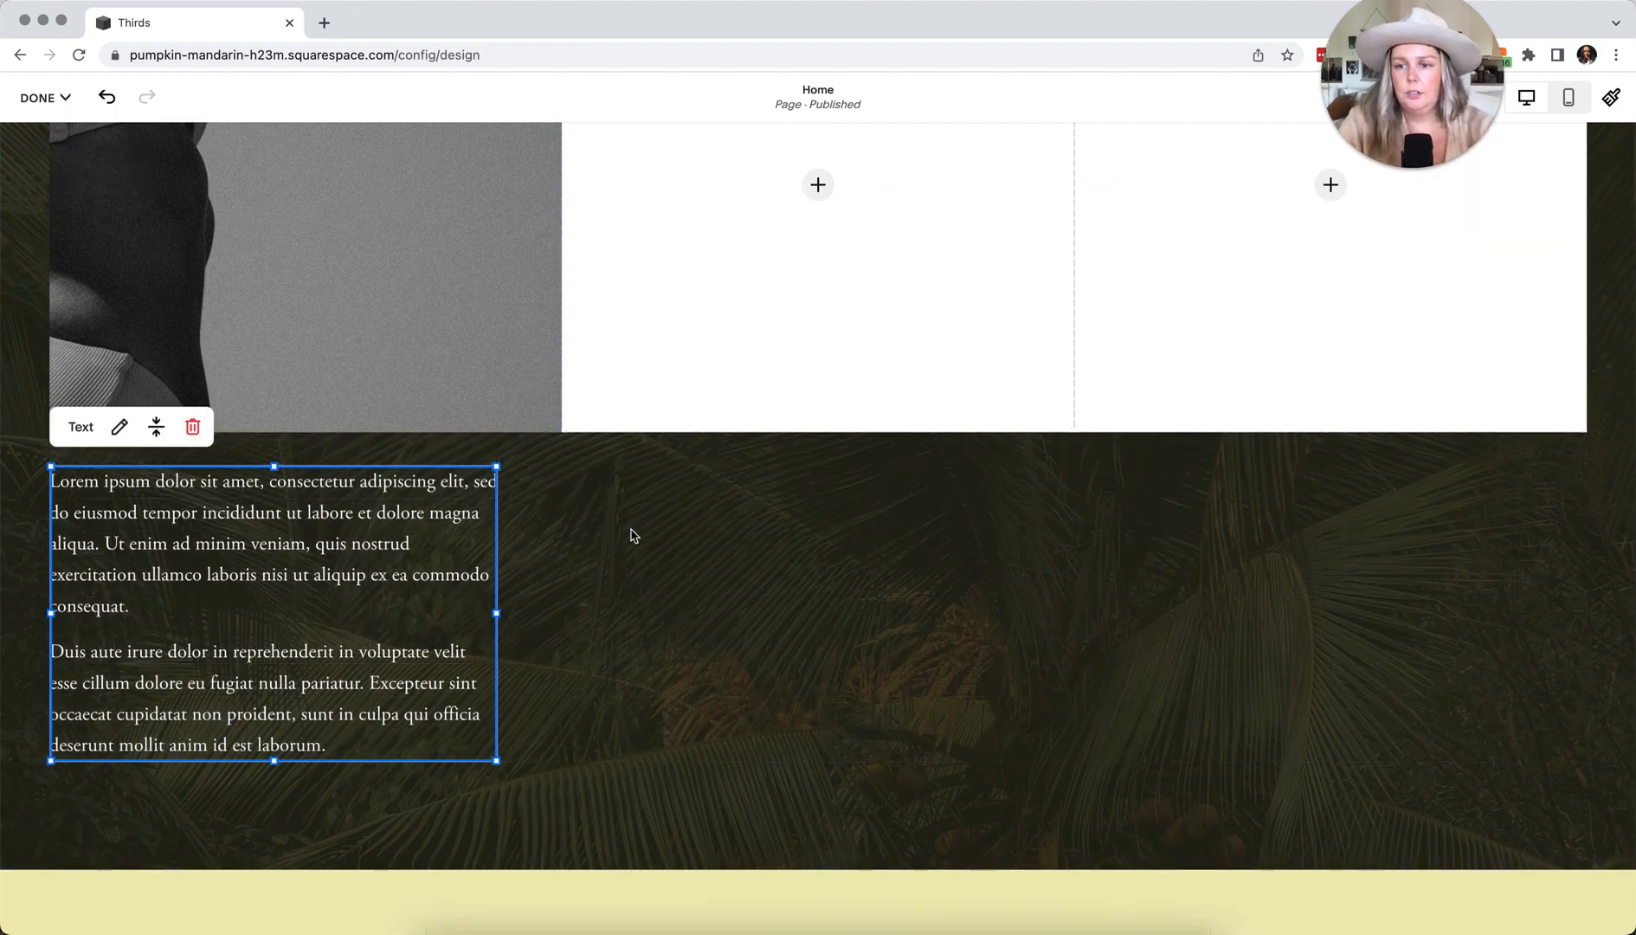
{"action": "left_click", "coordinate": [550, 490]}
{"action": "left_click", "coordinate": [414, 502]}
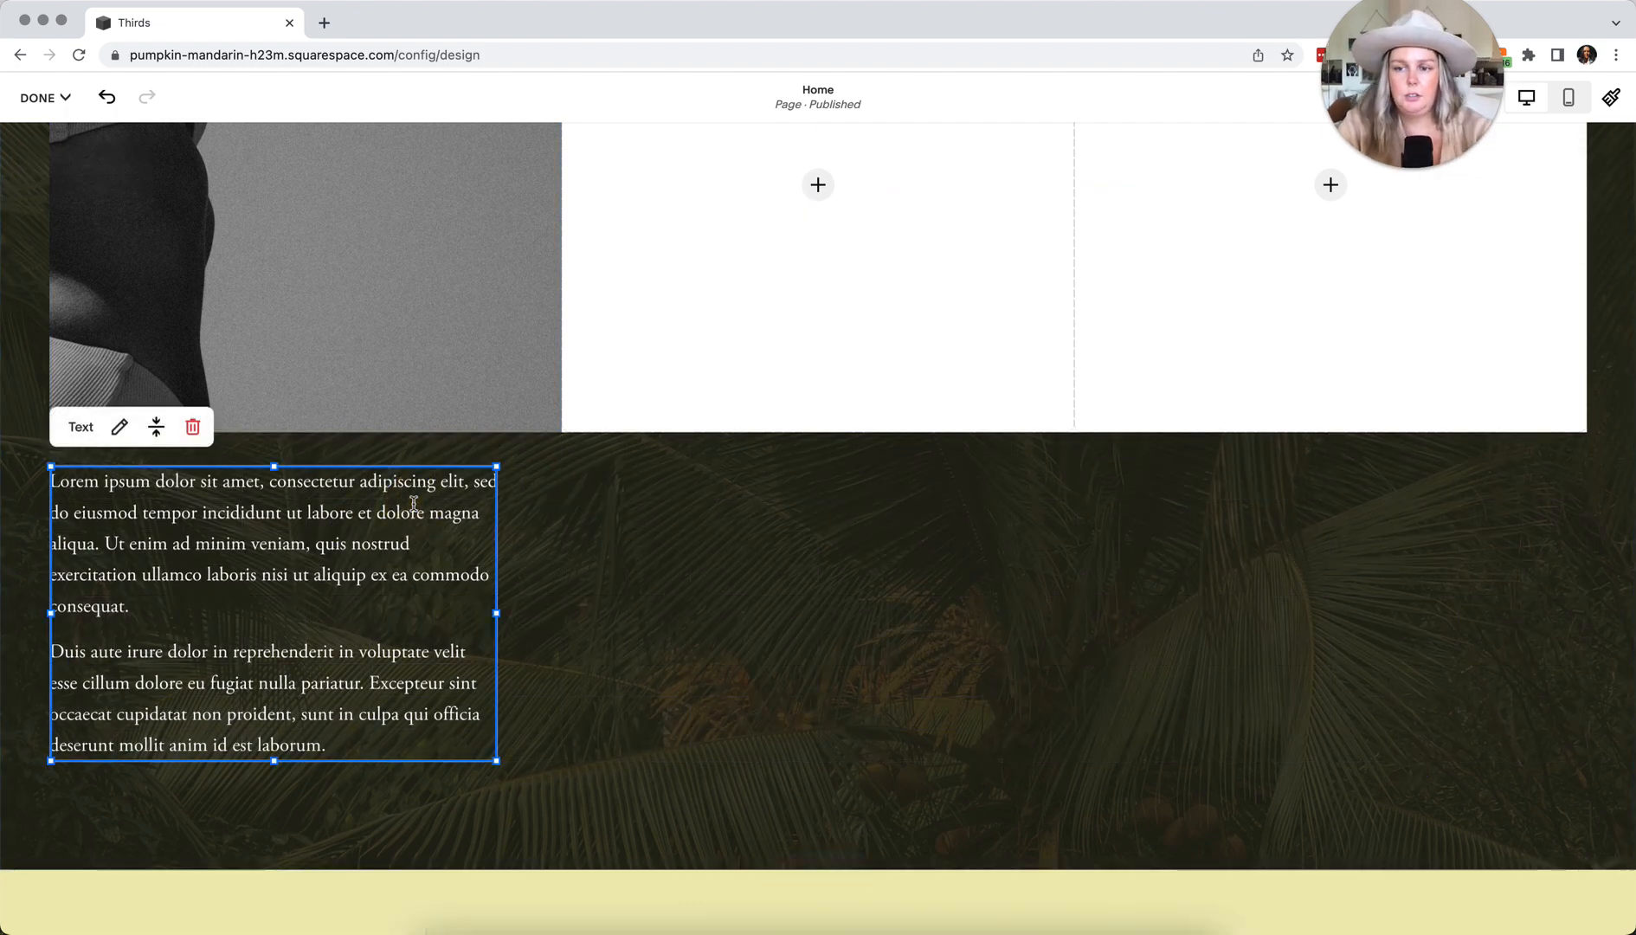
{"action": "left_click", "coordinate": [119, 426]}
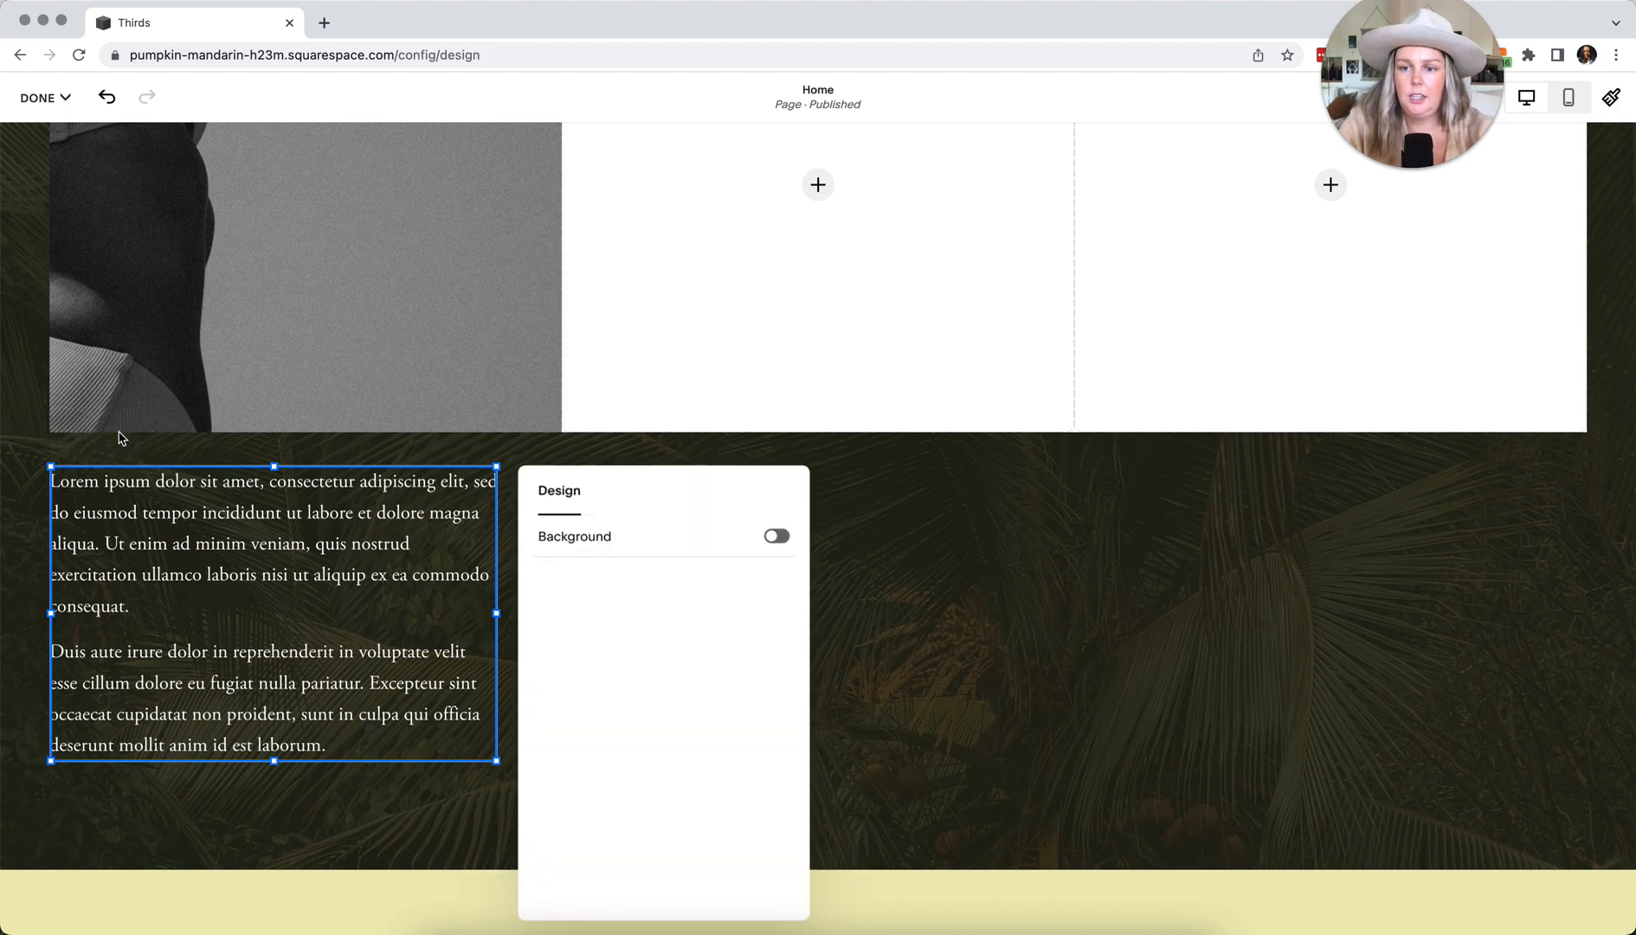
{"action": "left_click", "coordinate": [775, 537]}
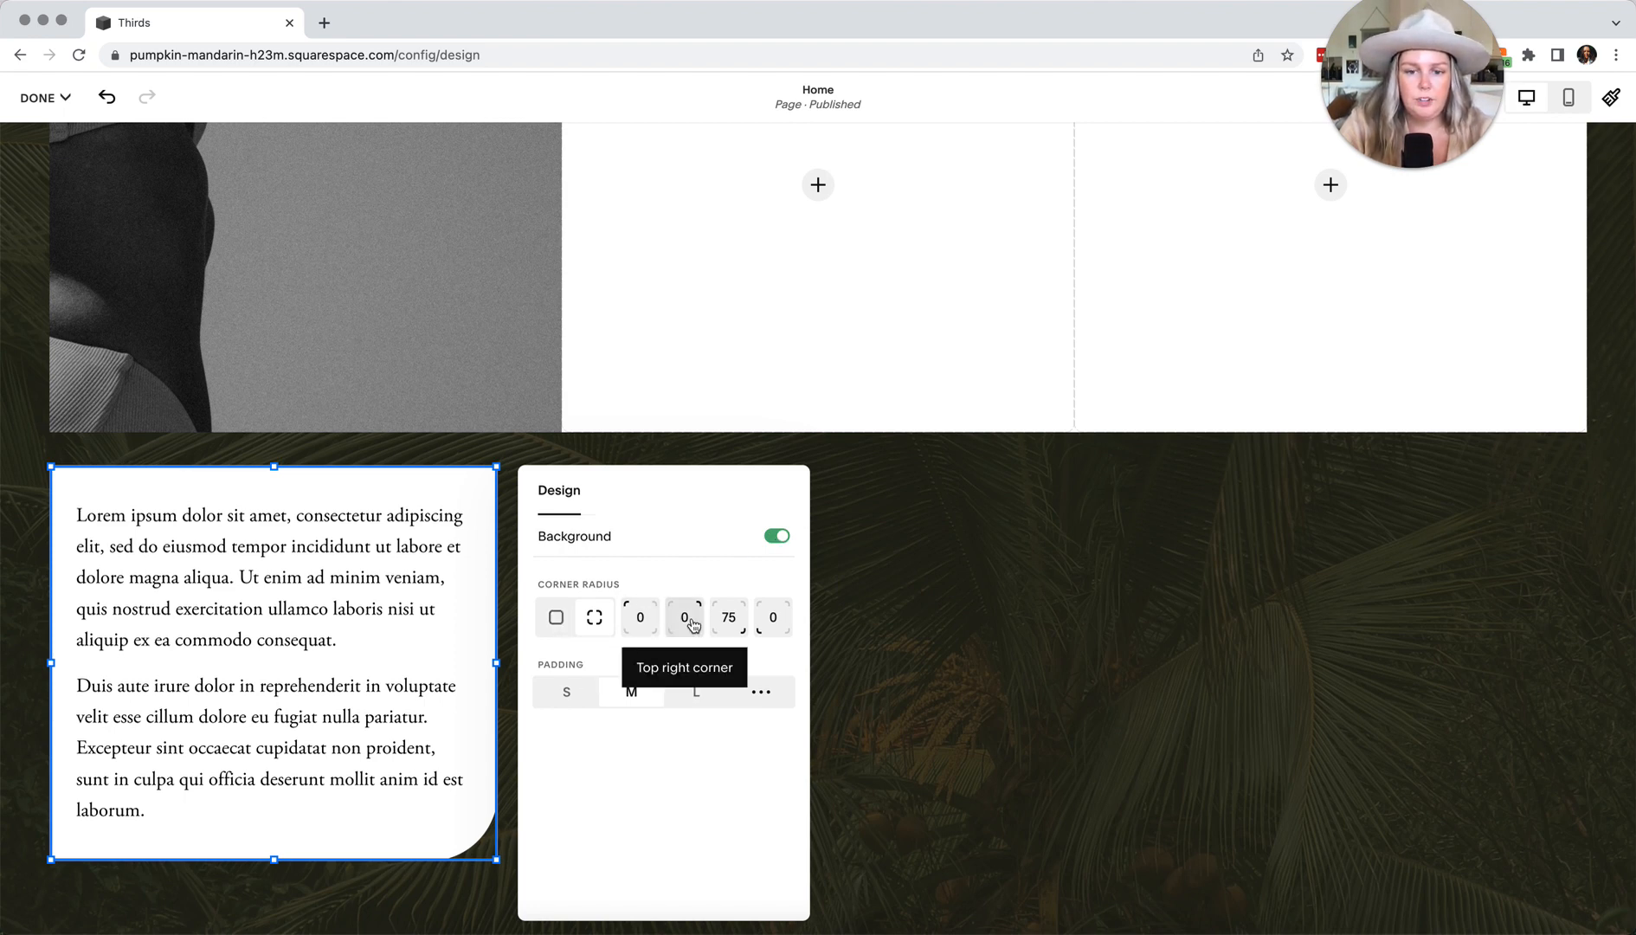
Try the S, M and L padding options on the dark section's text block, and turn its background off
{"action": "left_click", "coordinate": [573, 695]}
{"action": "left_click", "coordinate": [632, 694]}
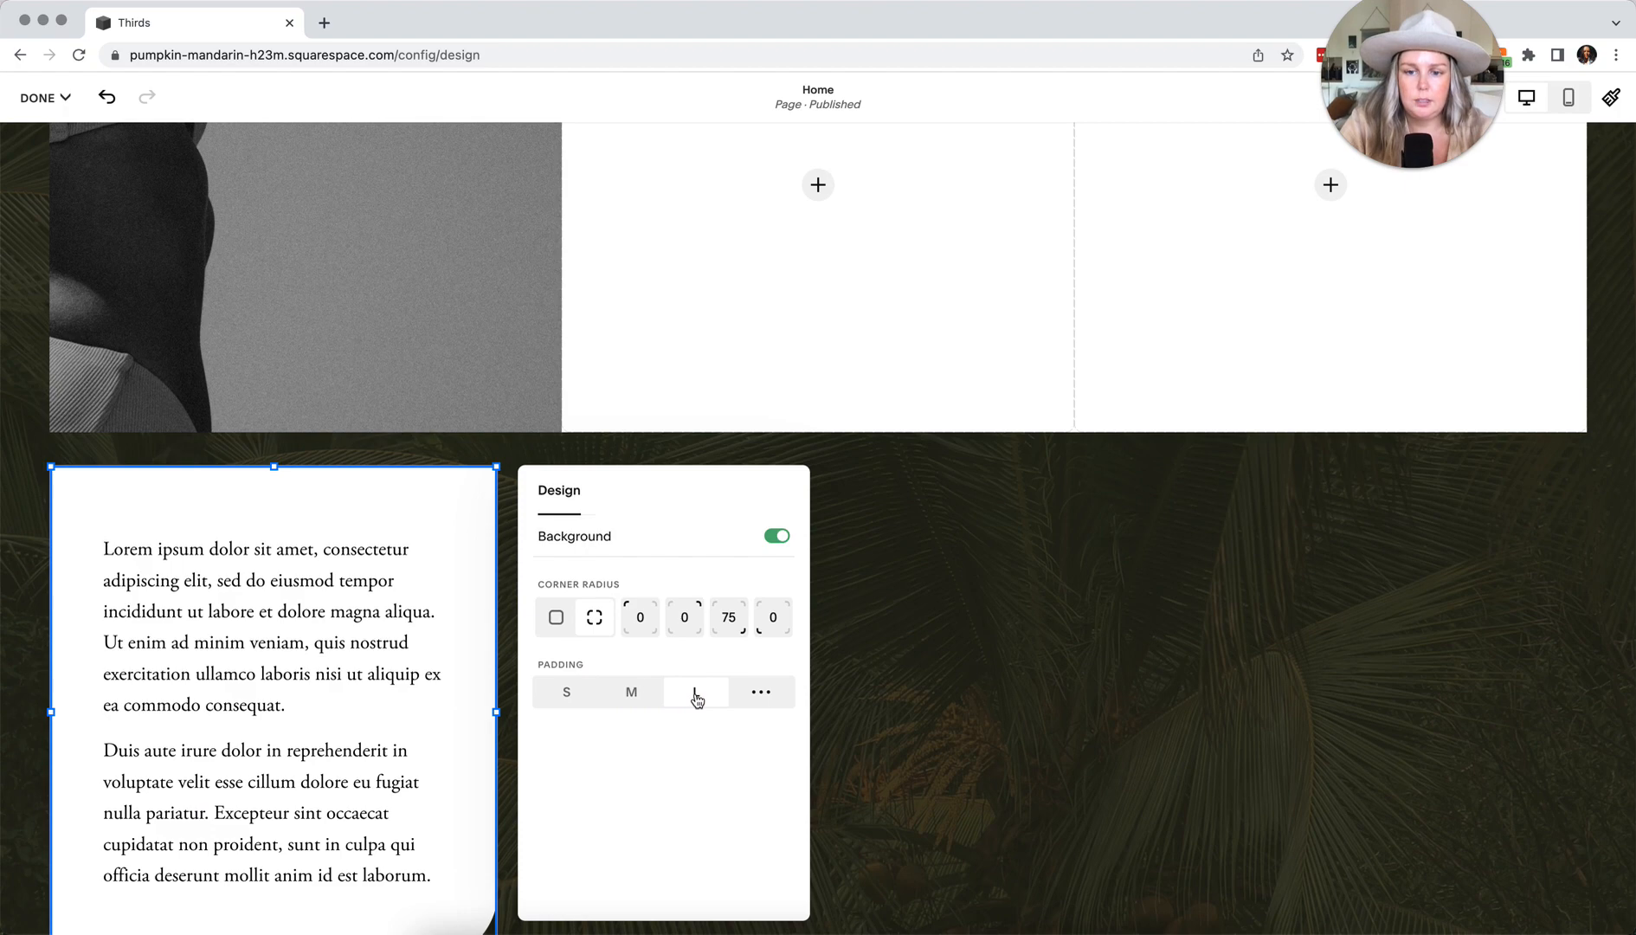
{"action": "left_click", "coordinate": [631, 692]}
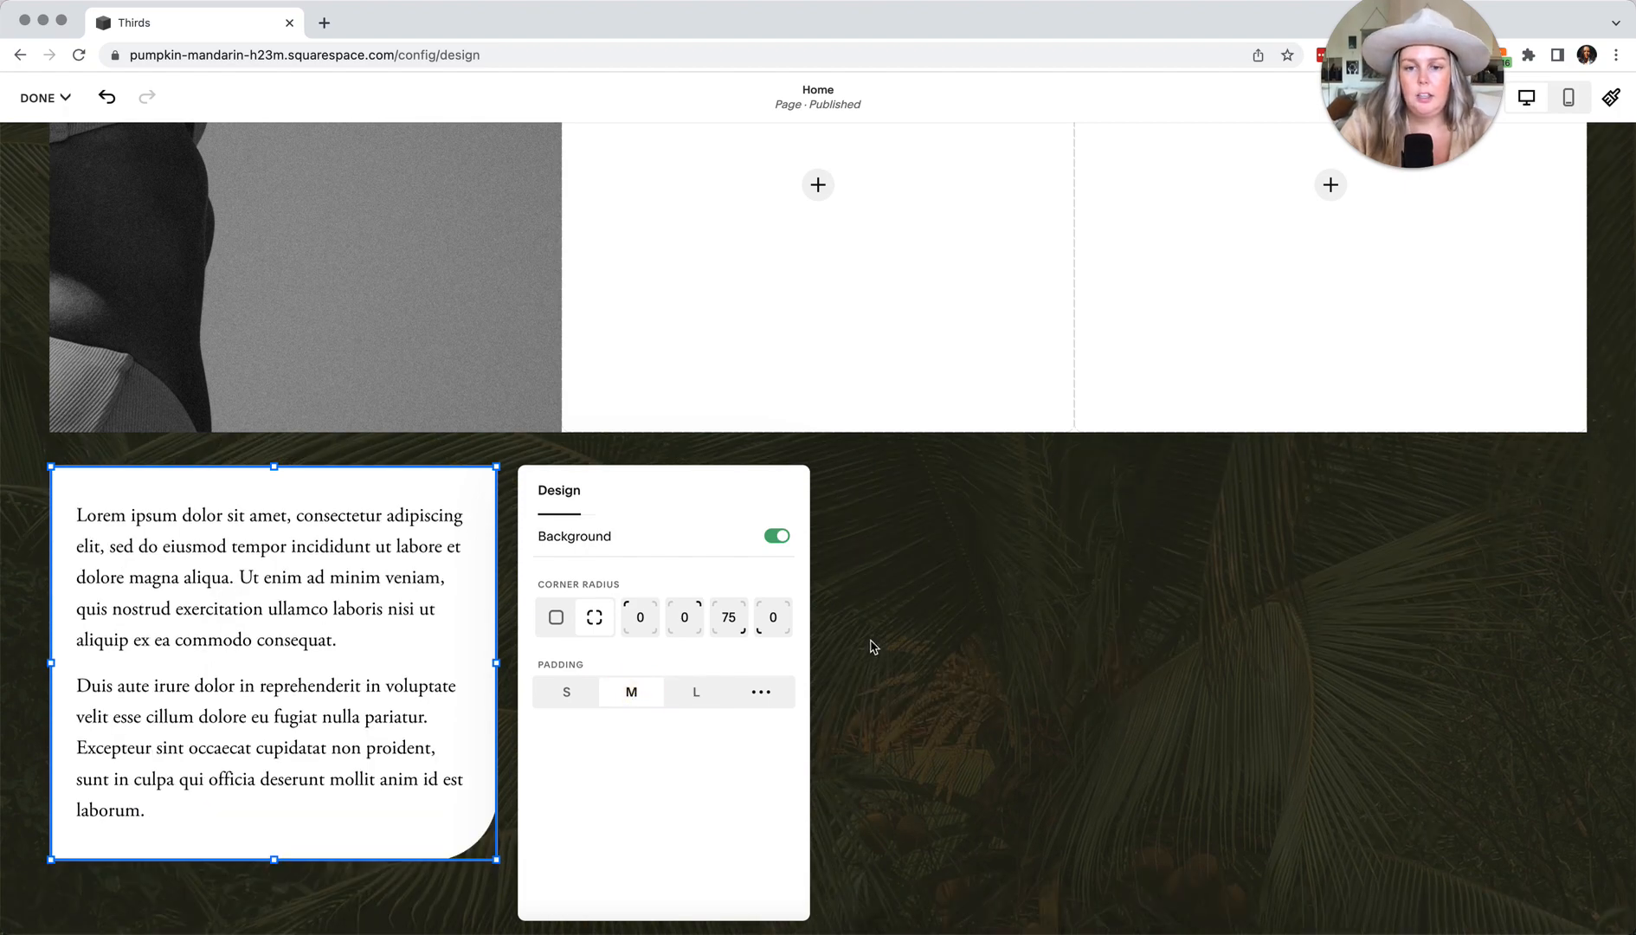
{"action": "left_click", "coordinate": [776, 538]}
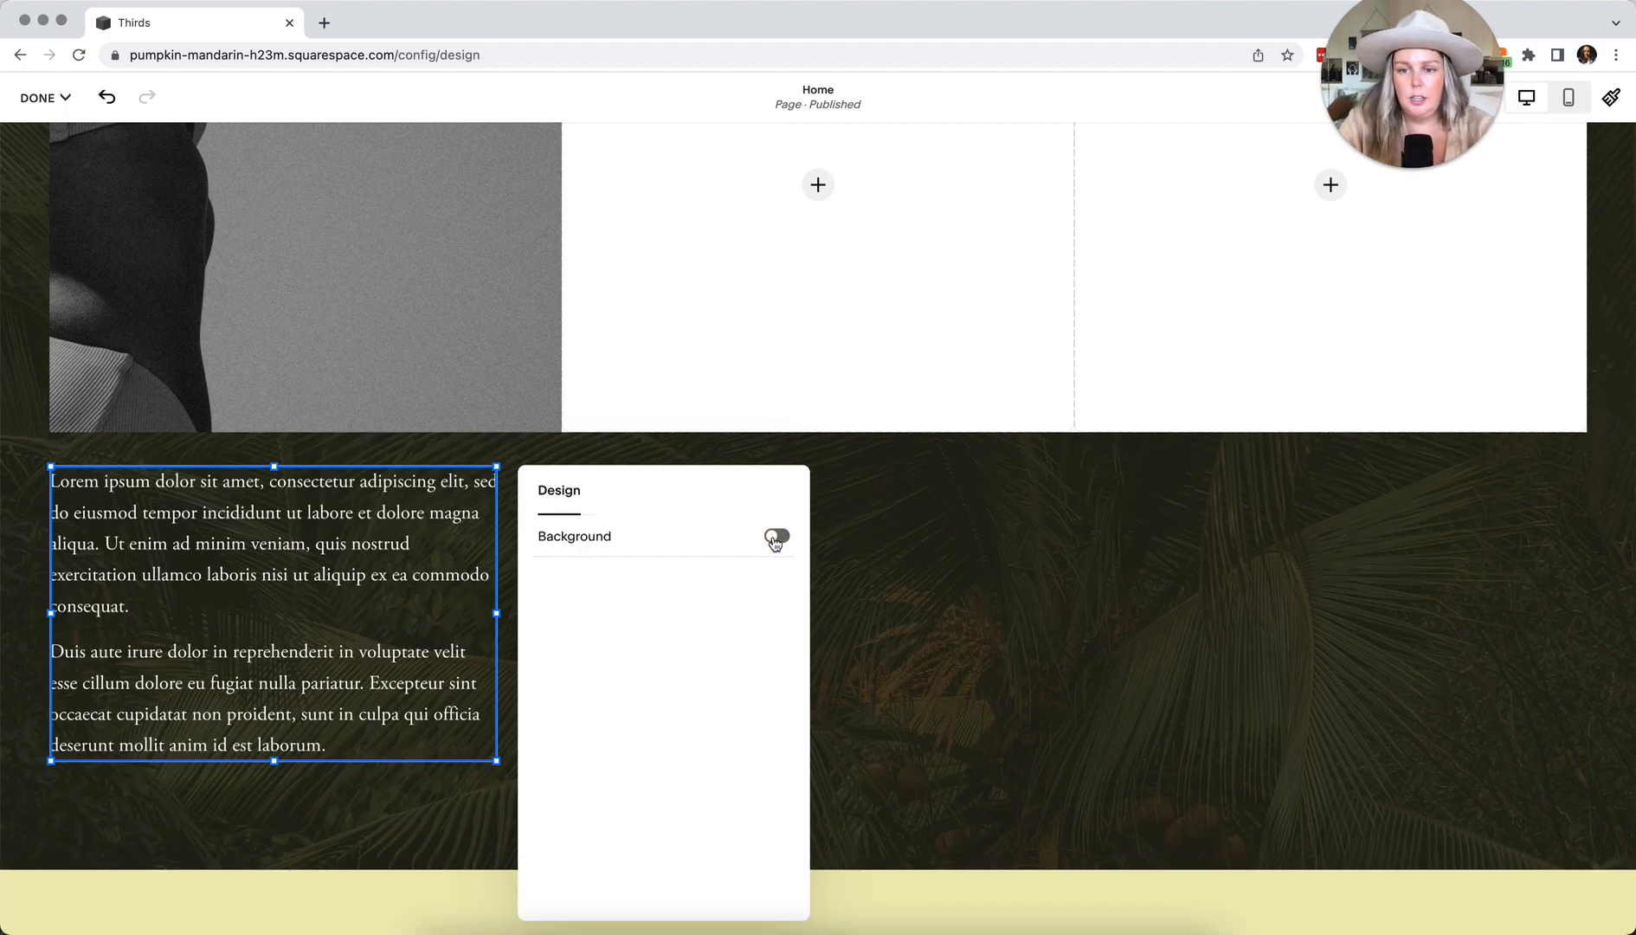
{"action": "left_click", "coordinate": [1060, 570]}
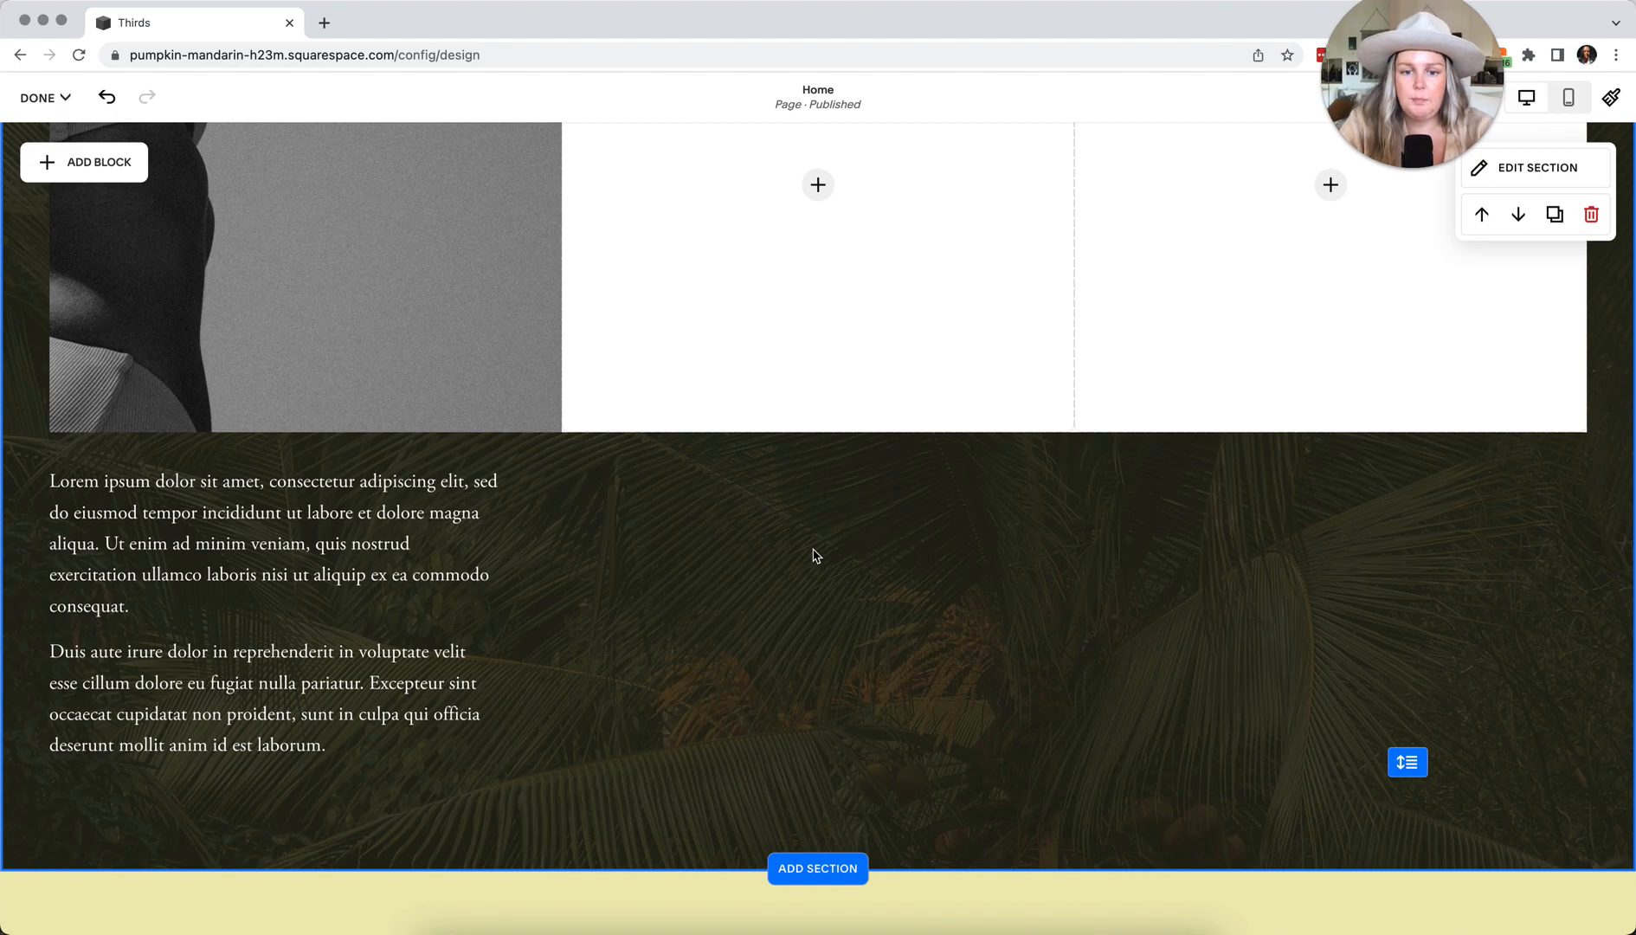
Look over the yellow image section, the Interiors section with its scrolling text block, and the top of the page in desktop view
{"action": "scroll", "coordinate": [814, 555], "scroll_direction": "down", "scroll_amount": 6}
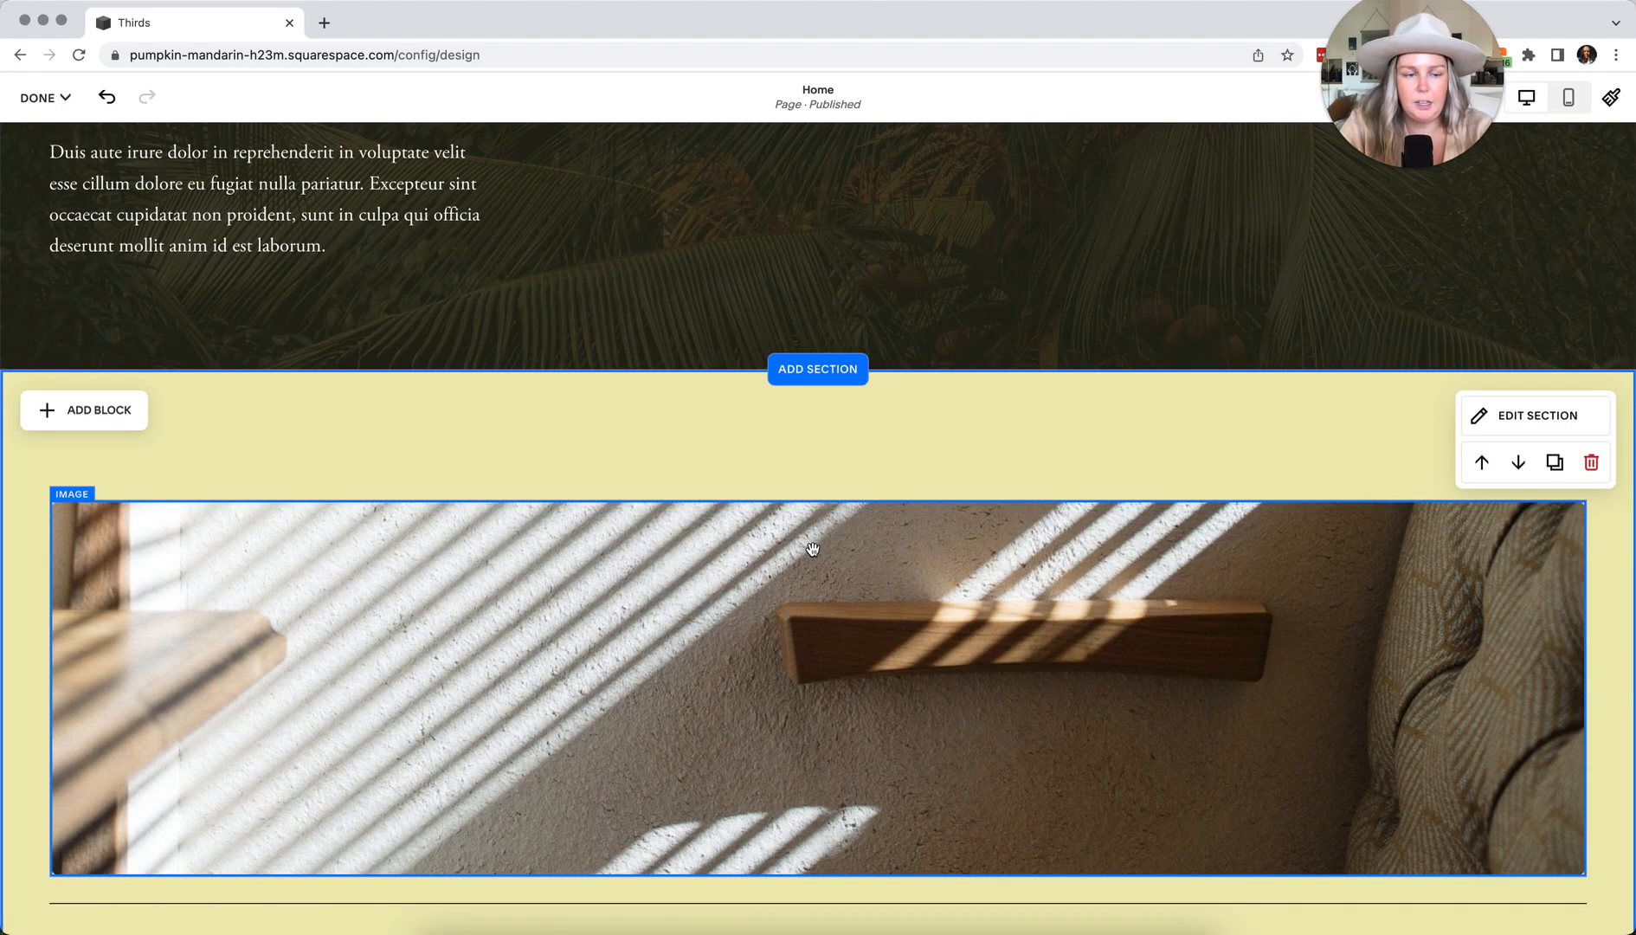
{"action": "scroll", "coordinate": [812, 549], "scroll_direction": "down", "scroll_amount": 6}
{"action": "scroll", "coordinate": [812, 549], "scroll_direction": "up", "scroll_amount": 14}
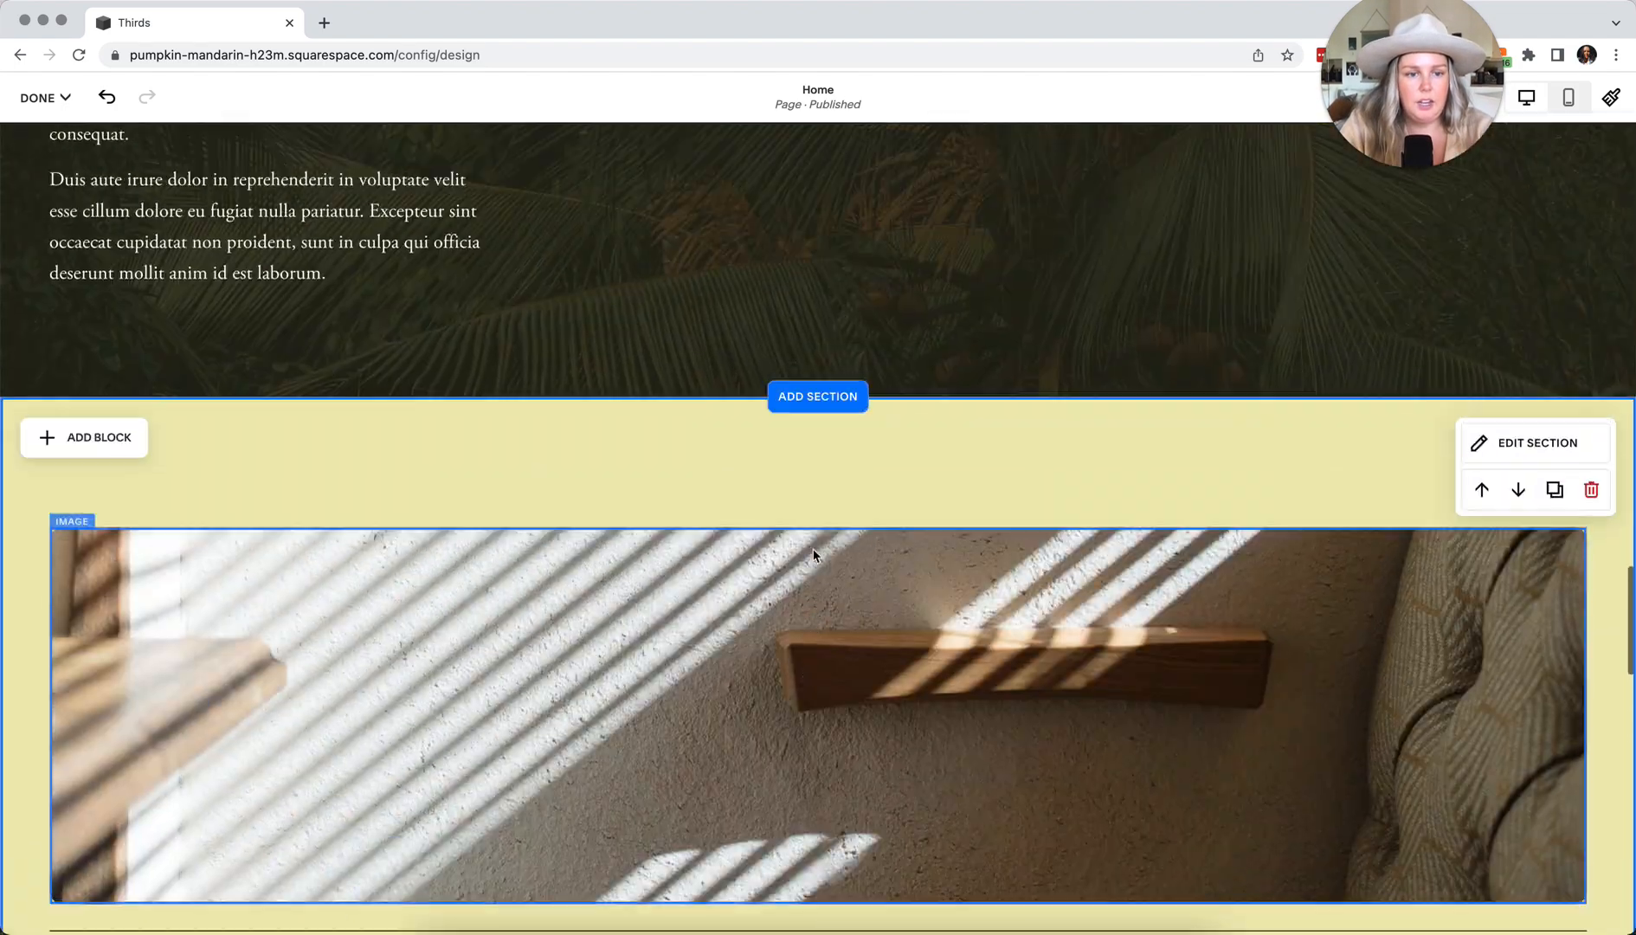
{"action": "scroll", "coordinate": [812, 549], "scroll_direction": "up", "scroll_amount": 10}
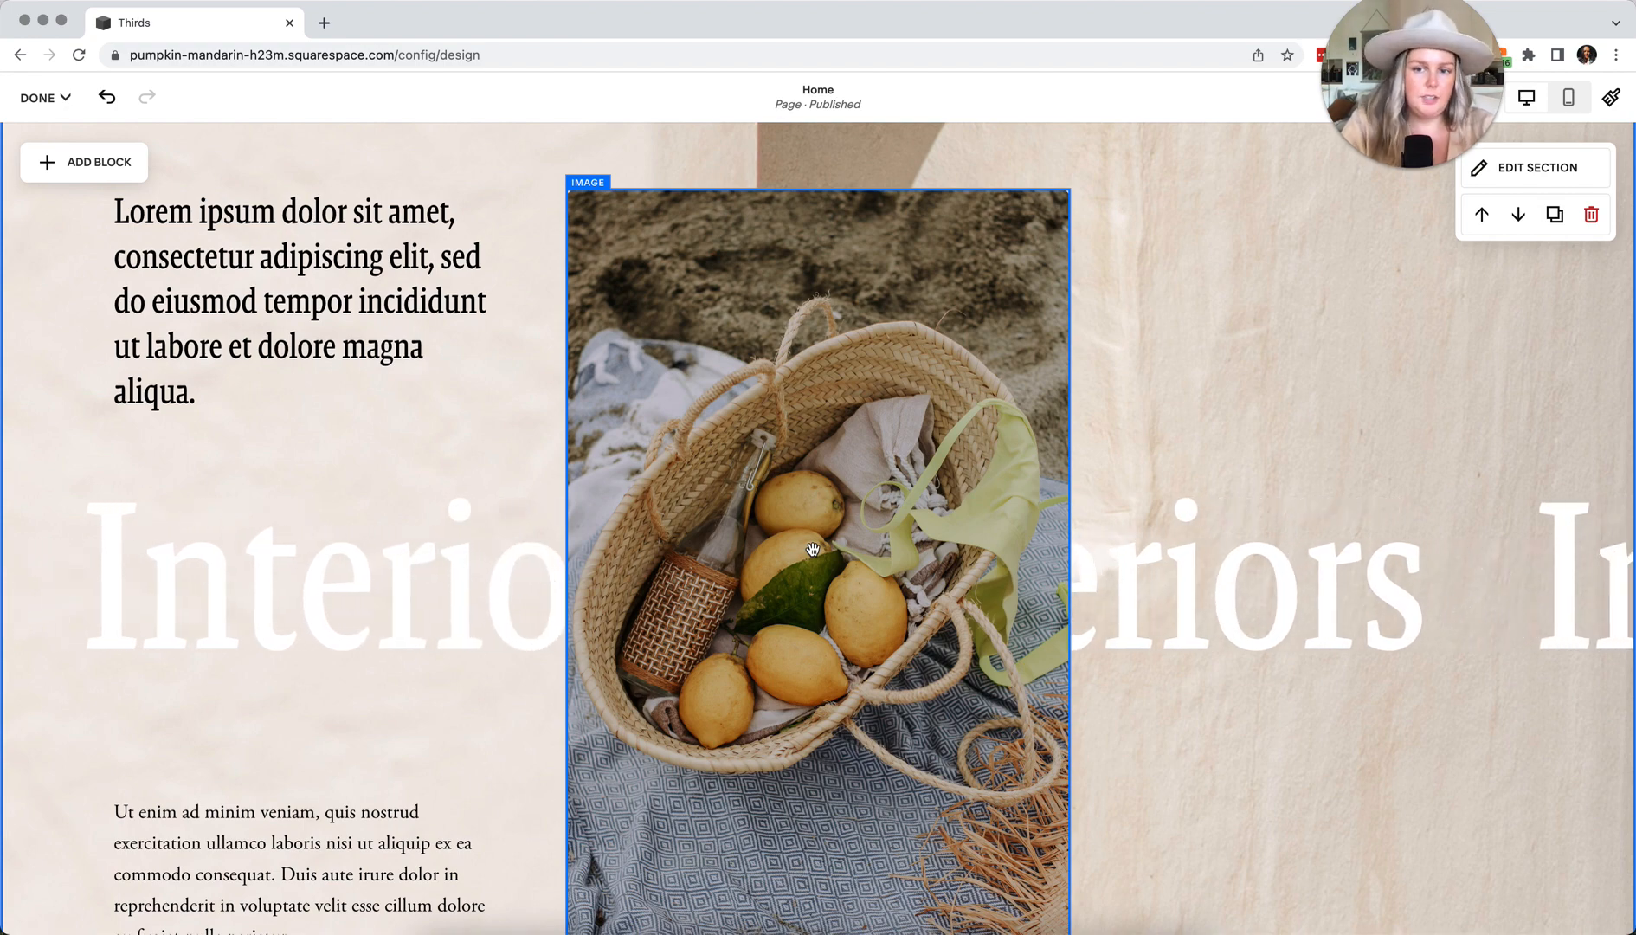
{"action": "left_click", "coordinate": [1387, 435]}
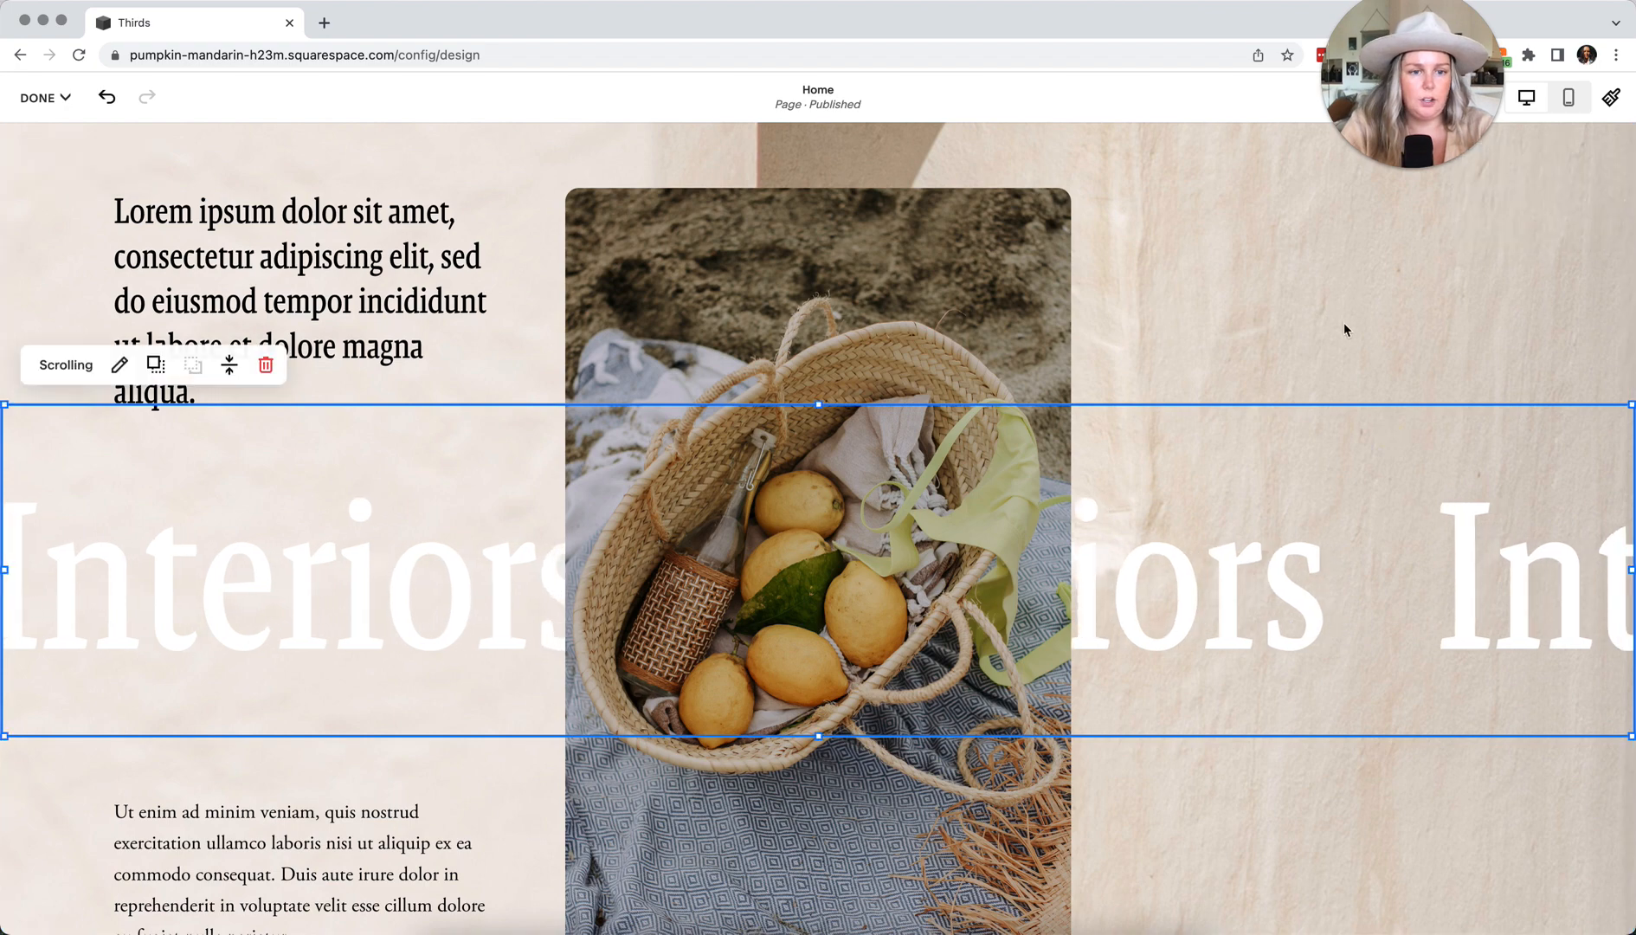
{"action": "left_click", "coordinate": [1338, 311]}
{"action": "scroll", "coordinate": [1339, 310], "scroll_direction": "down", "scroll_amount": 1}
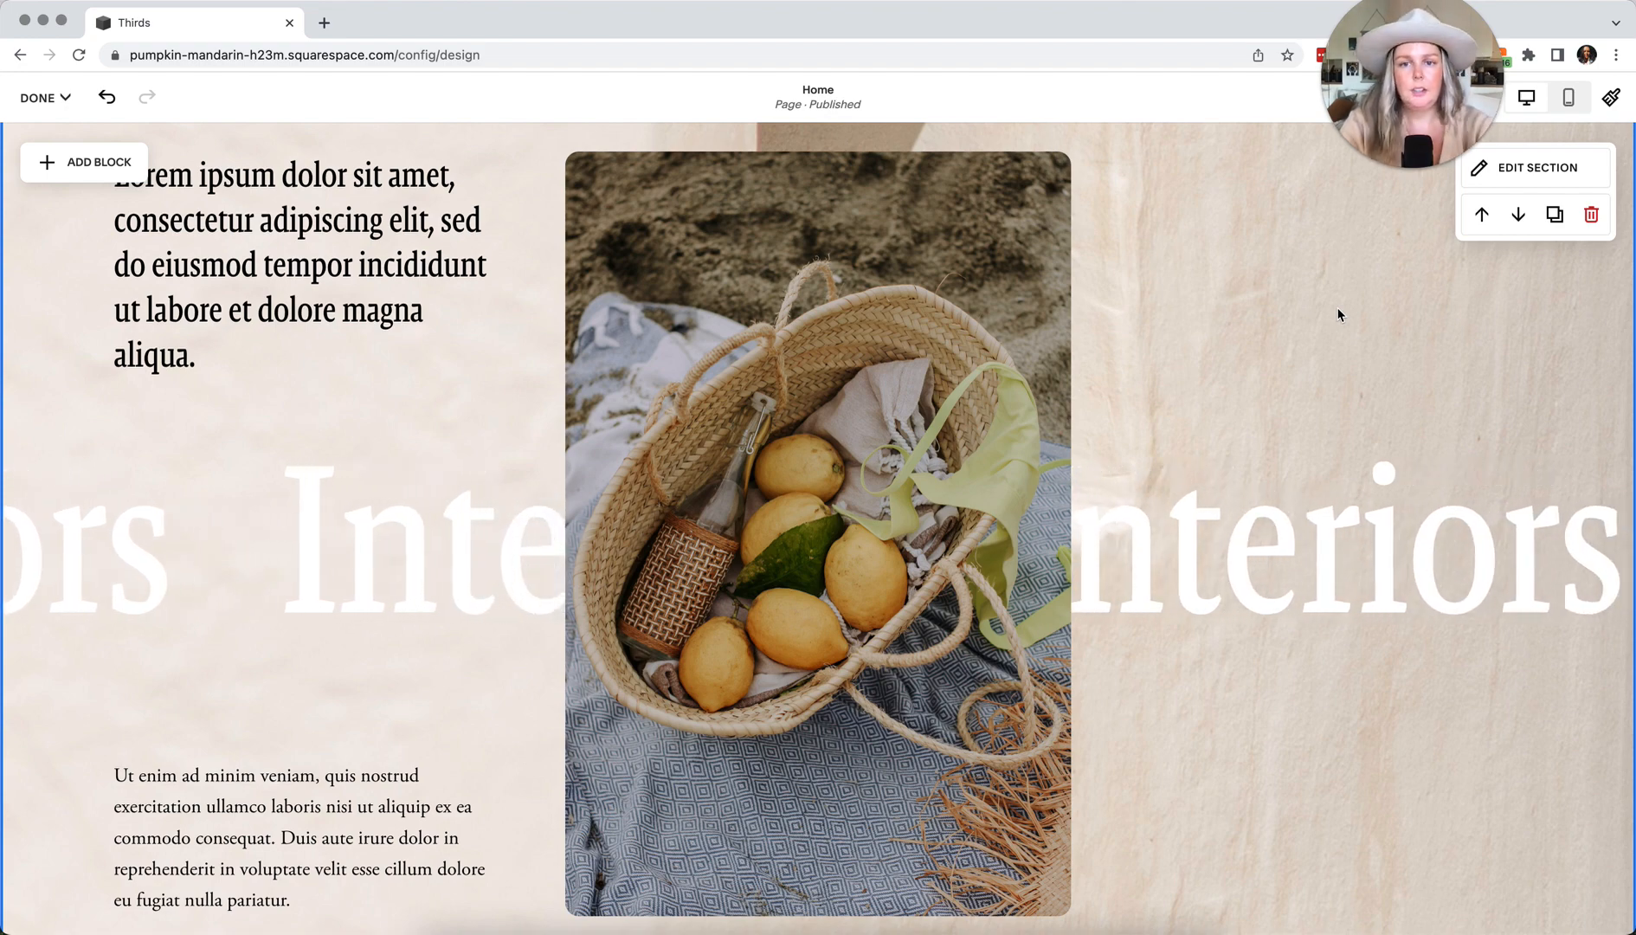
{"action": "scroll", "coordinate": [1336, 306], "scroll_direction": "up", "scroll_amount": 3}
{"action": "scroll", "coordinate": [1337, 314], "scroll_direction": "up", "scroll_amount": 10}
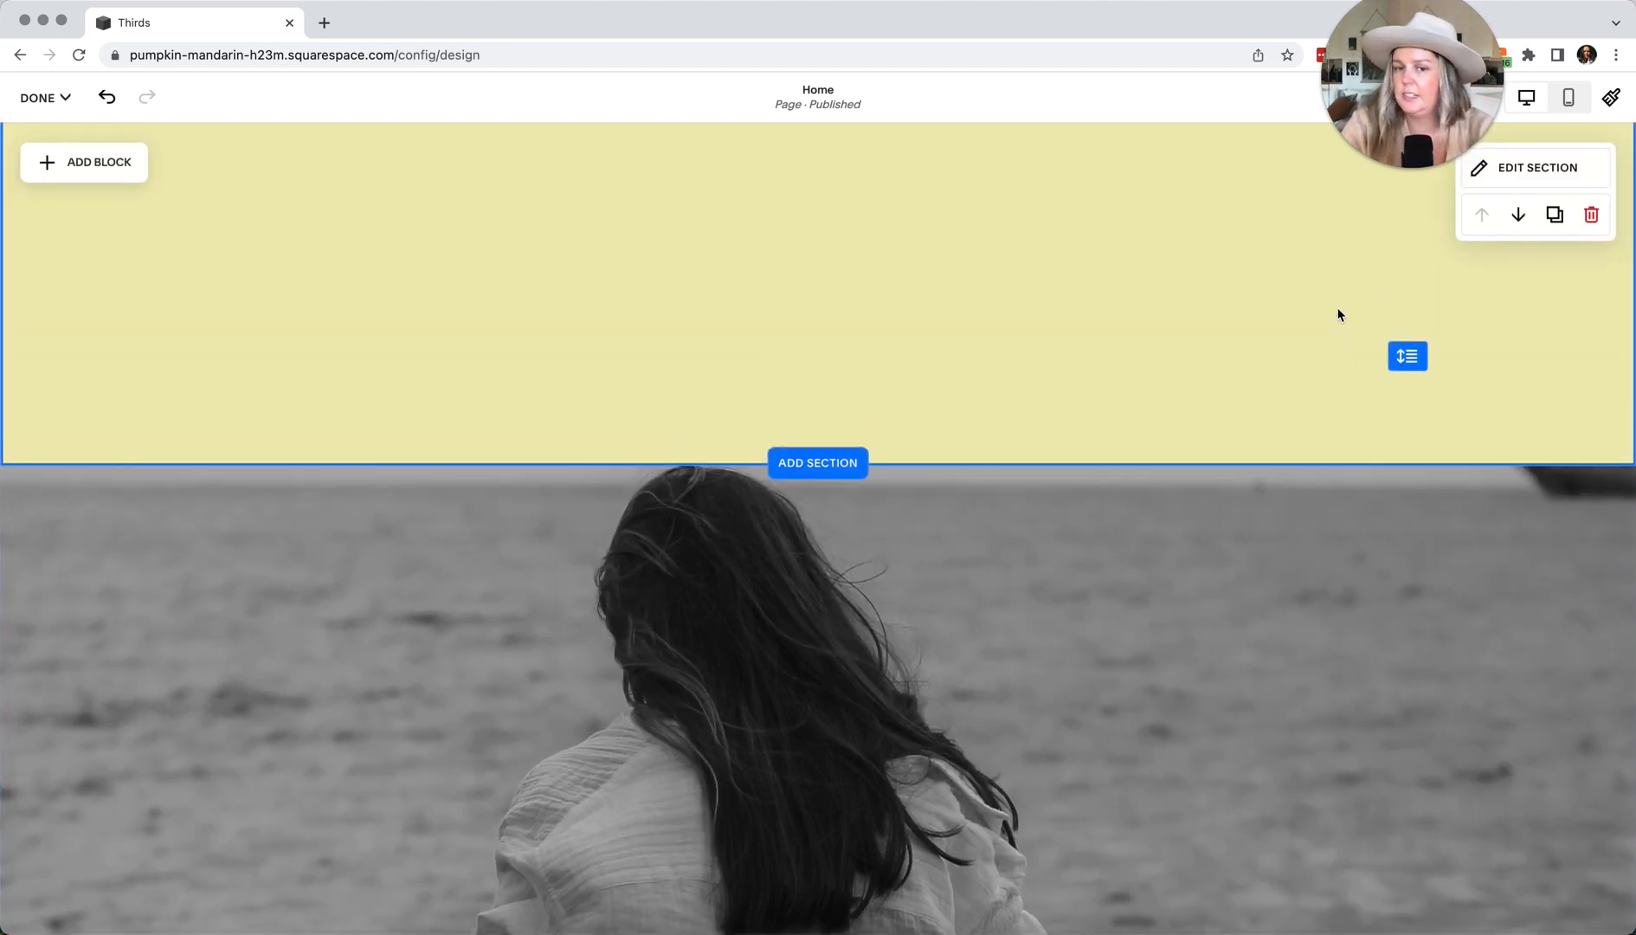
{"action": "scroll", "coordinate": [1338, 314], "scroll_direction": "up", "scroll_amount": 2}
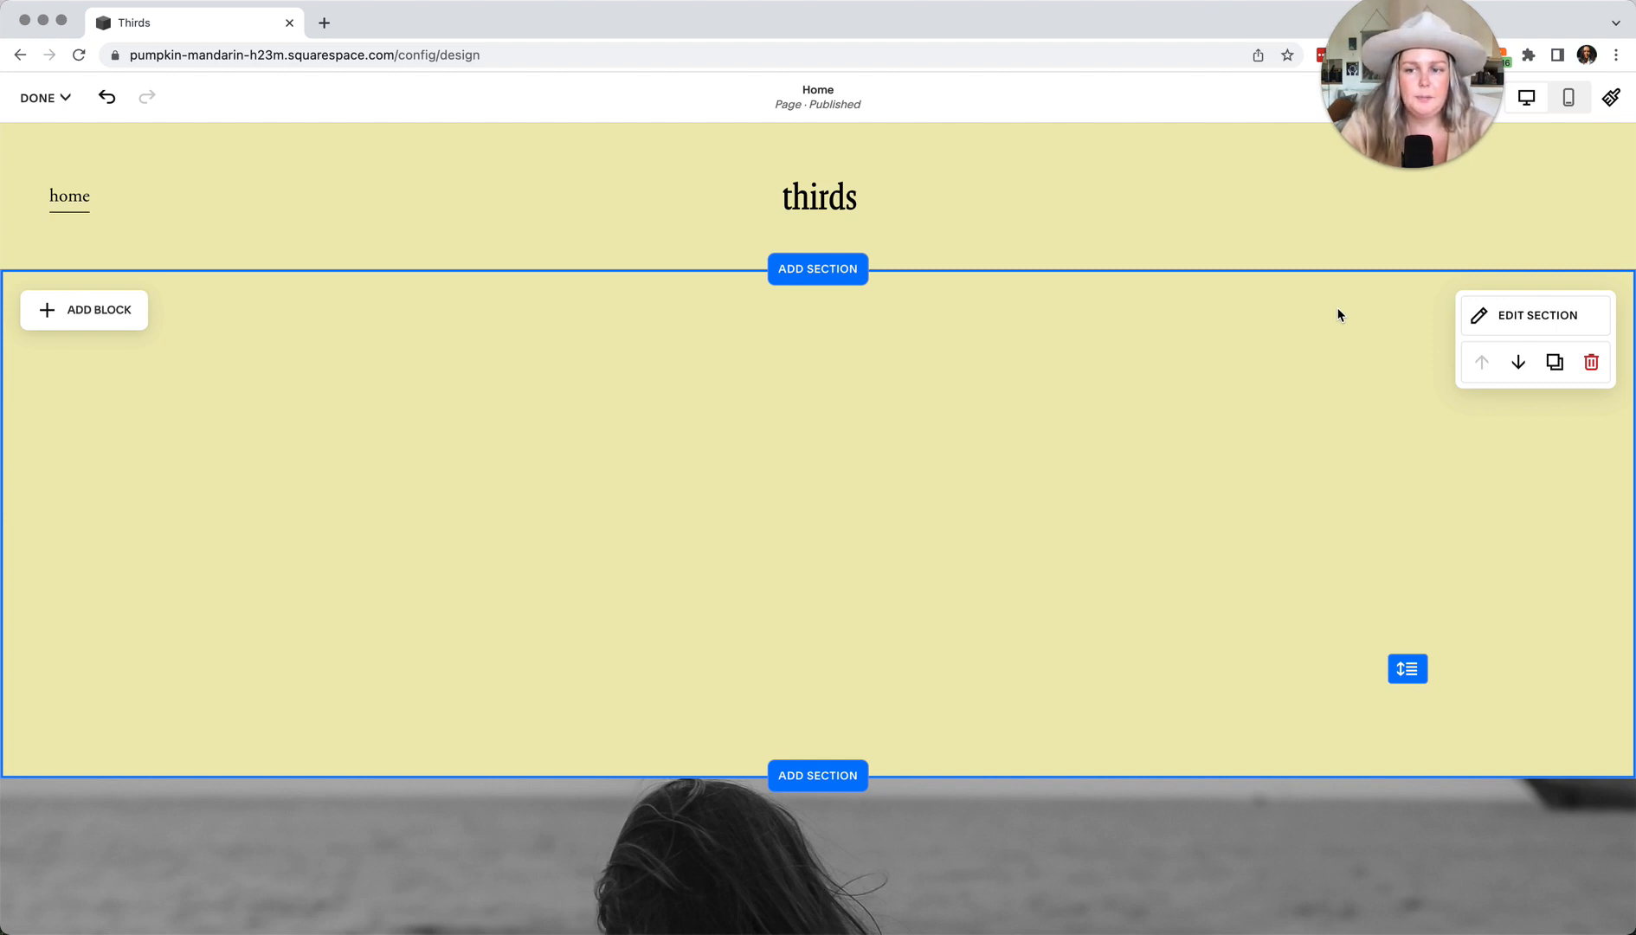
Switch the Home page editor to the mobile view
{"action": "mouse_move", "coordinate": [1253, 164]}
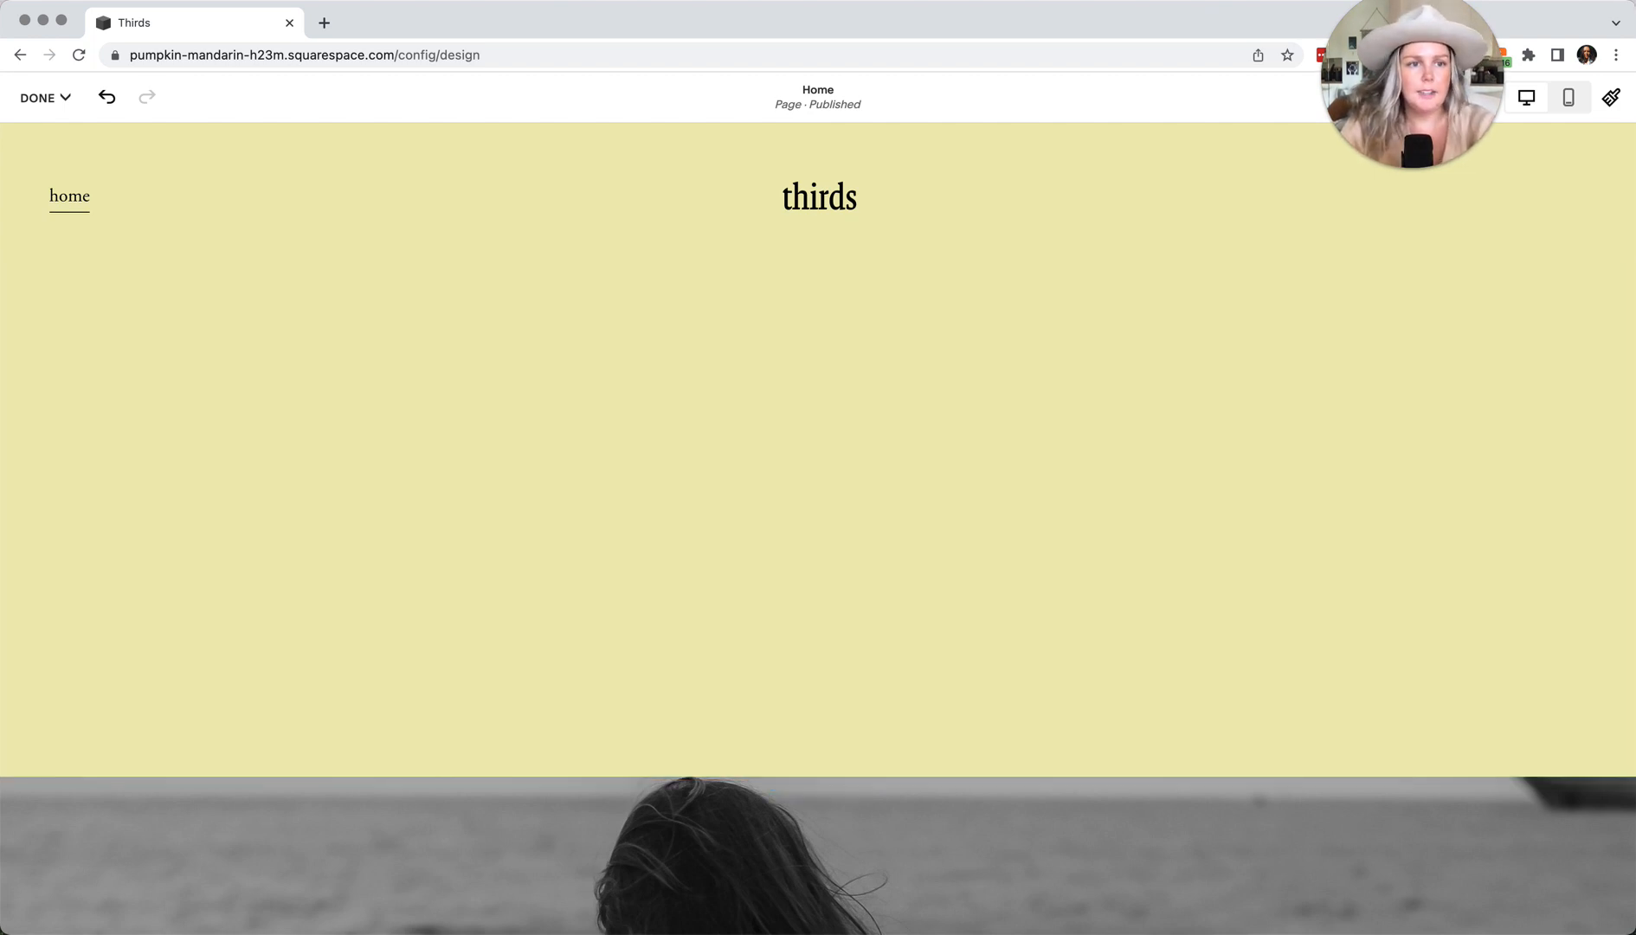
{"action": "left_click", "coordinate": [1568, 98]}
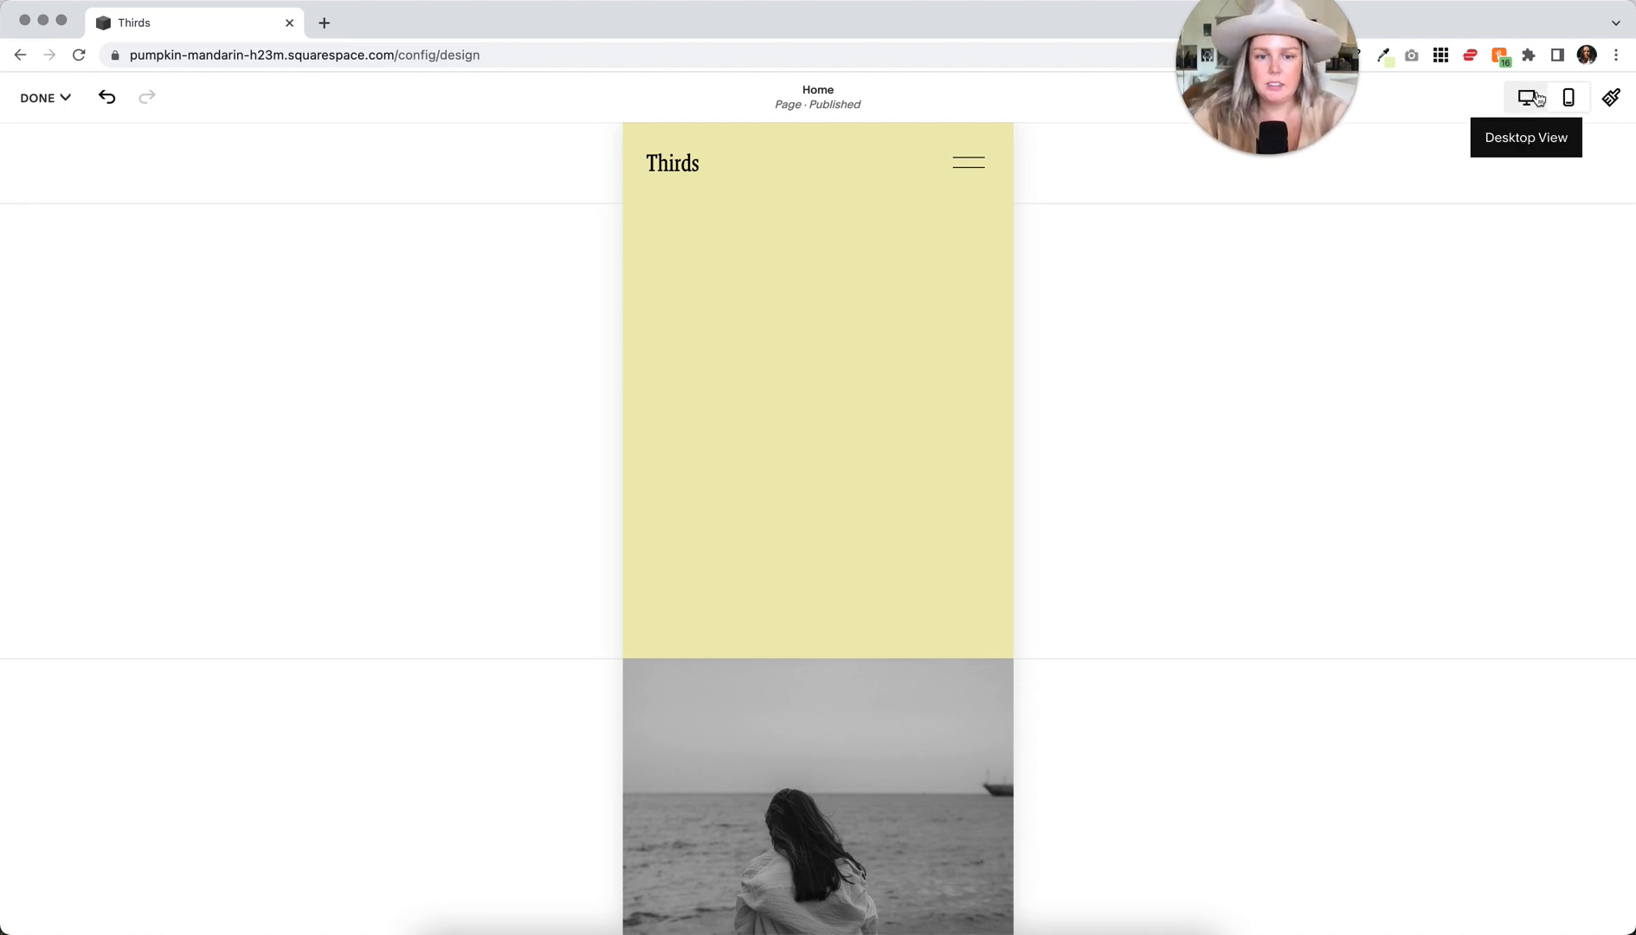
{"action": "mouse_move", "coordinate": [878, 417]}
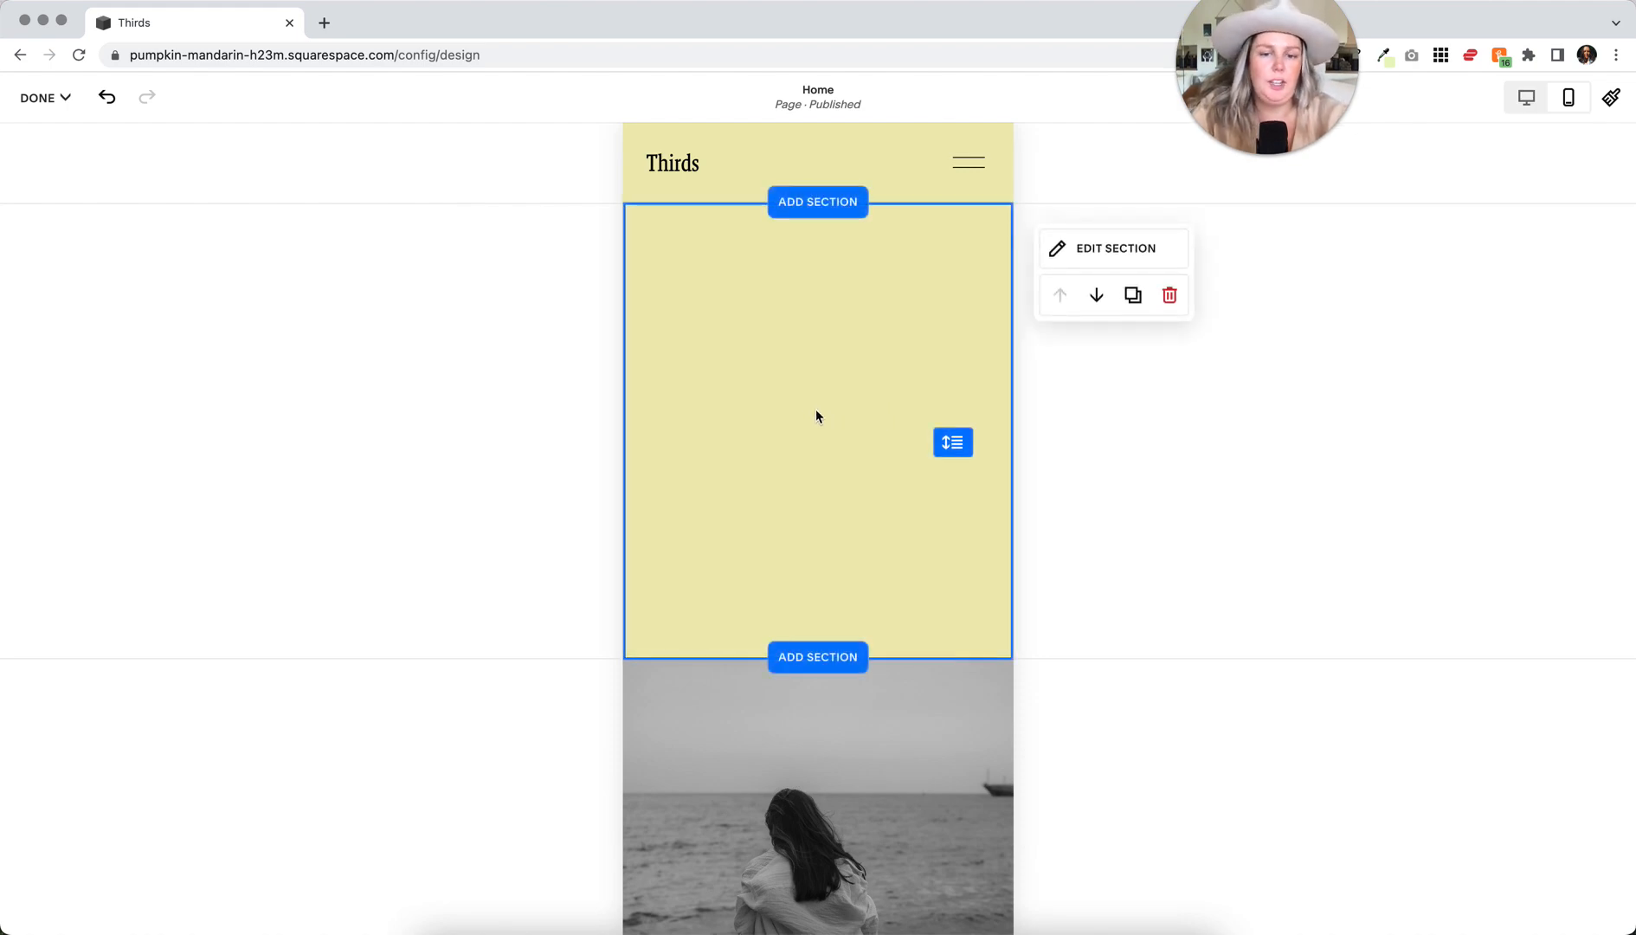
In the Interiors section's mobile layout, shift the lemon basket image down and extend its lower edge to overlap the scrolling Interiors text
{"action": "scroll", "coordinate": [816, 417], "scroll_direction": "down", "scroll_amount": 8}
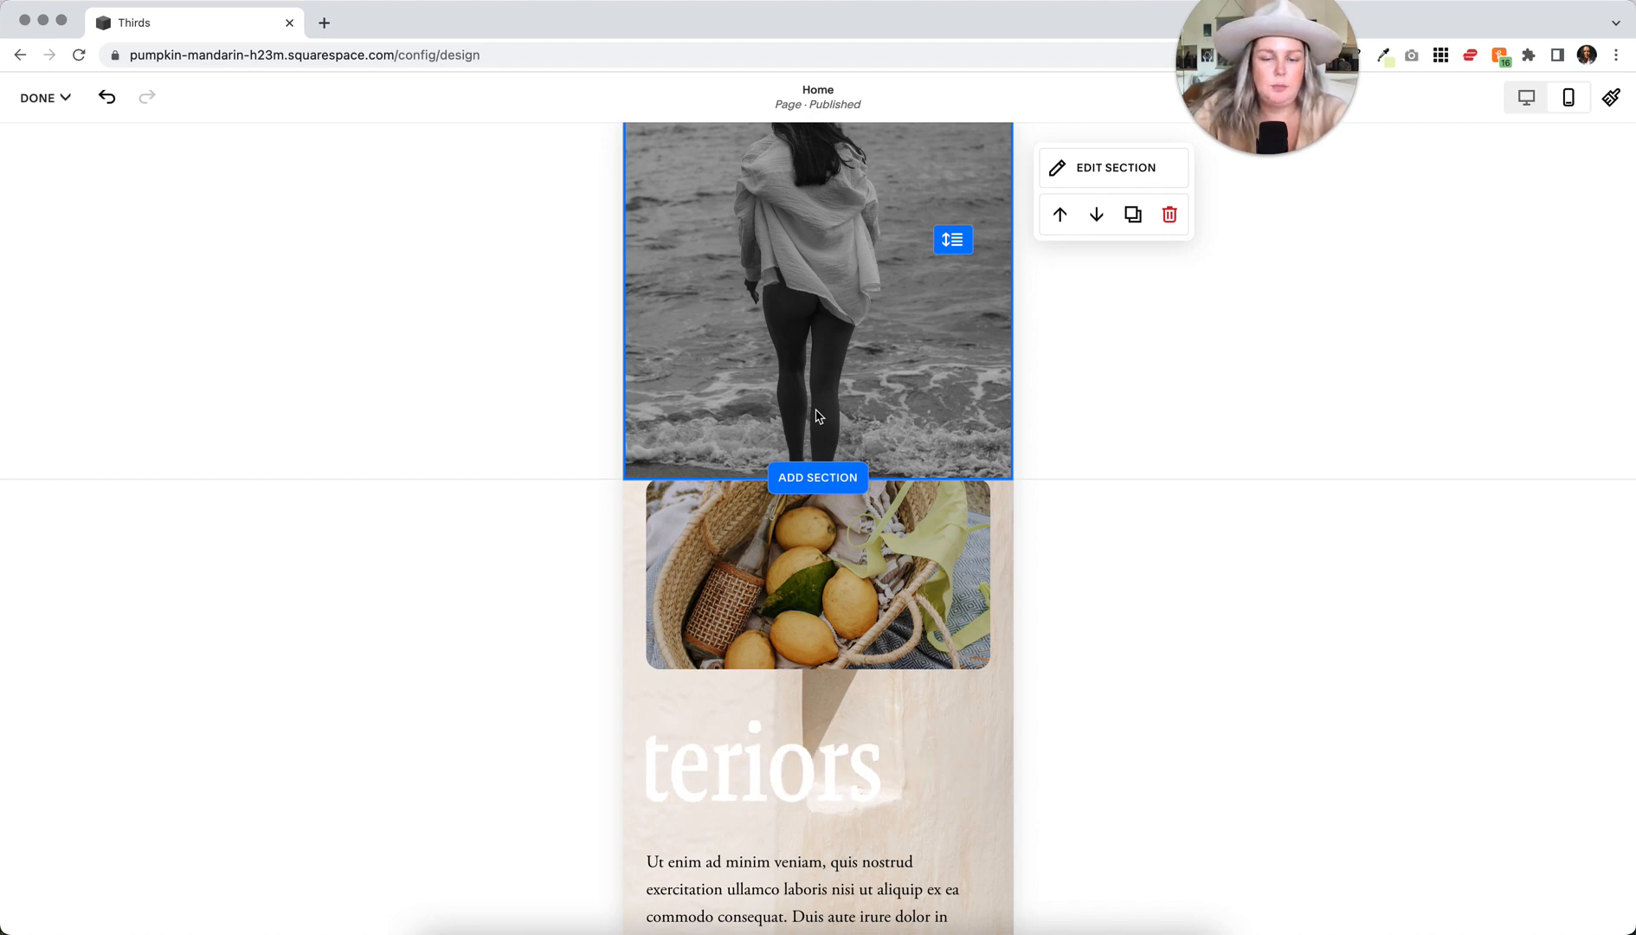
{"action": "scroll", "coordinate": [818, 416], "scroll_direction": "down", "scroll_amount": 3}
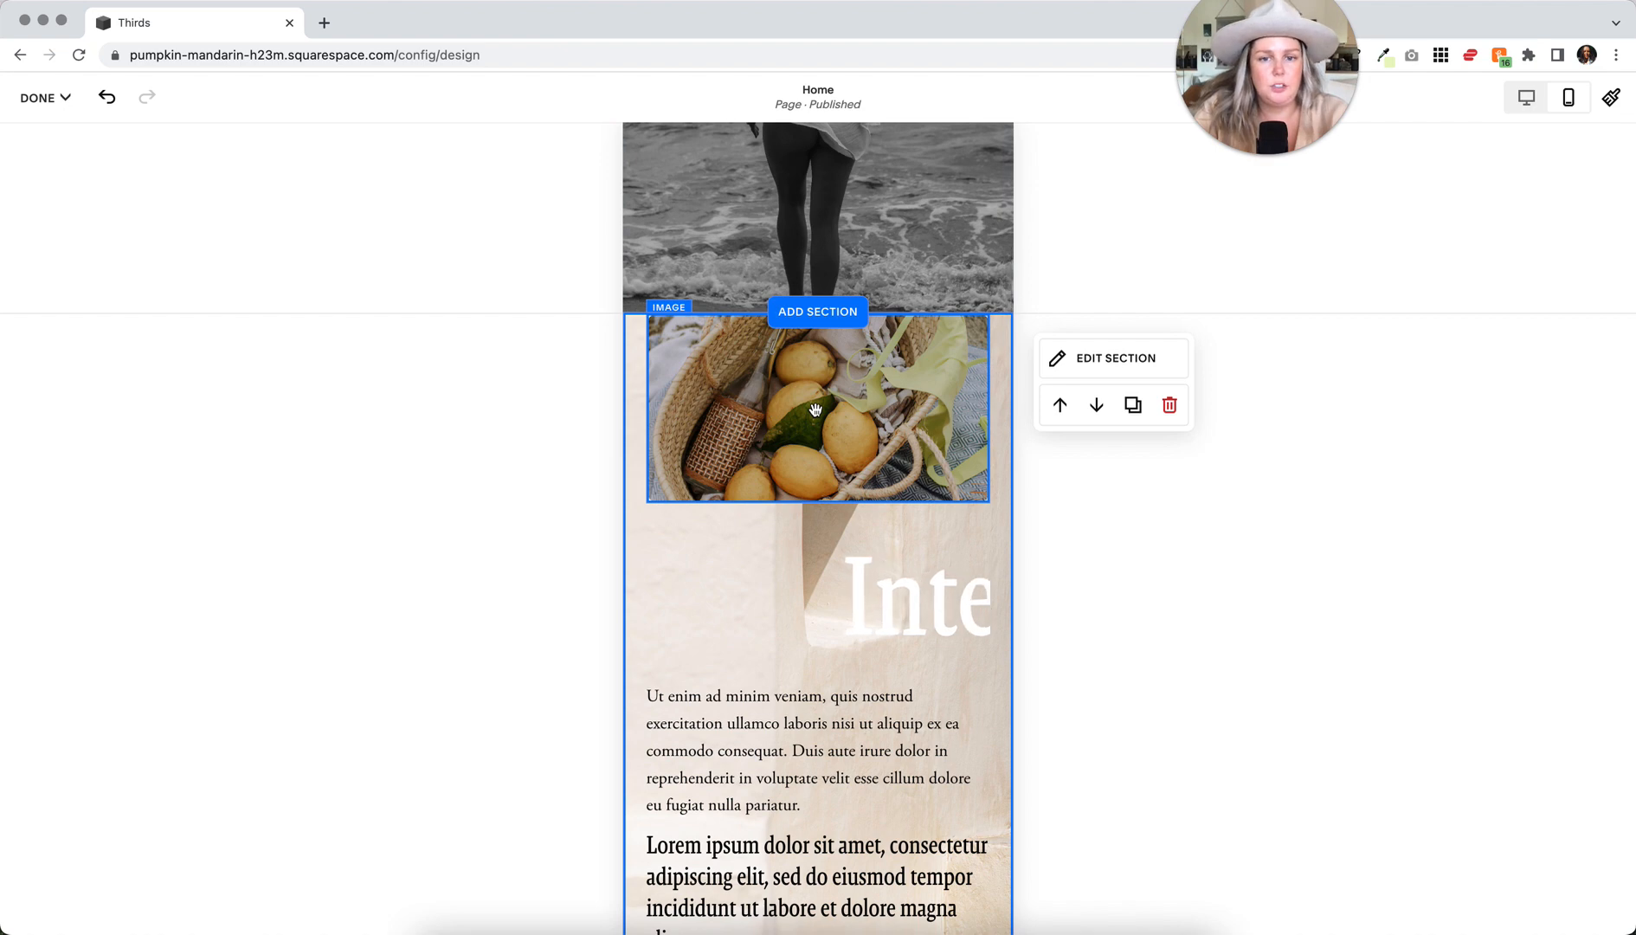
{"action": "left_click", "coordinate": [814, 410]}
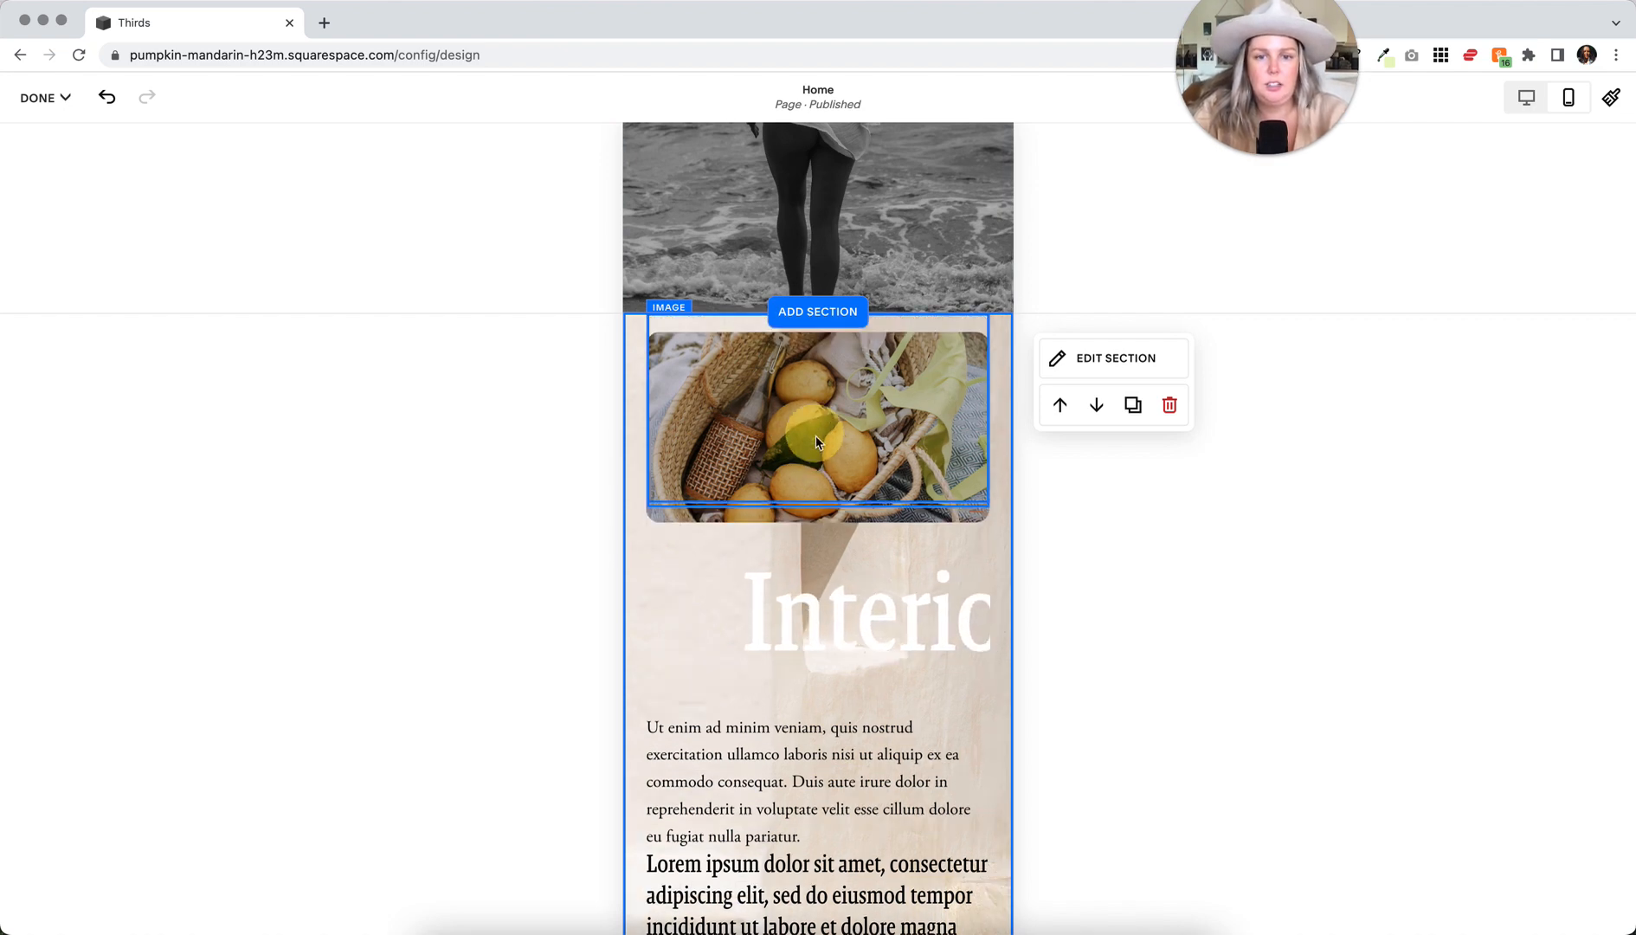
{"action": "left_click_drag", "start_coordinate": [813, 462], "coordinate": [811, 485]}
{"action": "left_click_drag", "start_coordinate": [818, 569], "coordinate": [811, 701]}
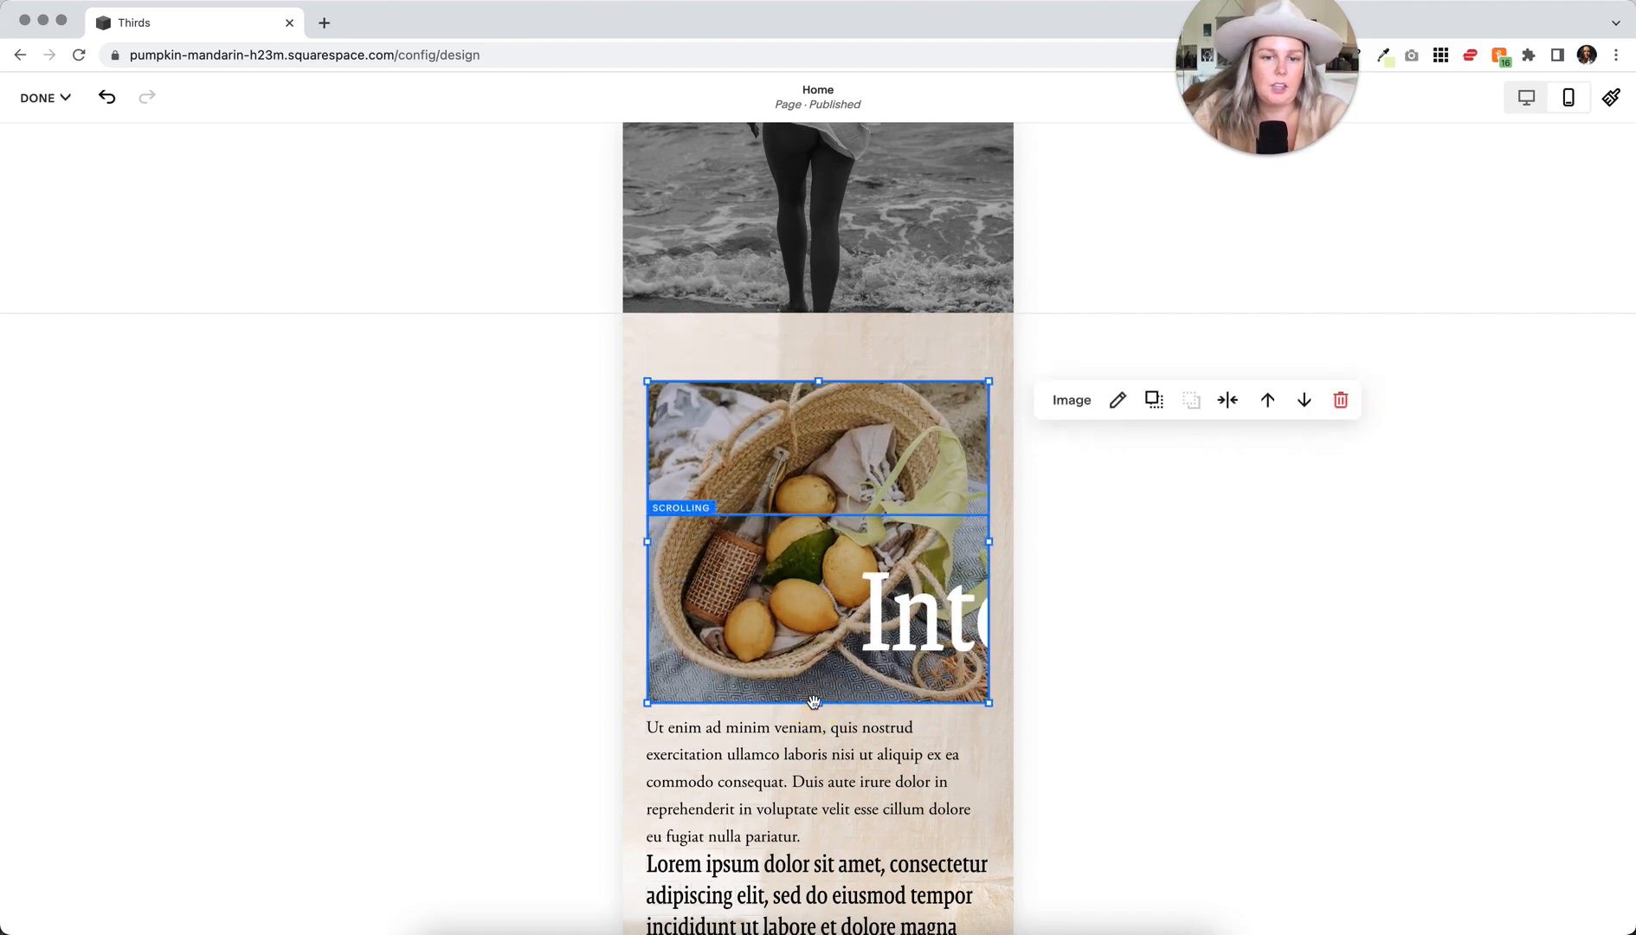
{"action": "left_click", "coordinate": [1053, 526]}
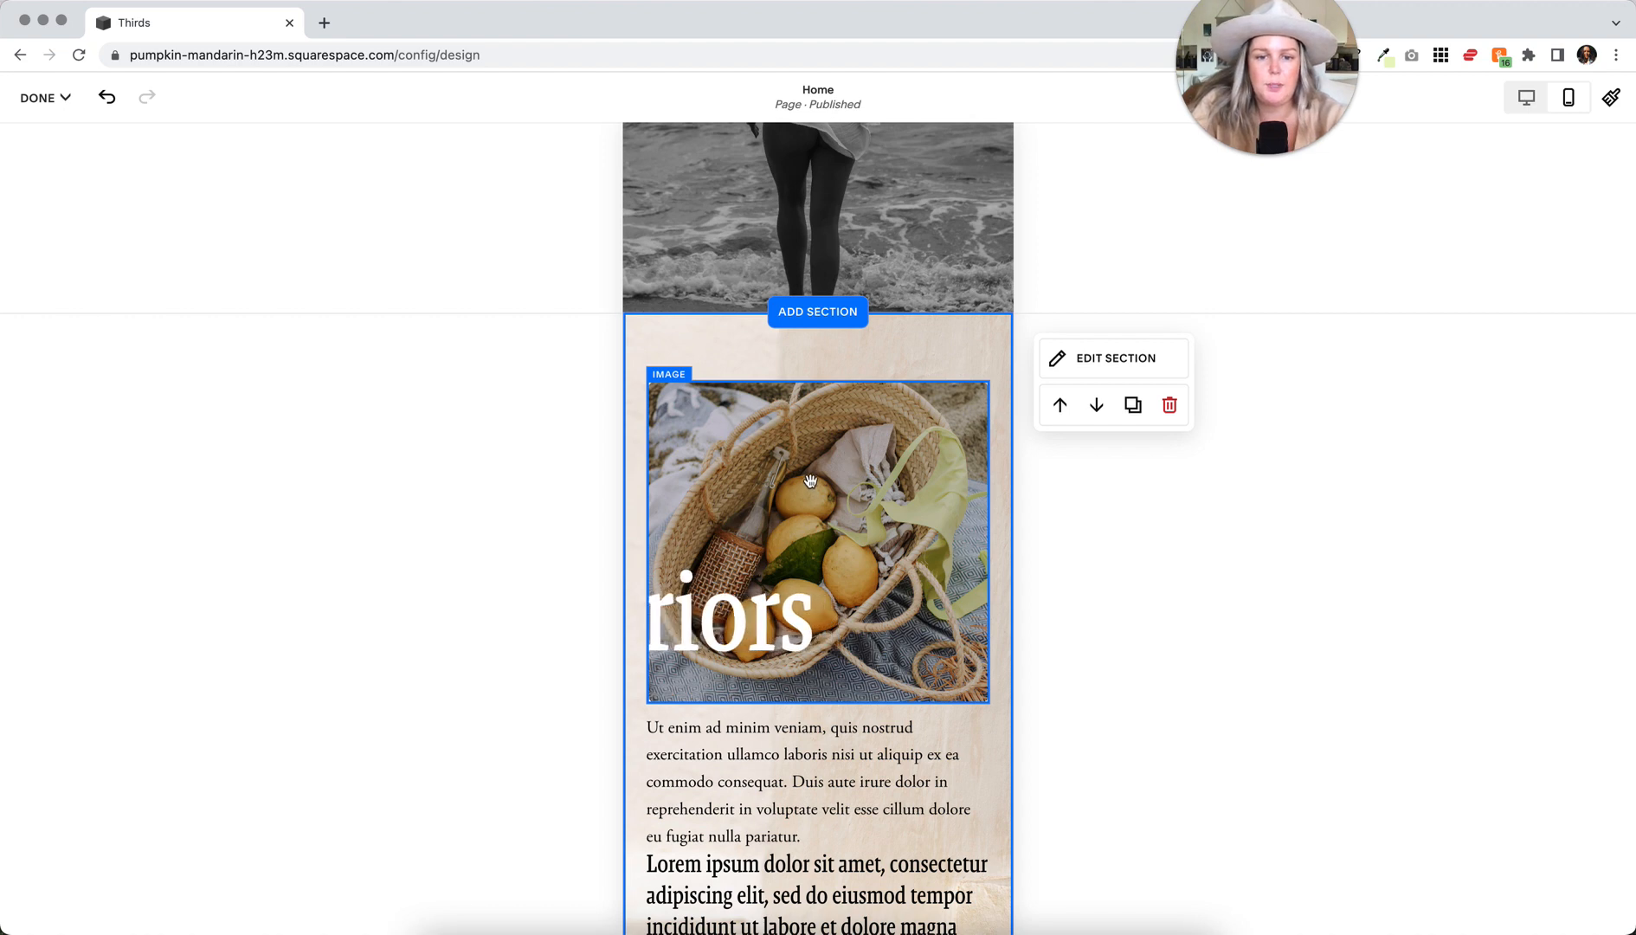
Review the mobile layout of the page's sections from the header down to the Write Here section
{"action": "scroll", "coordinate": [812, 487], "scroll_direction": "up", "scroll_amount": 3}
{"action": "scroll", "coordinate": [812, 487], "scroll_direction": "up", "scroll_amount": 8}
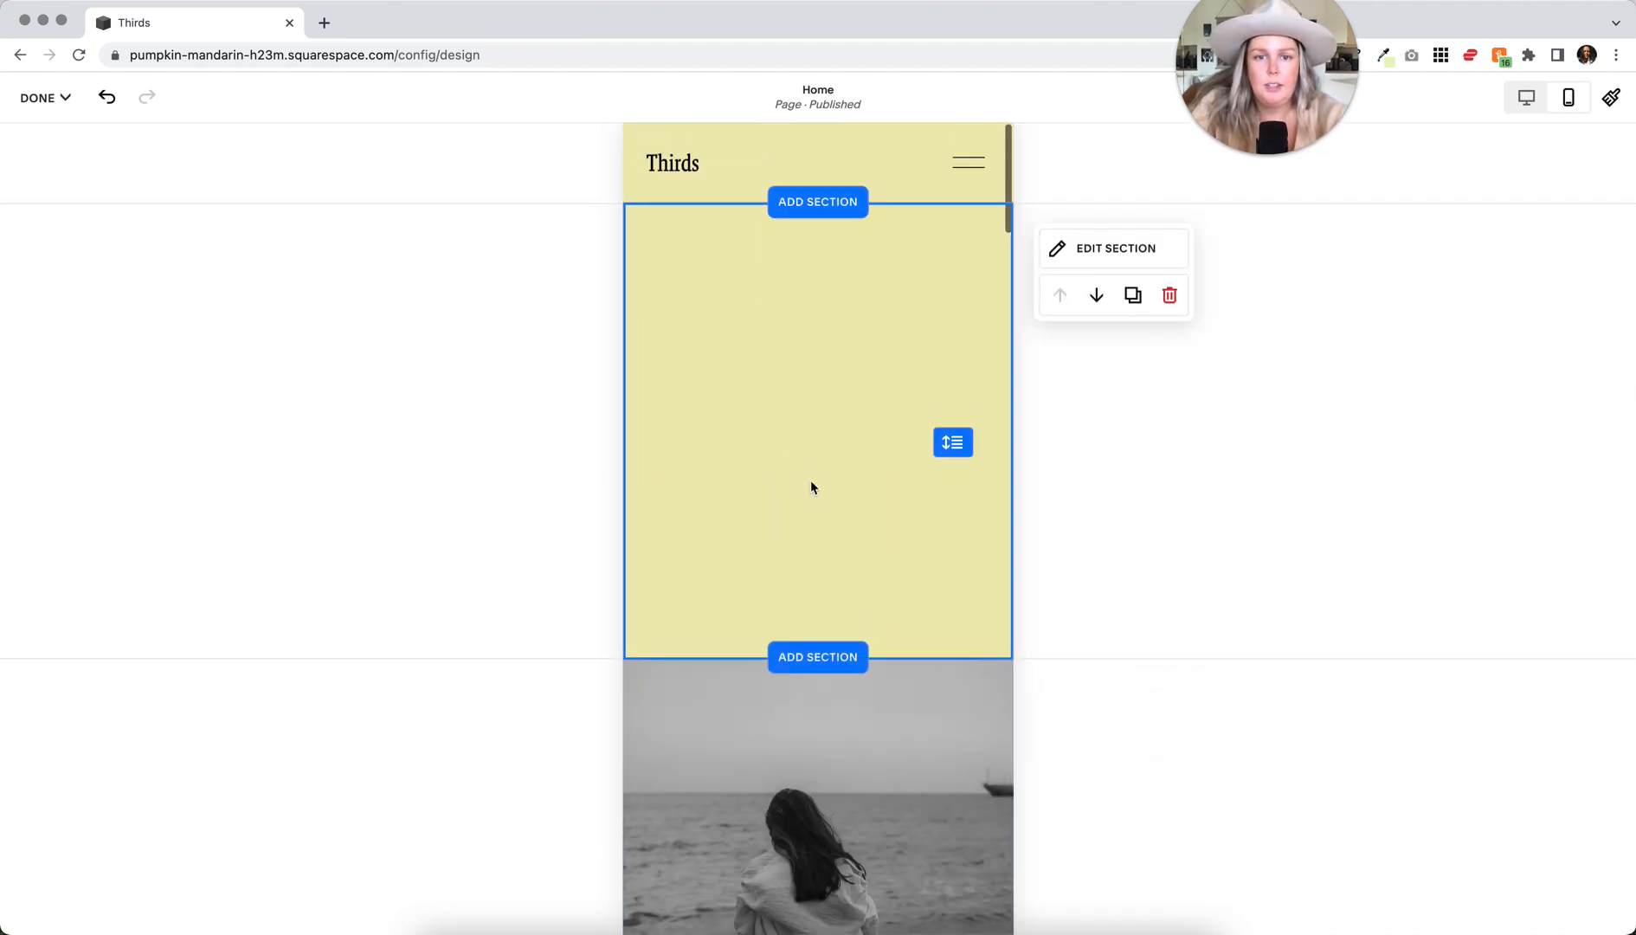
{"action": "scroll", "coordinate": [812, 488], "scroll_direction": "down", "scroll_amount": 8}
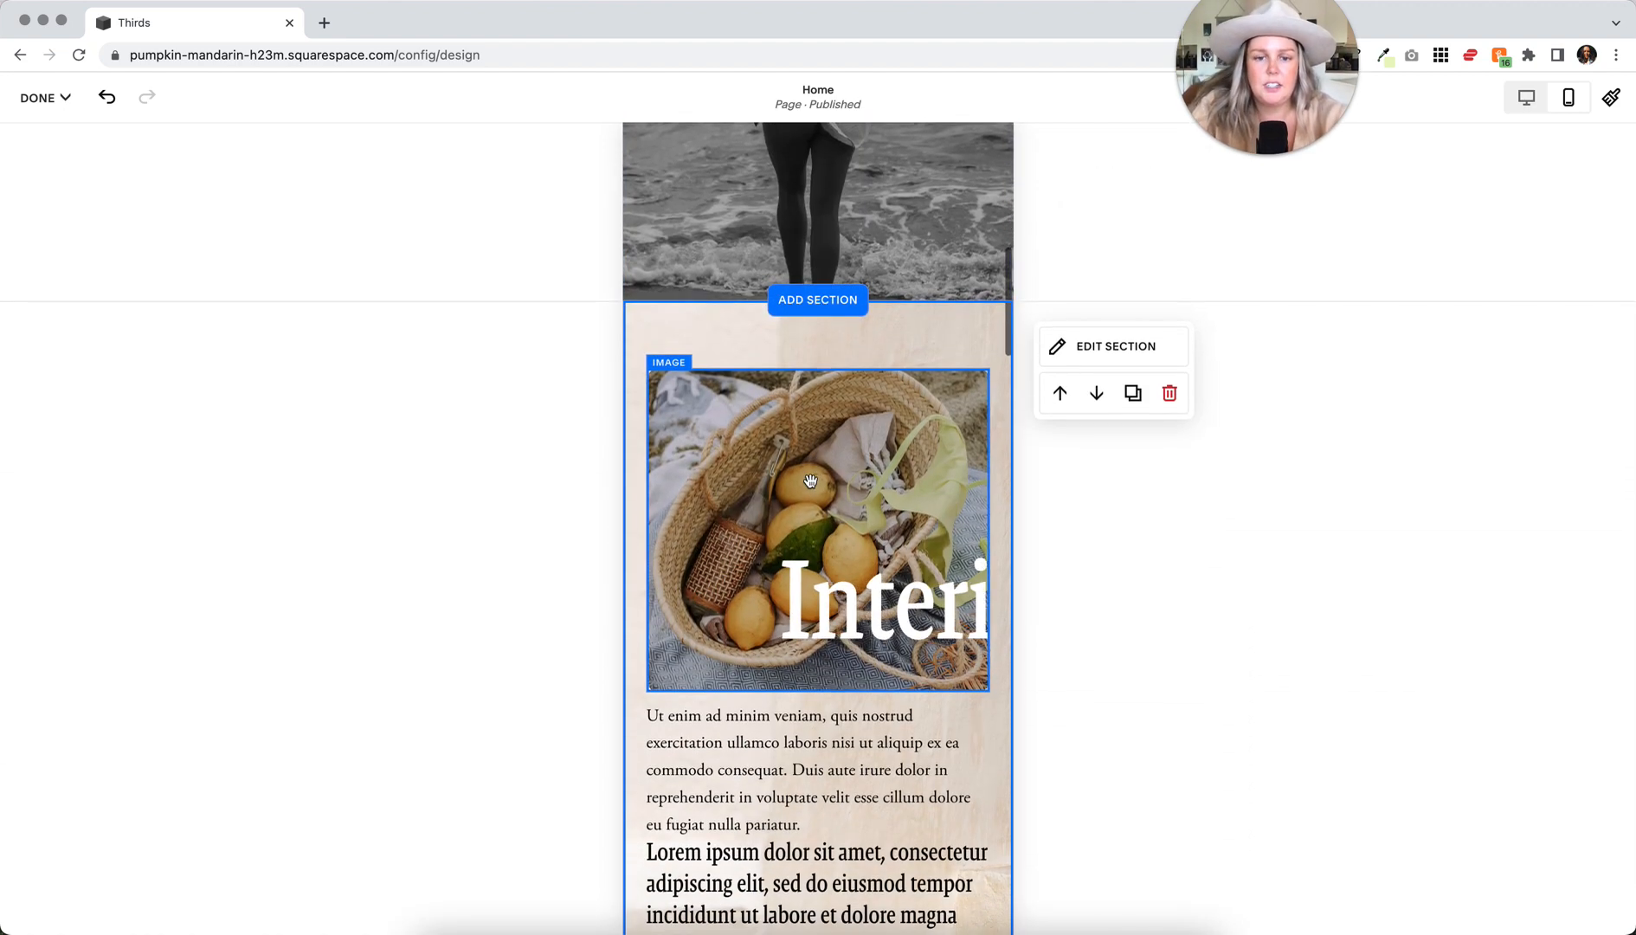
{"action": "scroll", "coordinate": [810, 481], "scroll_direction": "down", "scroll_amount": 3}
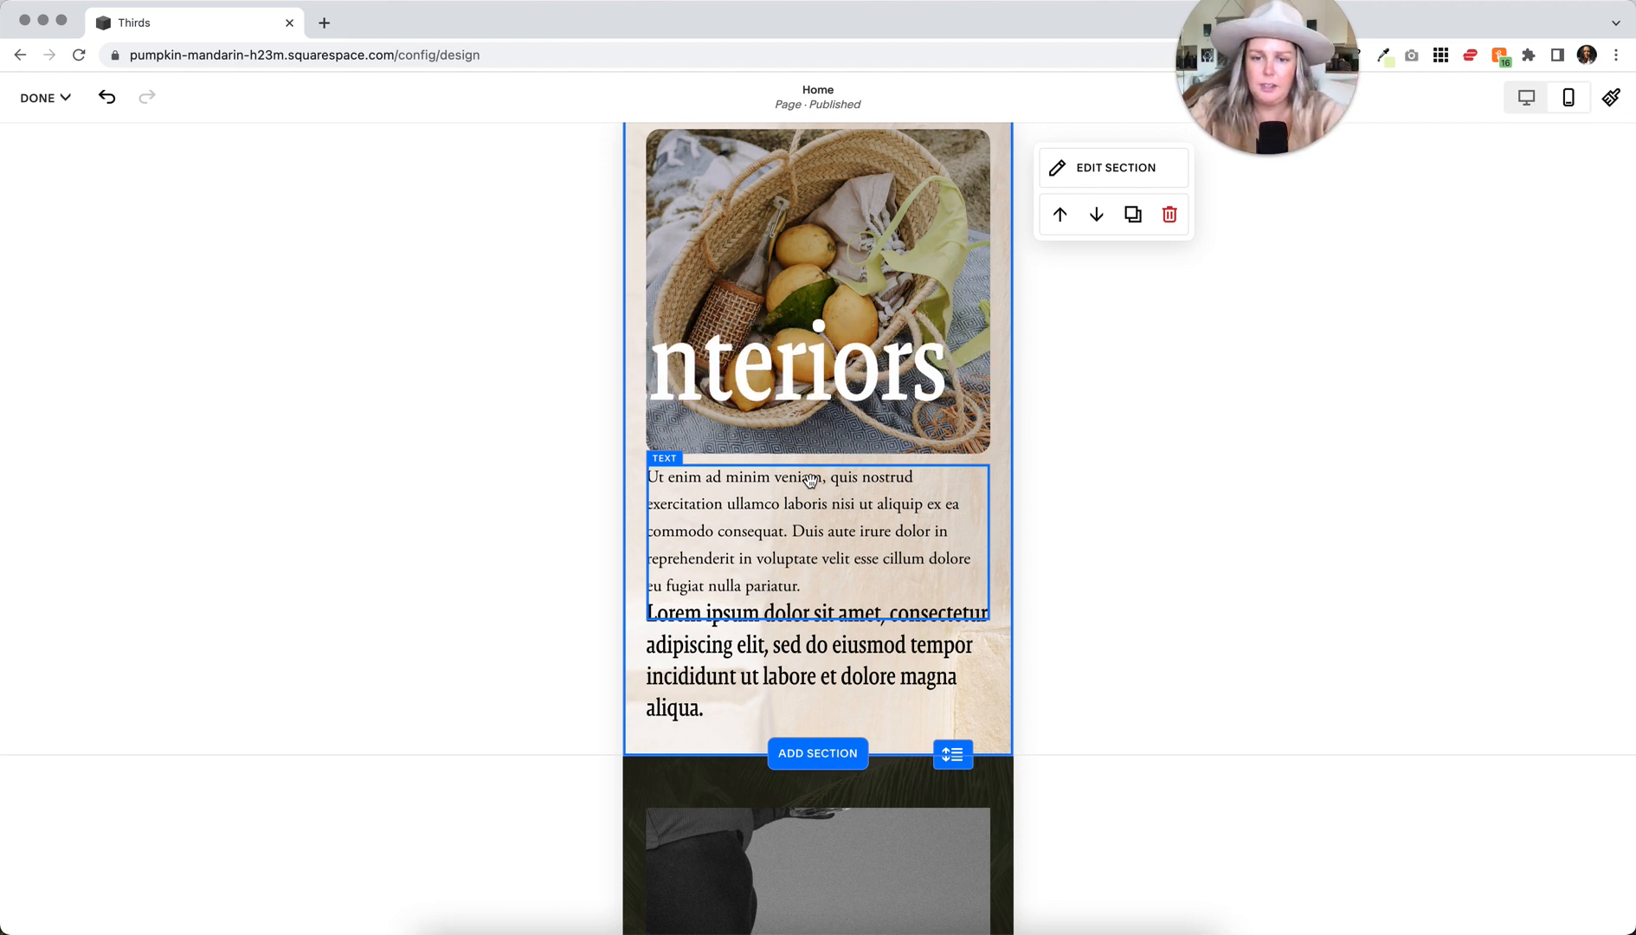
{"action": "scroll", "coordinate": [809, 480], "scroll_direction": "down", "scroll_amount": 8}
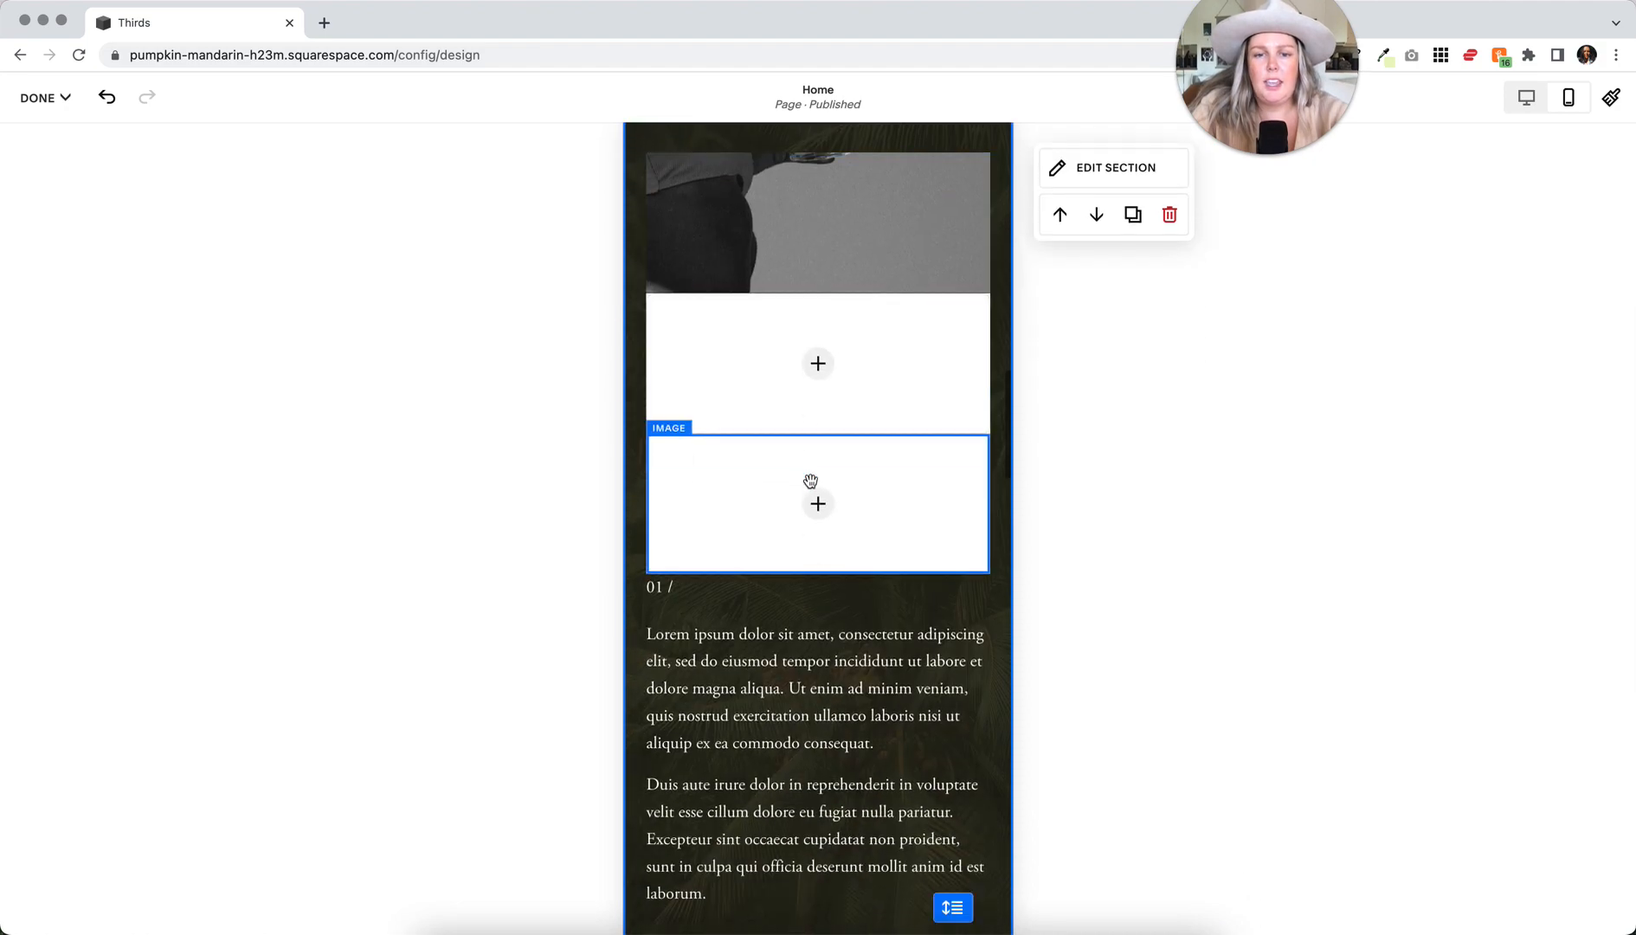
{"action": "scroll", "coordinate": [809, 481], "scroll_direction": "down", "scroll_amount": 5}
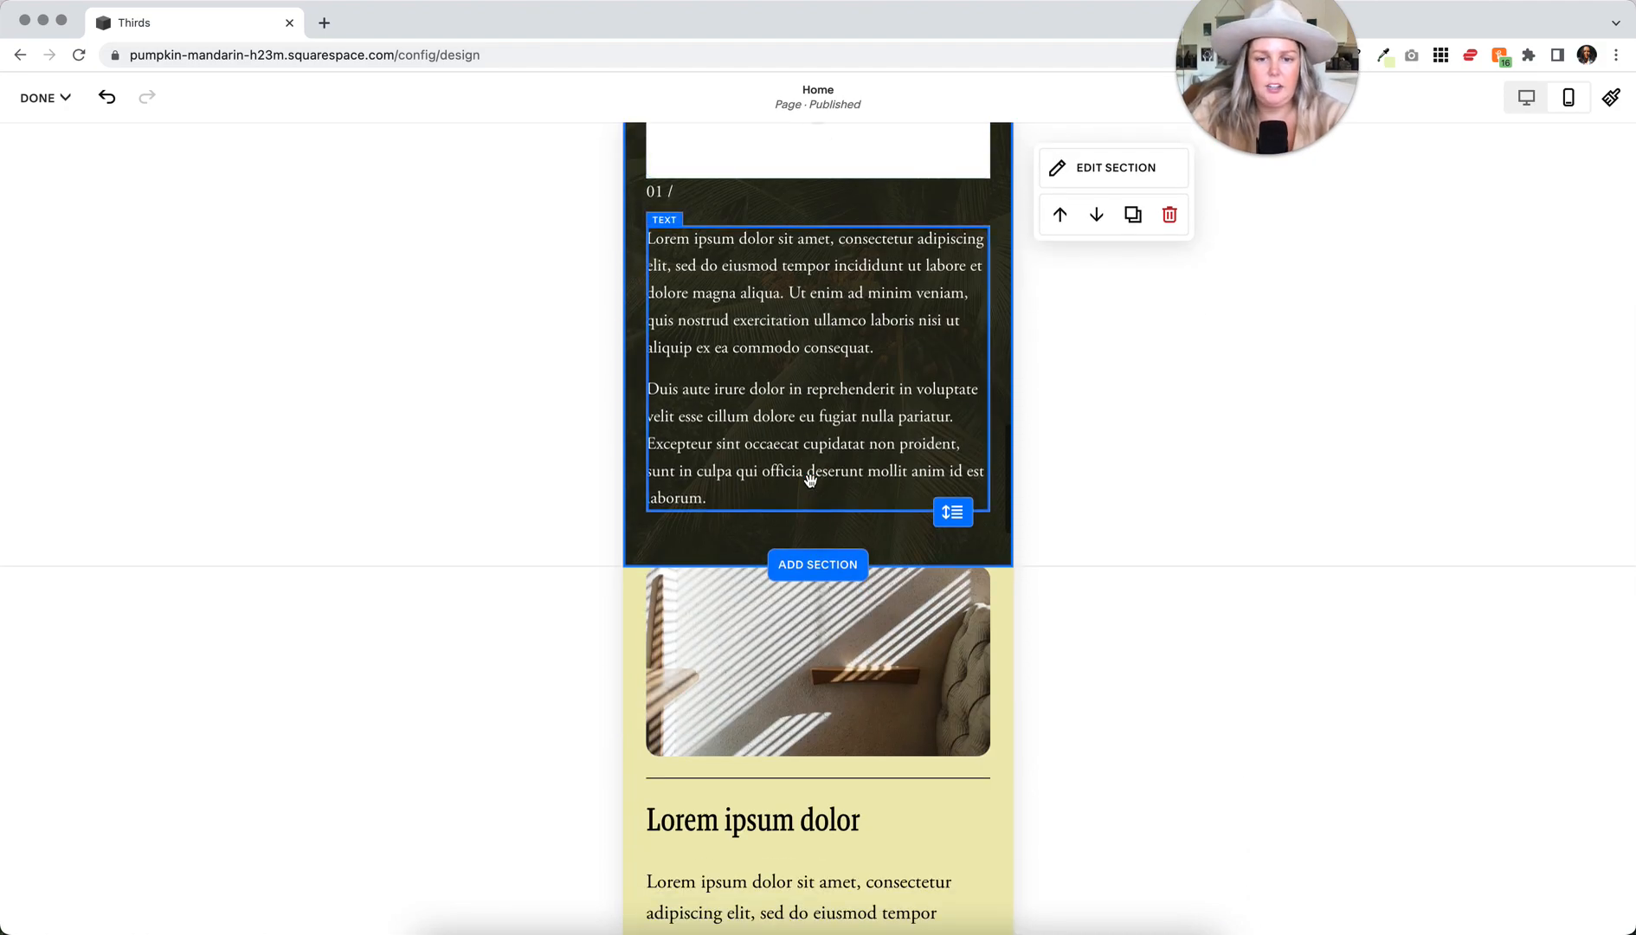
{"action": "scroll", "coordinate": [809, 480], "scroll_direction": "down", "scroll_amount": 7}
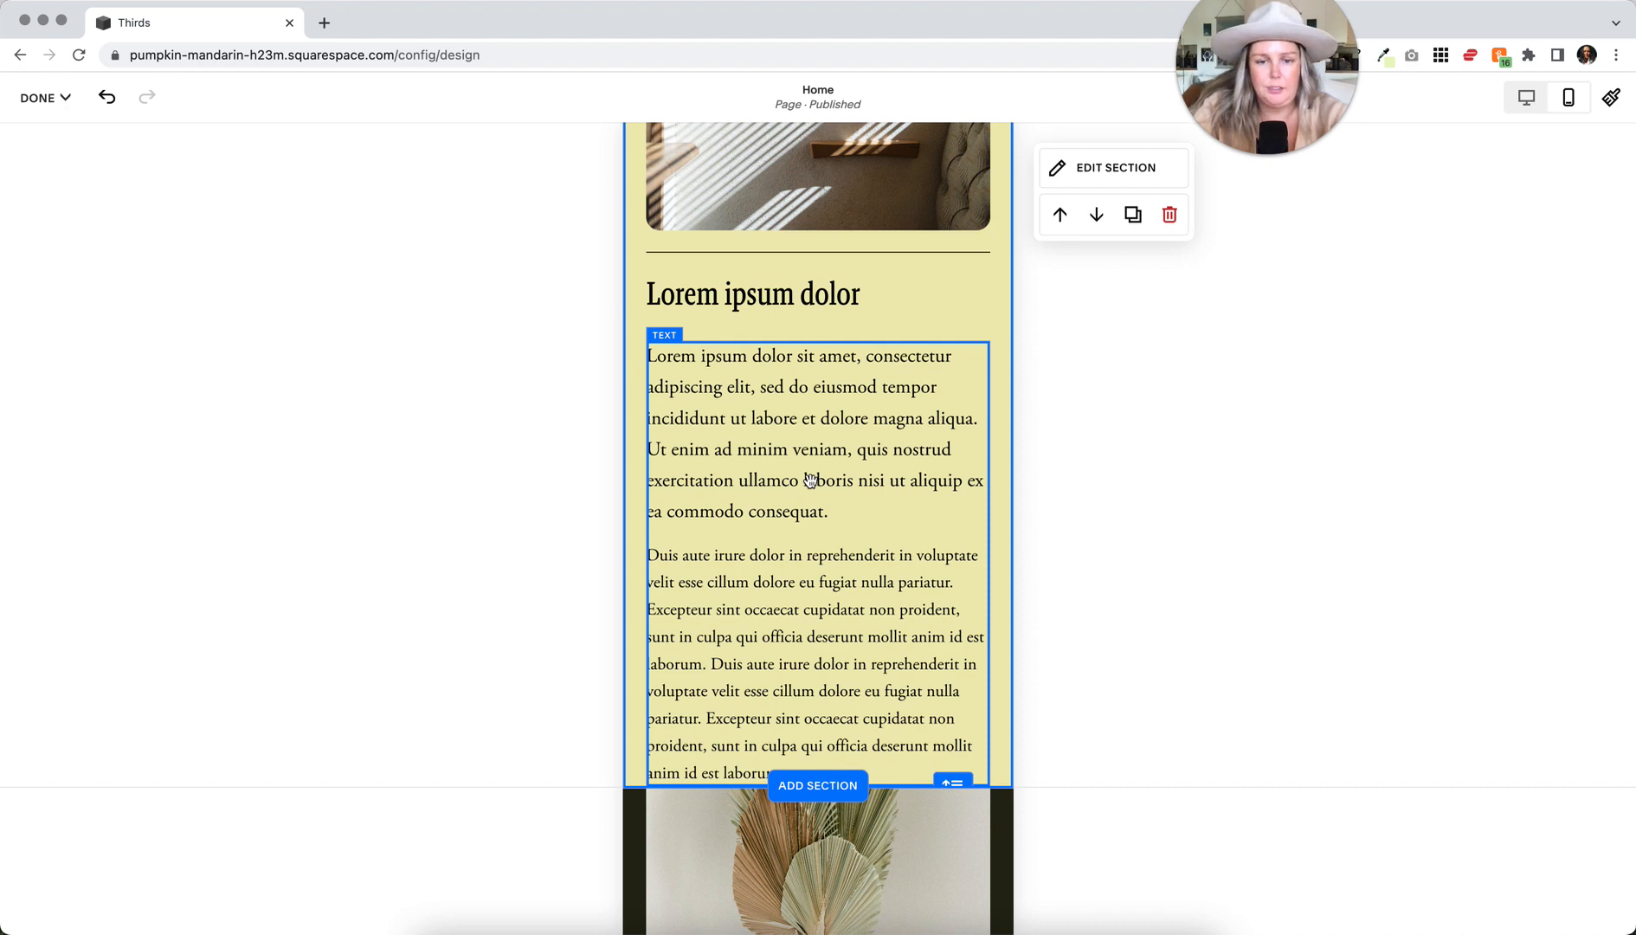
{"action": "scroll", "coordinate": [809, 481], "scroll_direction": "down", "scroll_amount": 6}
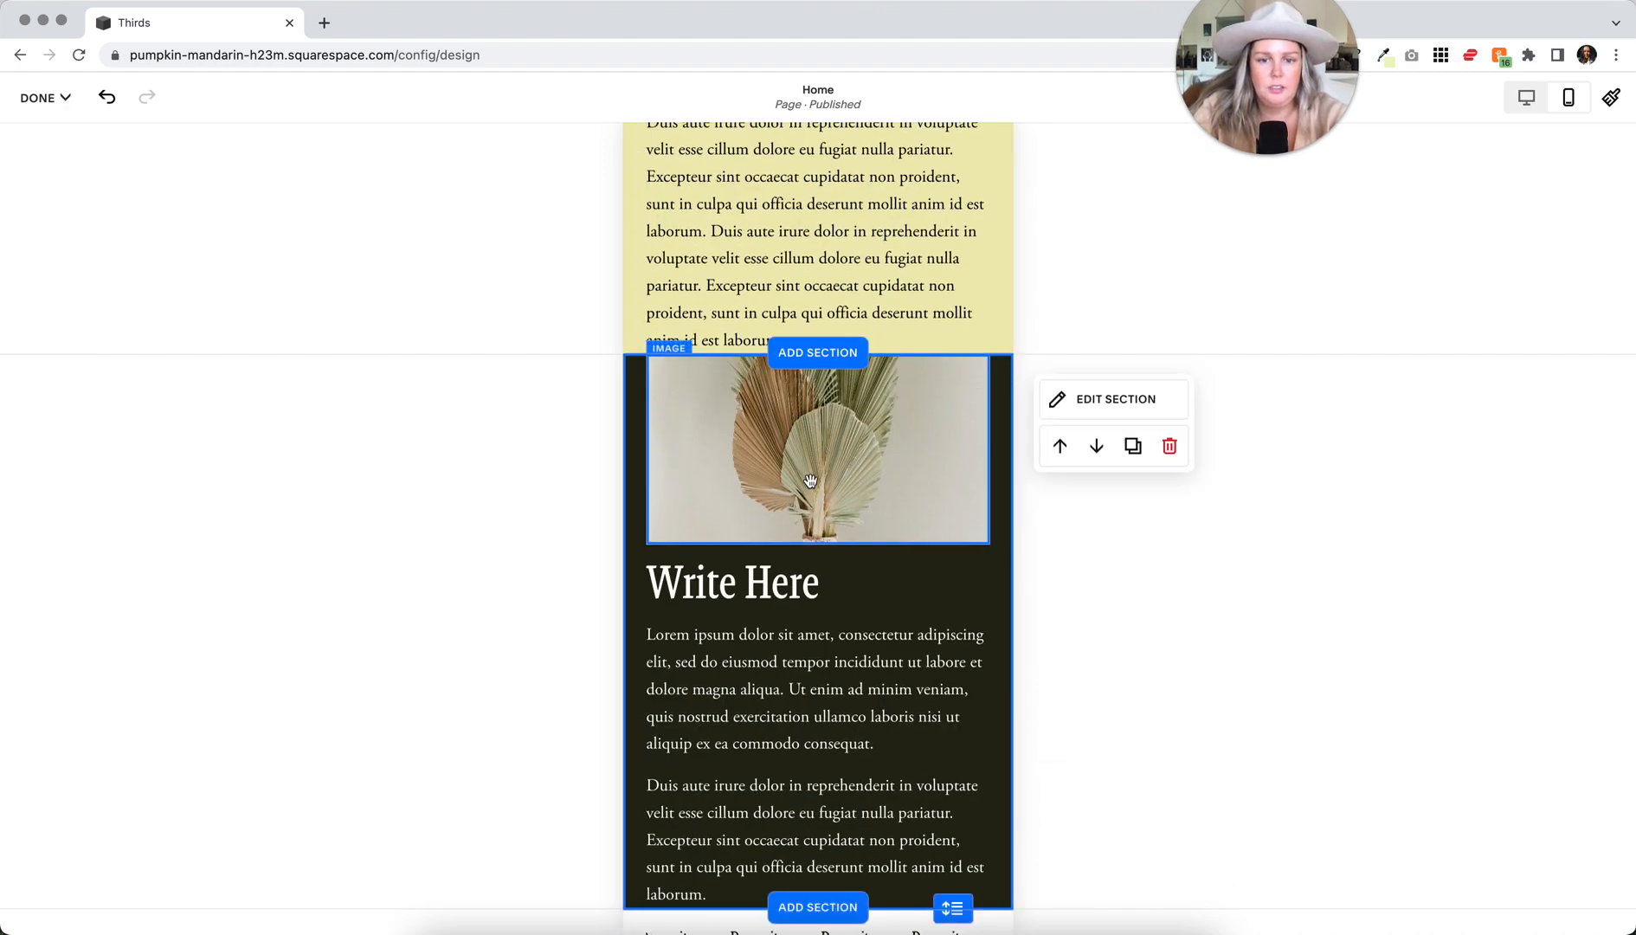
{"action": "scroll", "coordinate": [812, 485], "scroll_direction": "down", "scroll_amount": 1}
{"action": "scroll", "coordinate": [814, 554], "scroll_direction": "up", "scroll_amount": 3}
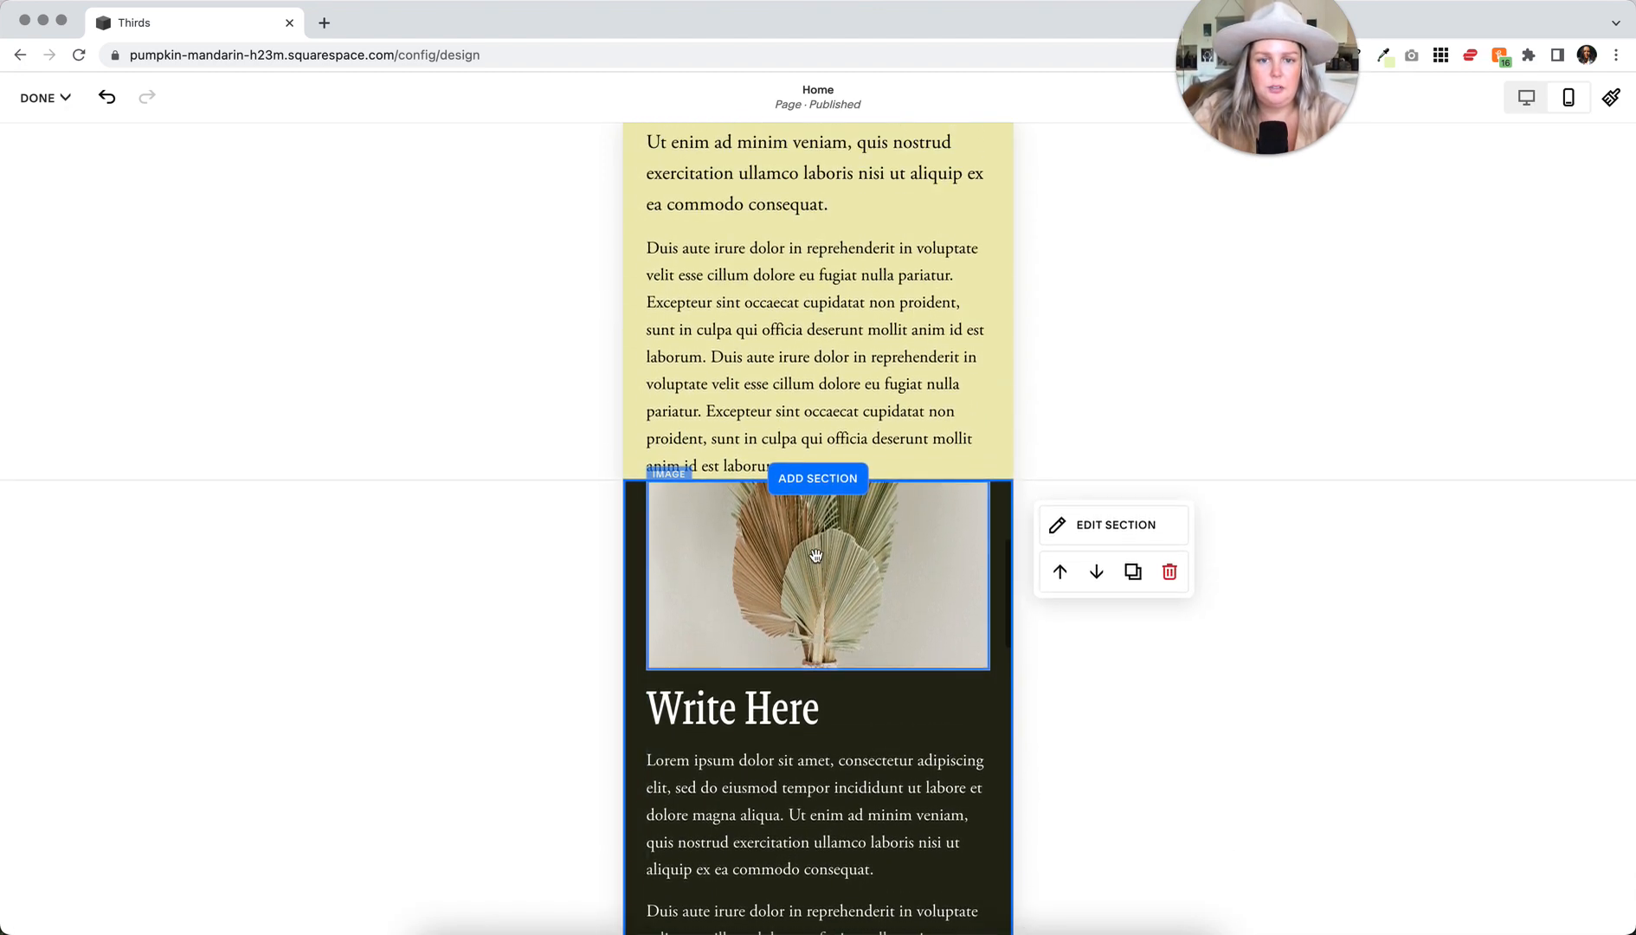
{"action": "scroll", "coordinate": [816, 554], "scroll_direction": "up", "scroll_amount": 10}
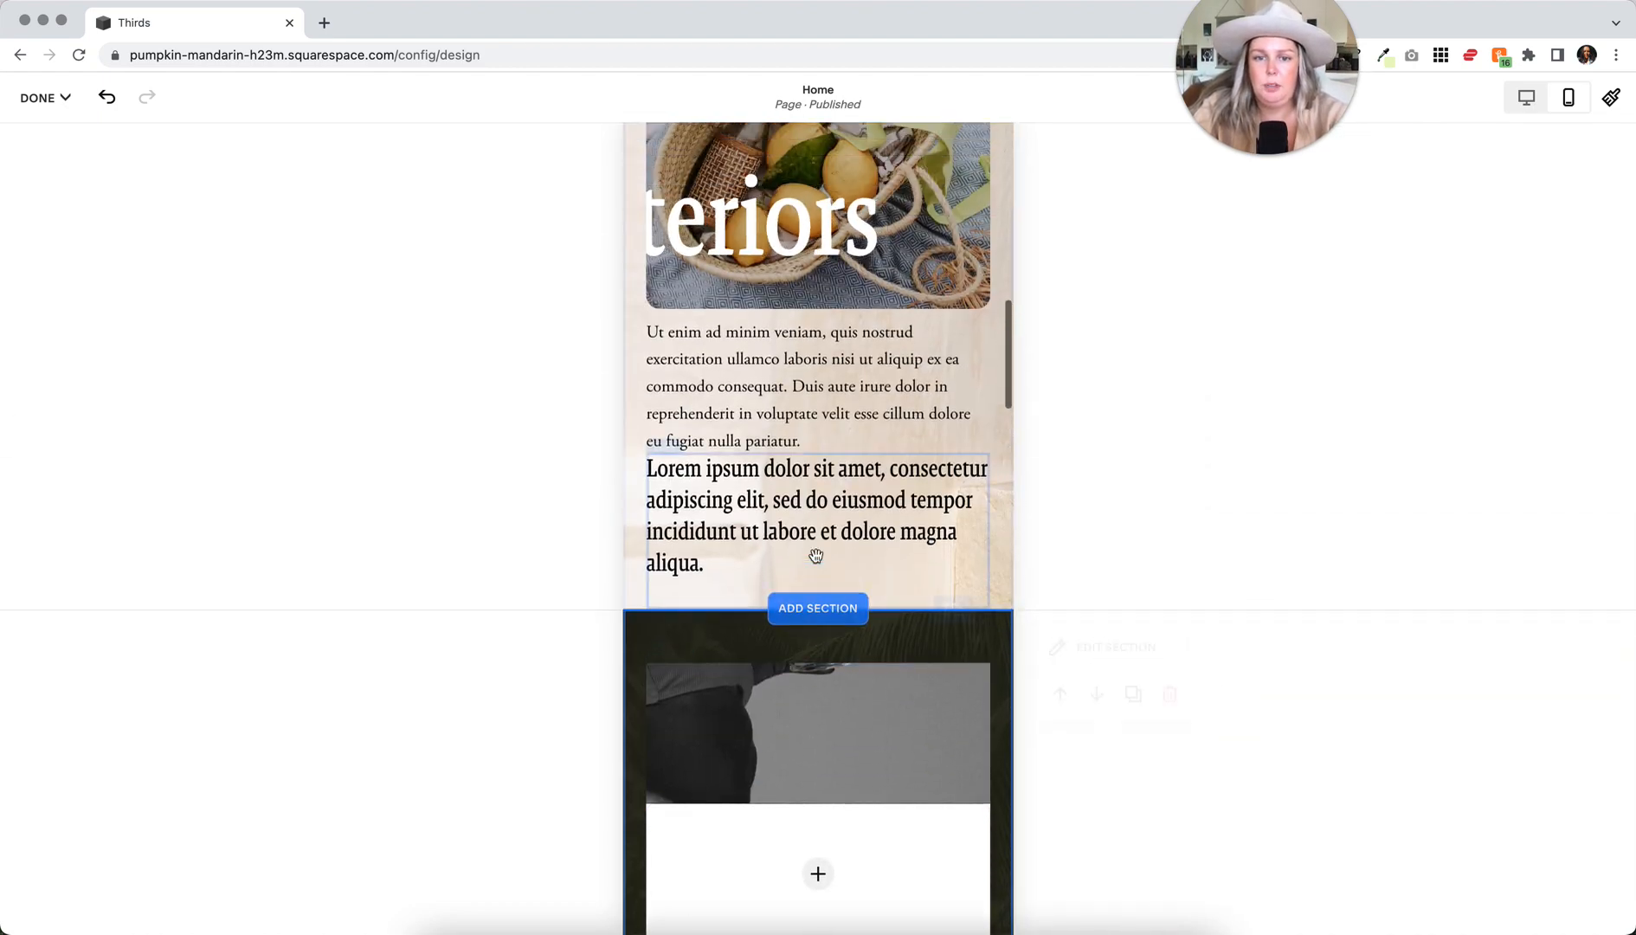
In the mobile layout, extend the Write Here section downward by one row and place its paragraph text directly beneath the heading
{"action": "scroll", "coordinate": [816, 556], "scroll_direction": "down", "scroll_amount": 10}
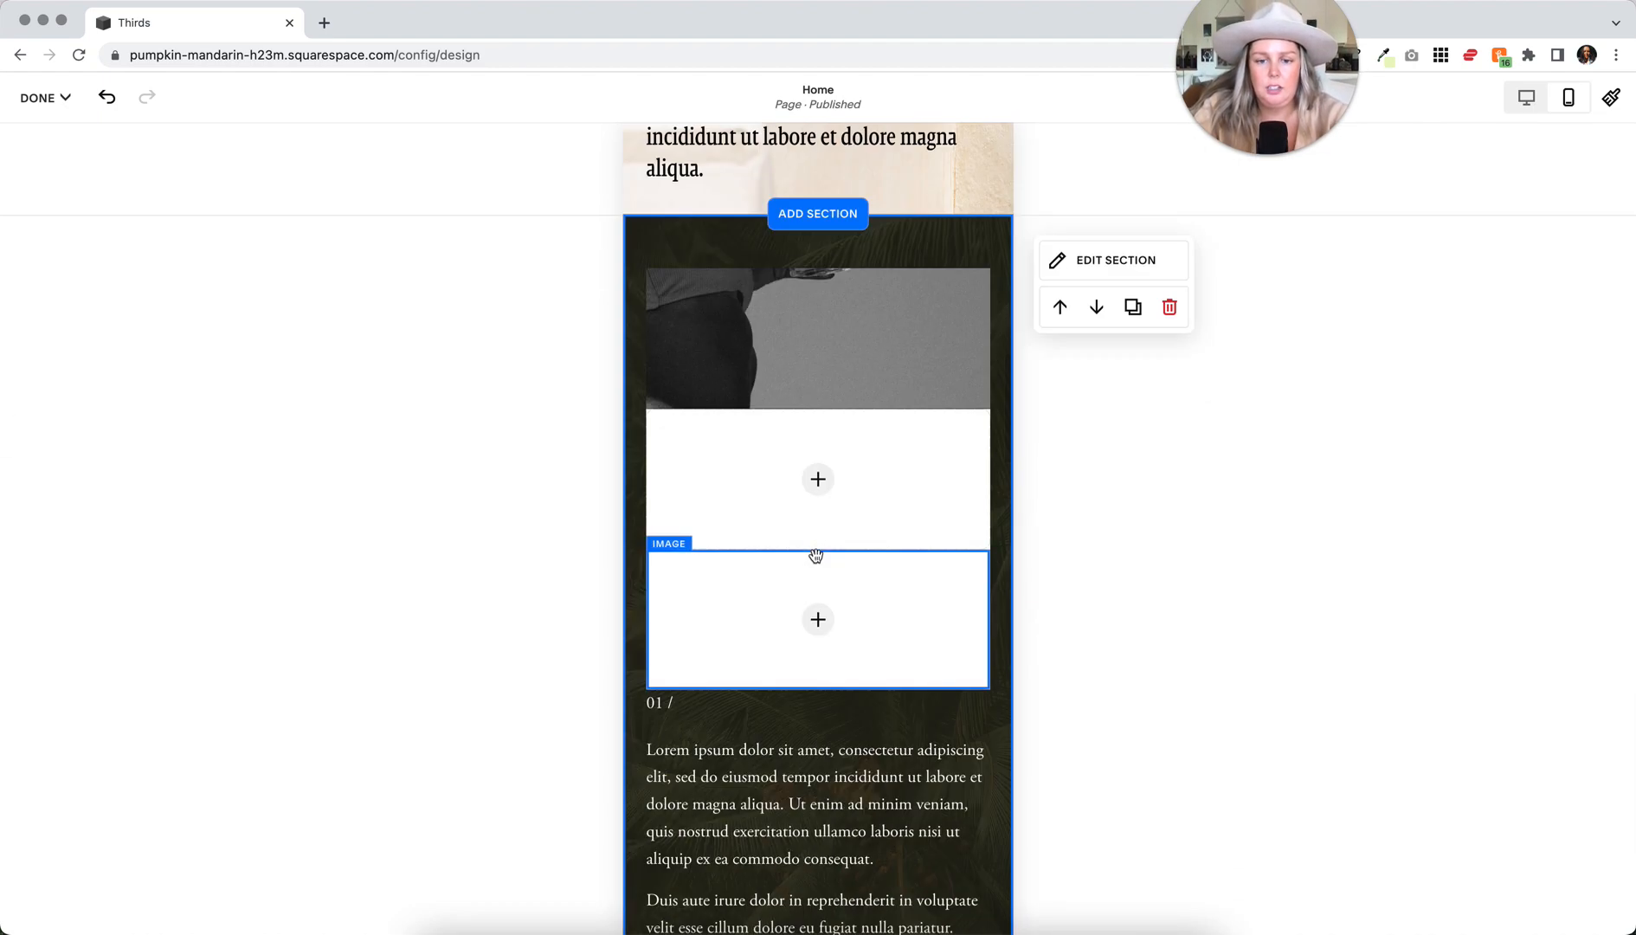
{"action": "scroll", "coordinate": [816, 556], "scroll_direction": "down", "scroll_amount": 4}
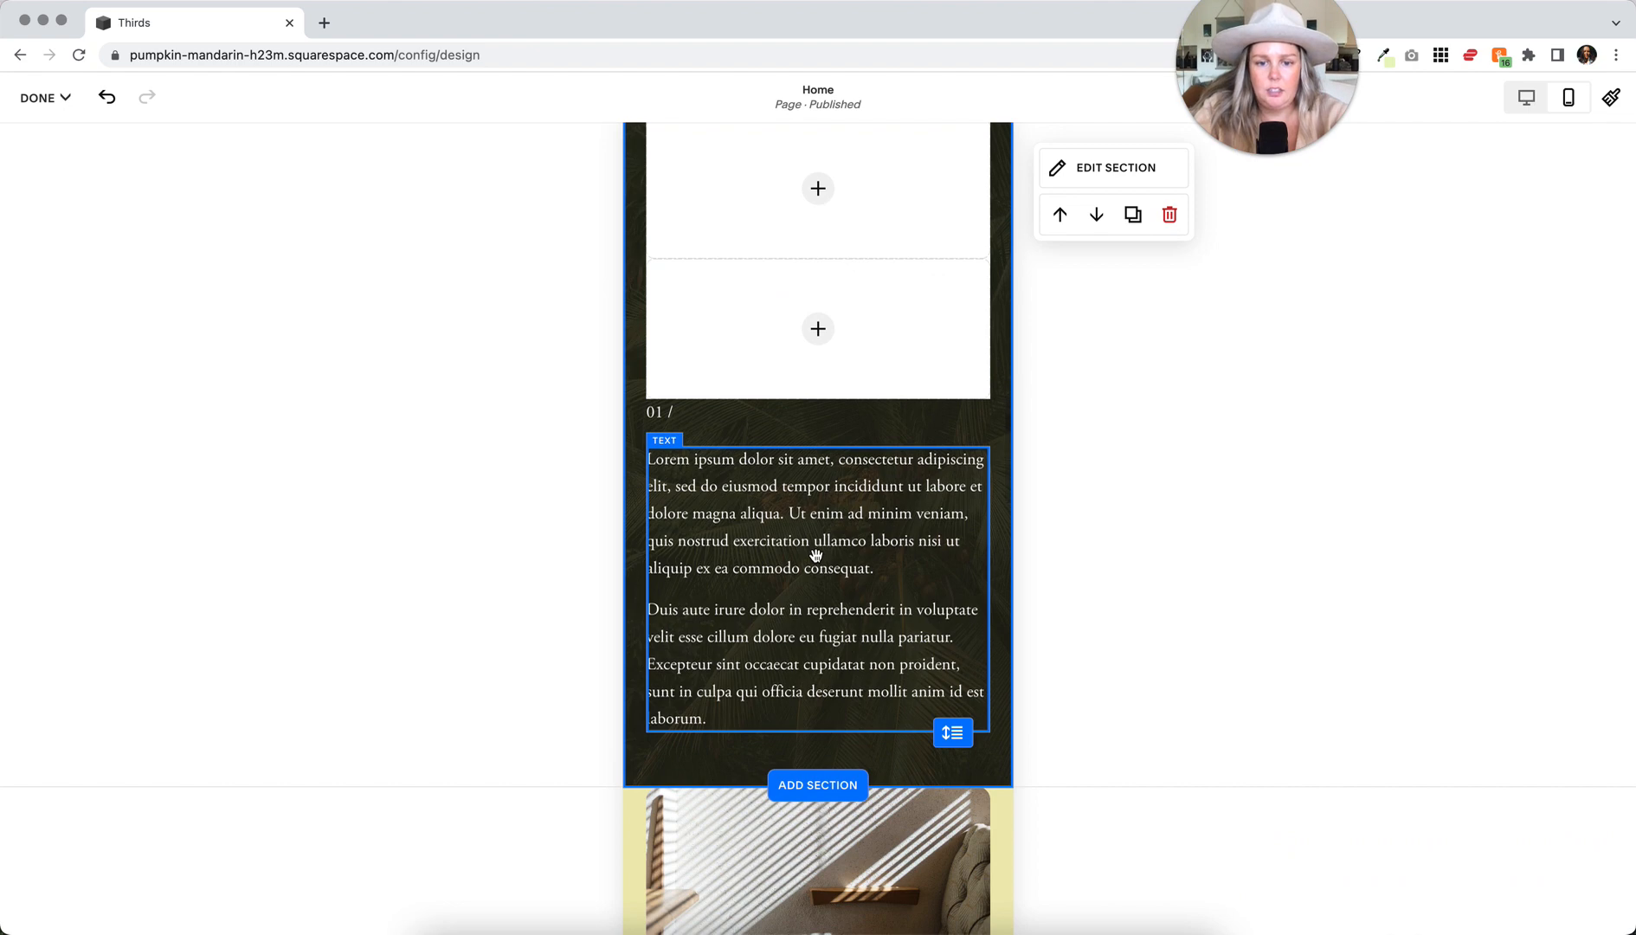
{"action": "scroll", "coordinate": [816, 556], "scroll_direction": "down", "scroll_amount": 9}
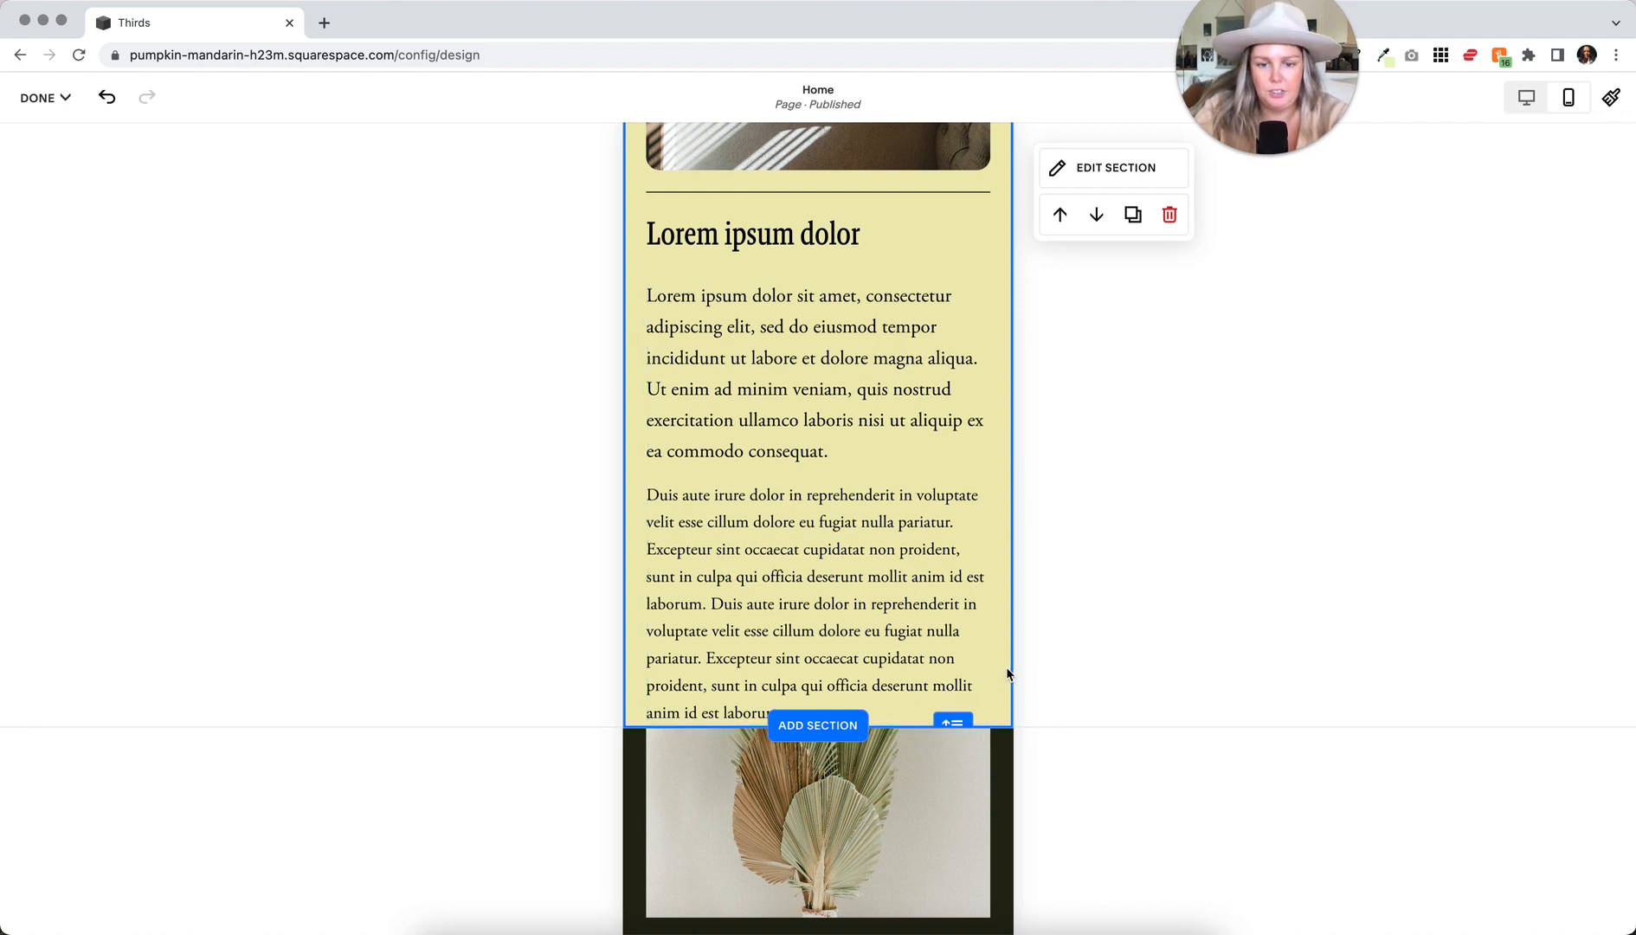
{"action": "scroll", "coordinate": [1005, 665], "scroll_direction": "down", "scroll_amount": 6}
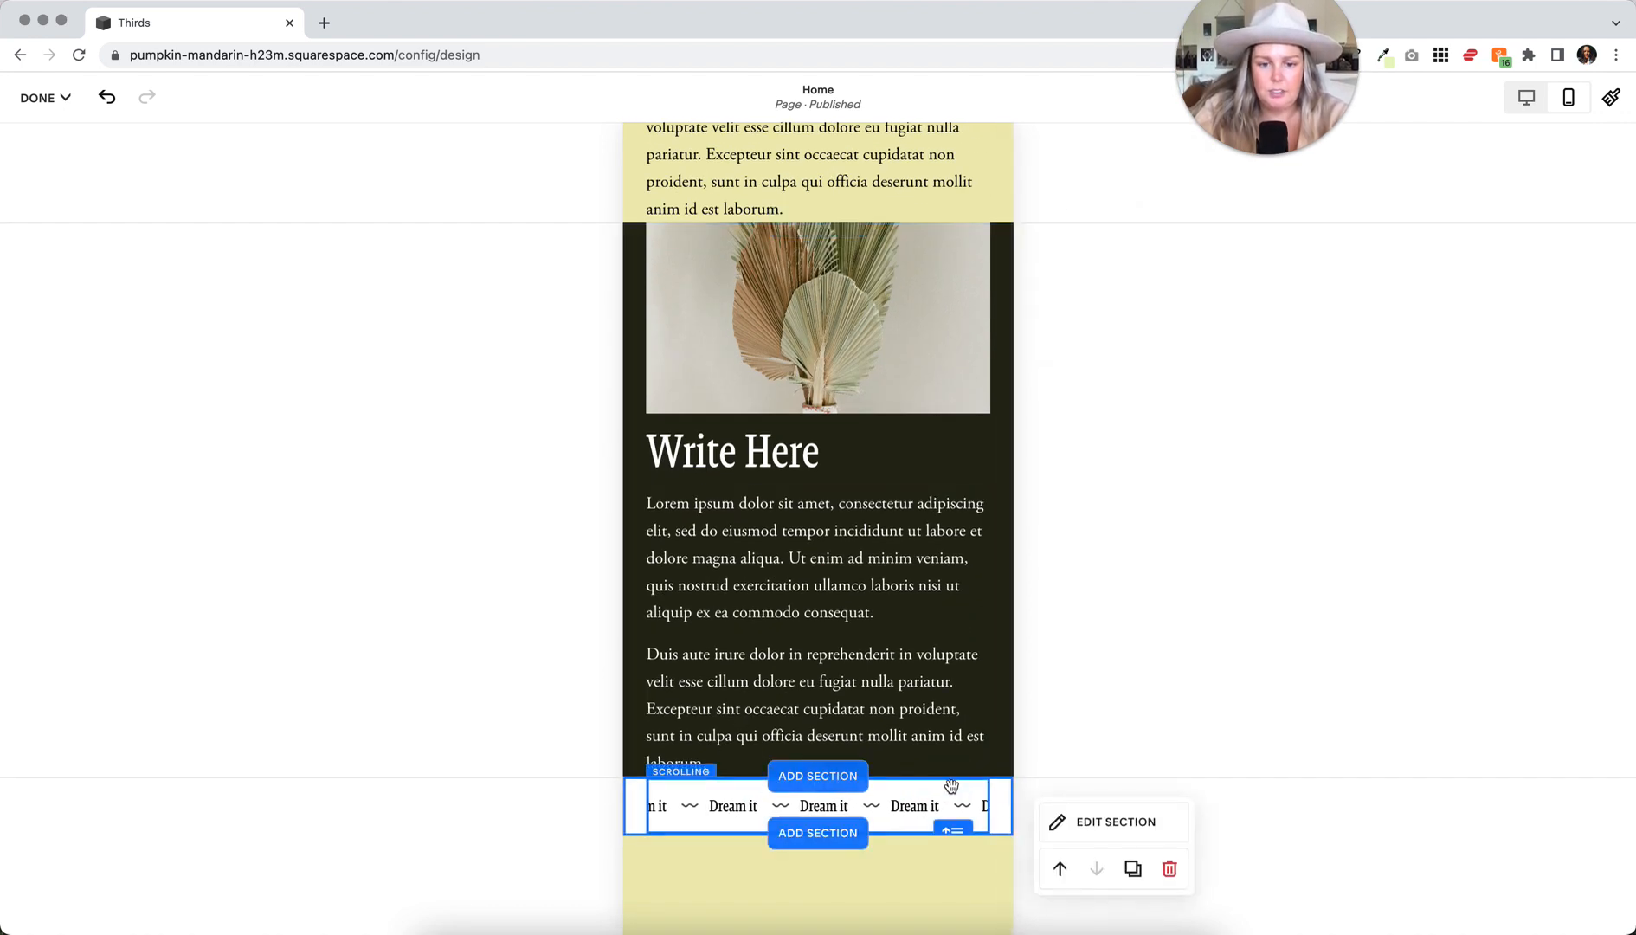
{"action": "left_click_drag", "start_coordinate": [952, 777], "coordinate": [952, 814]}
{"action": "left_click", "coordinate": [1114, 719]}
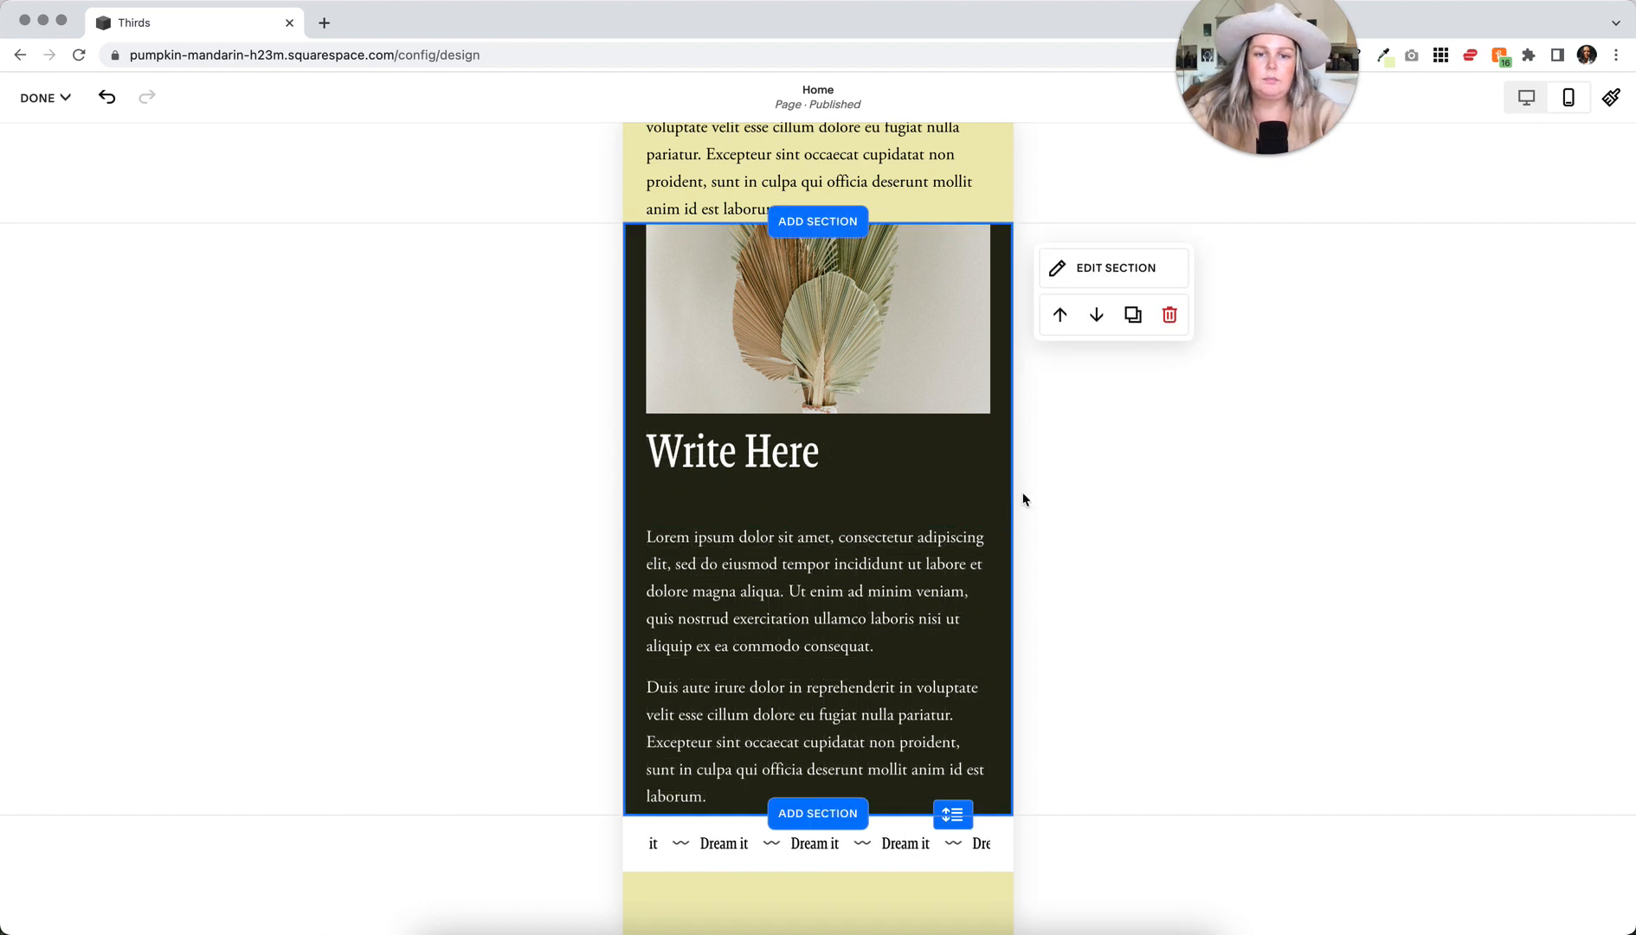
{"action": "left_click_drag", "start_coordinate": [951, 524], "coordinate": [951, 490]}
{"action": "left_click", "coordinate": [1087, 606]}
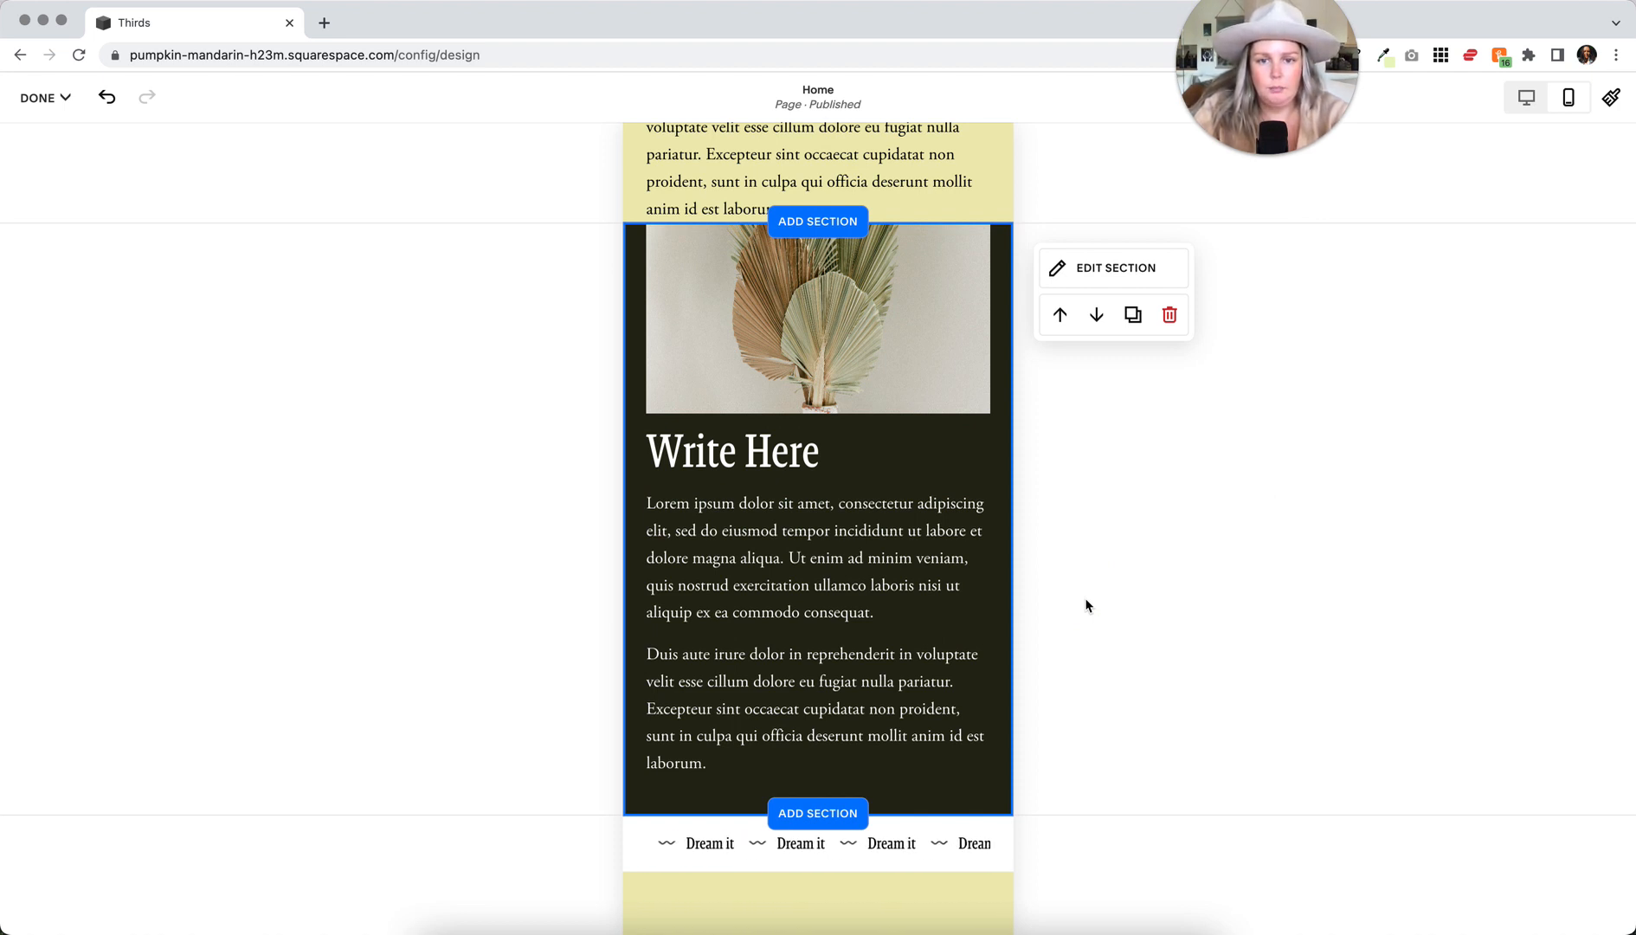
Switch the Home page editor back to the desktop view and return to the beginning of the page
{"action": "left_click", "coordinate": [1528, 104]}
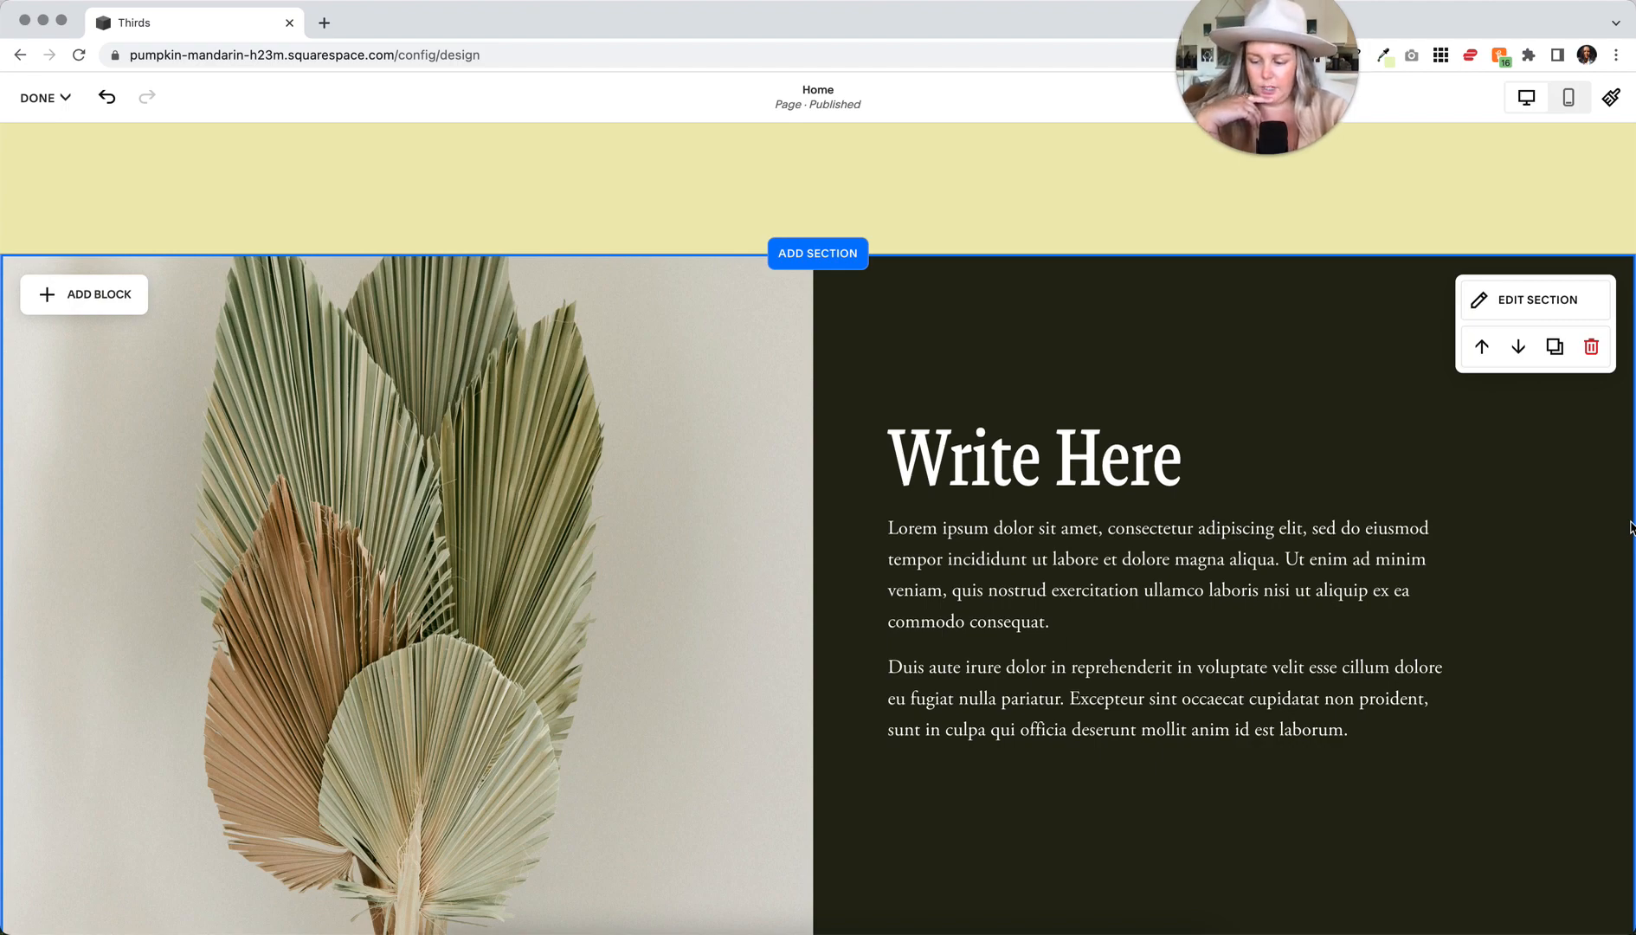
{"action": "scroll", "coordinate": [1630, 526], "scroll_direction": "up", "scroll_amount": 20}
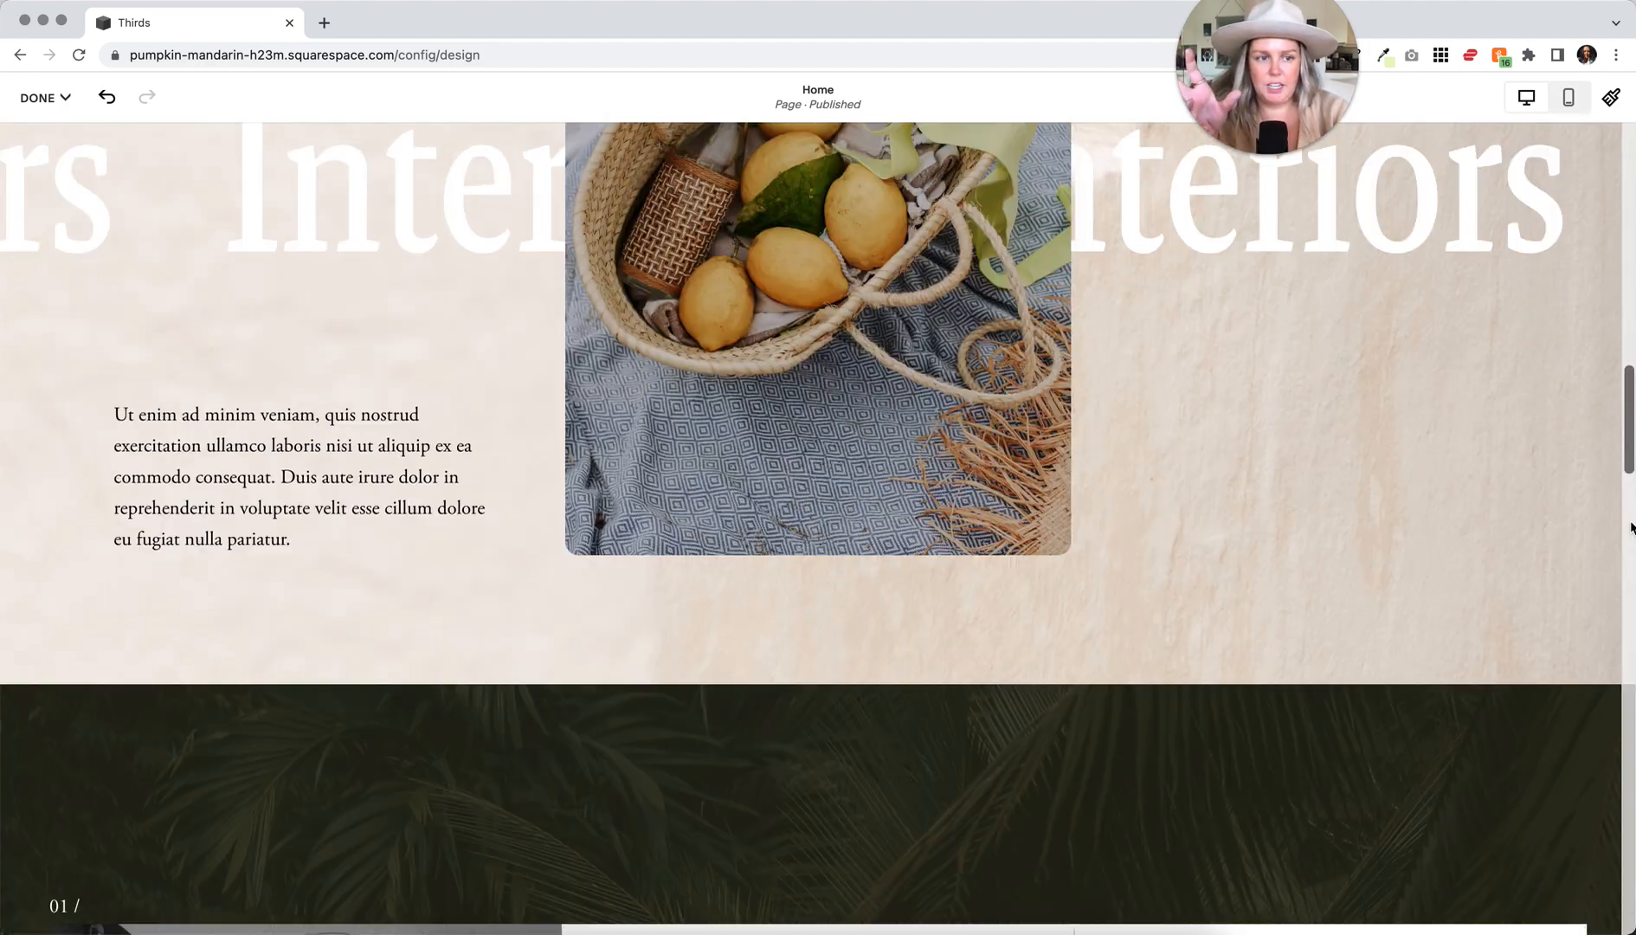
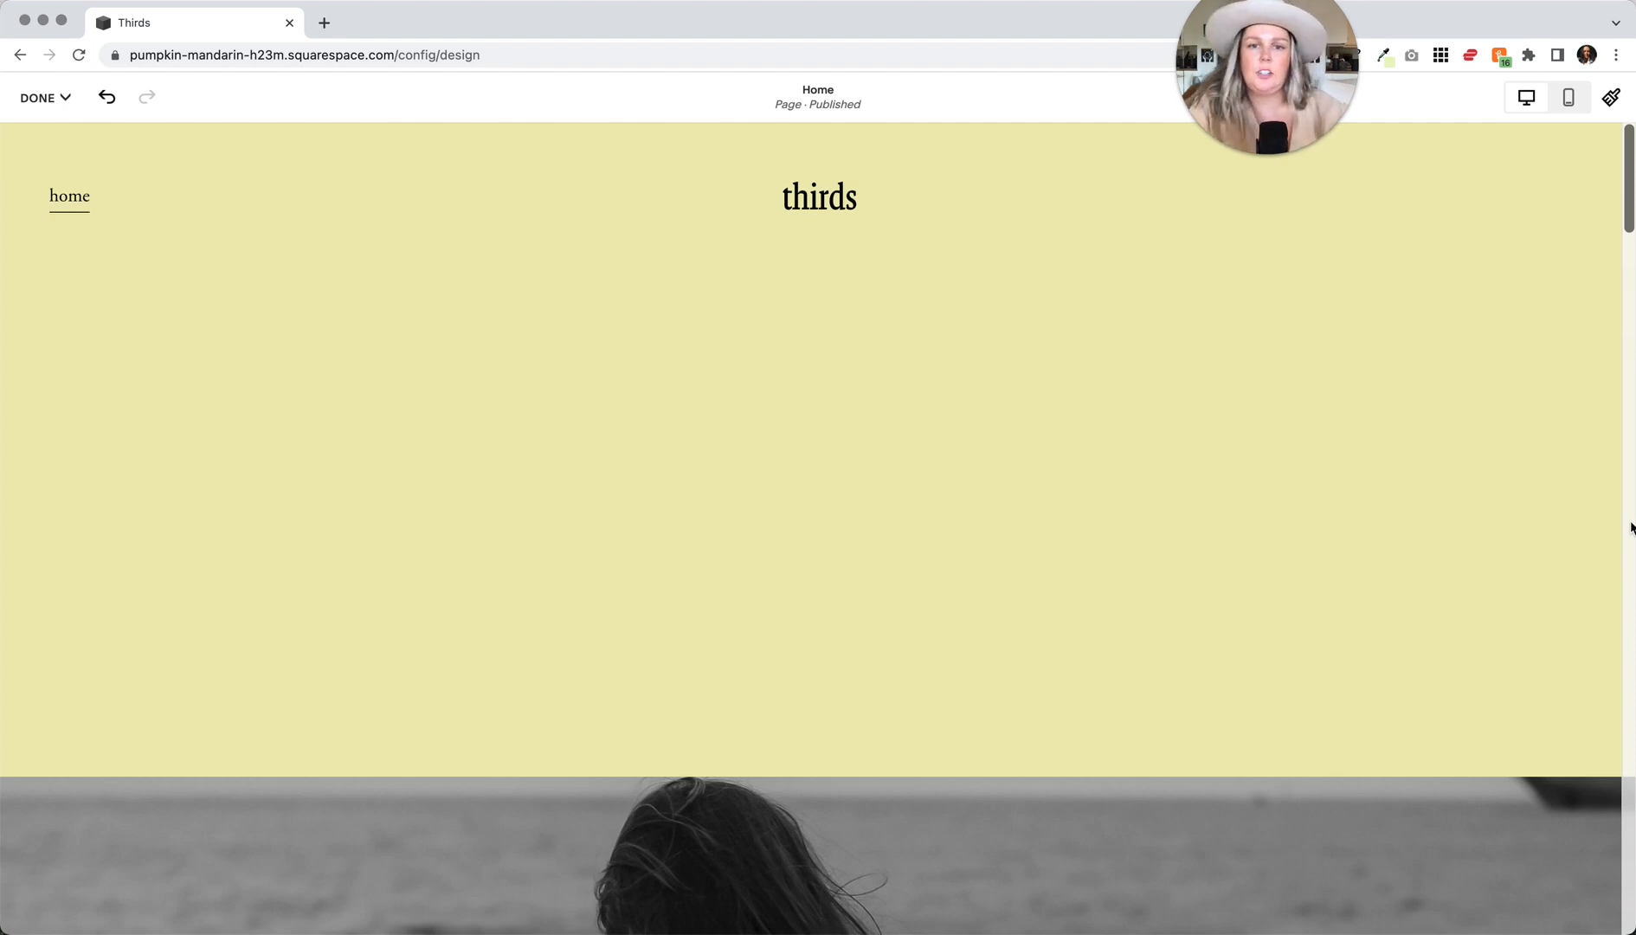
Select the large Lorem ipsum text in the Interiors section and examine its available heading and paragraph styles without changing them
{"action": "scroll", "coordinate": [898, 479], "scroll_direction": "down", "scroll_amount": 15}
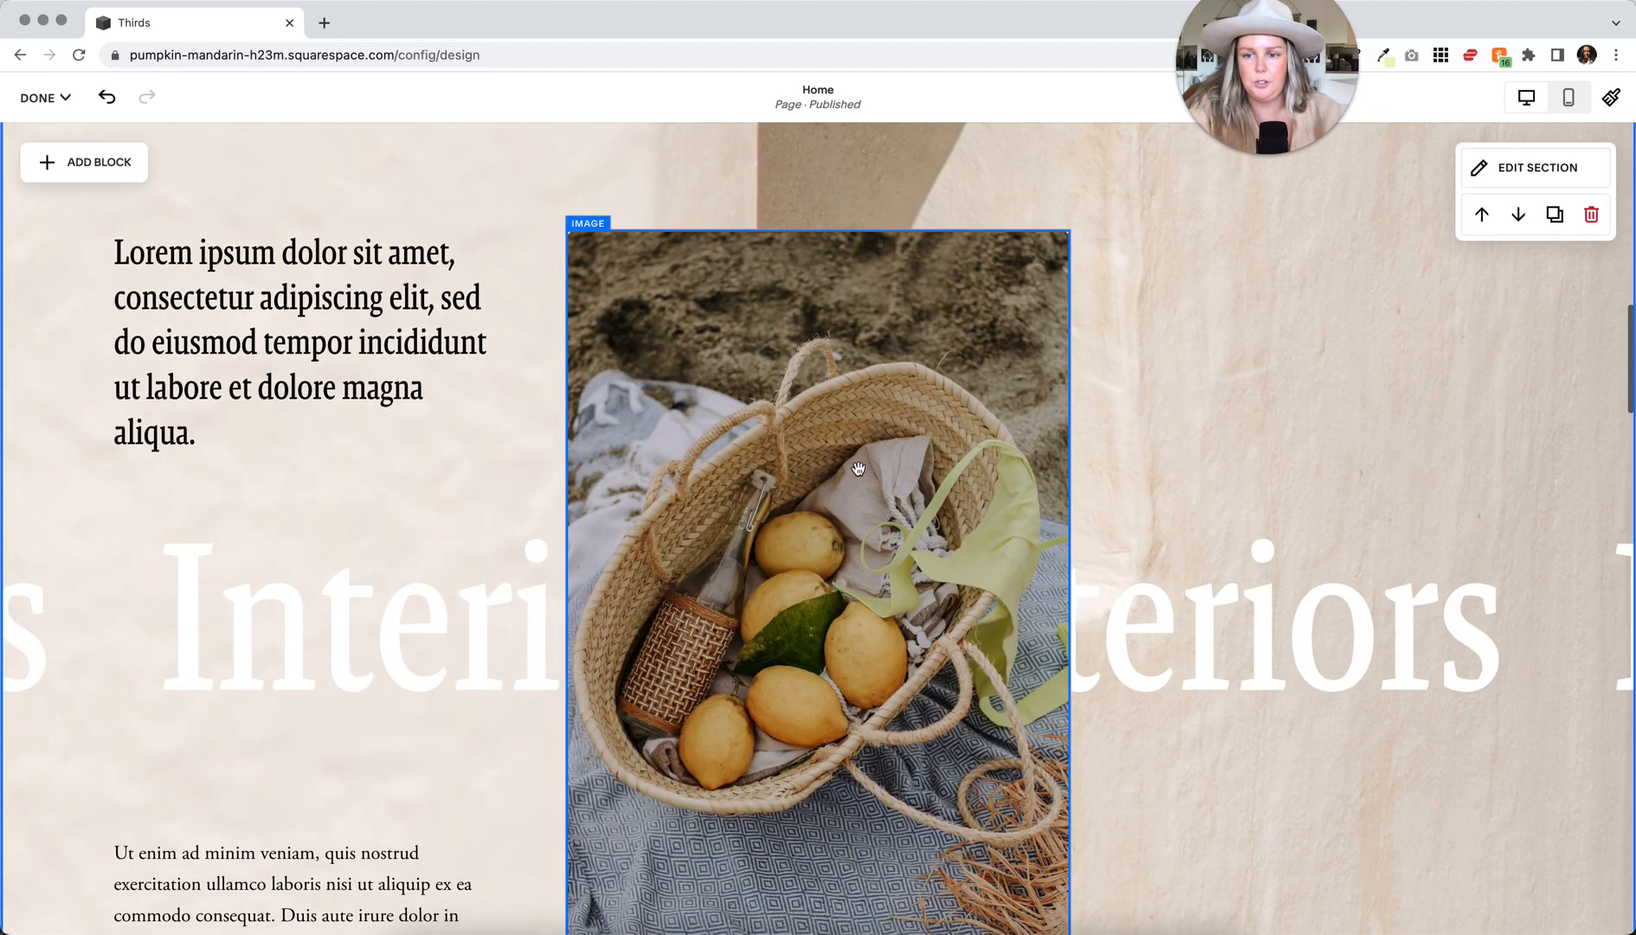
{"action": "left_click", "coordinate": [204, 424]}
{"action": "left_click_drag", "start_coordinate": [208, 431], "coordinate": [121, 249]}
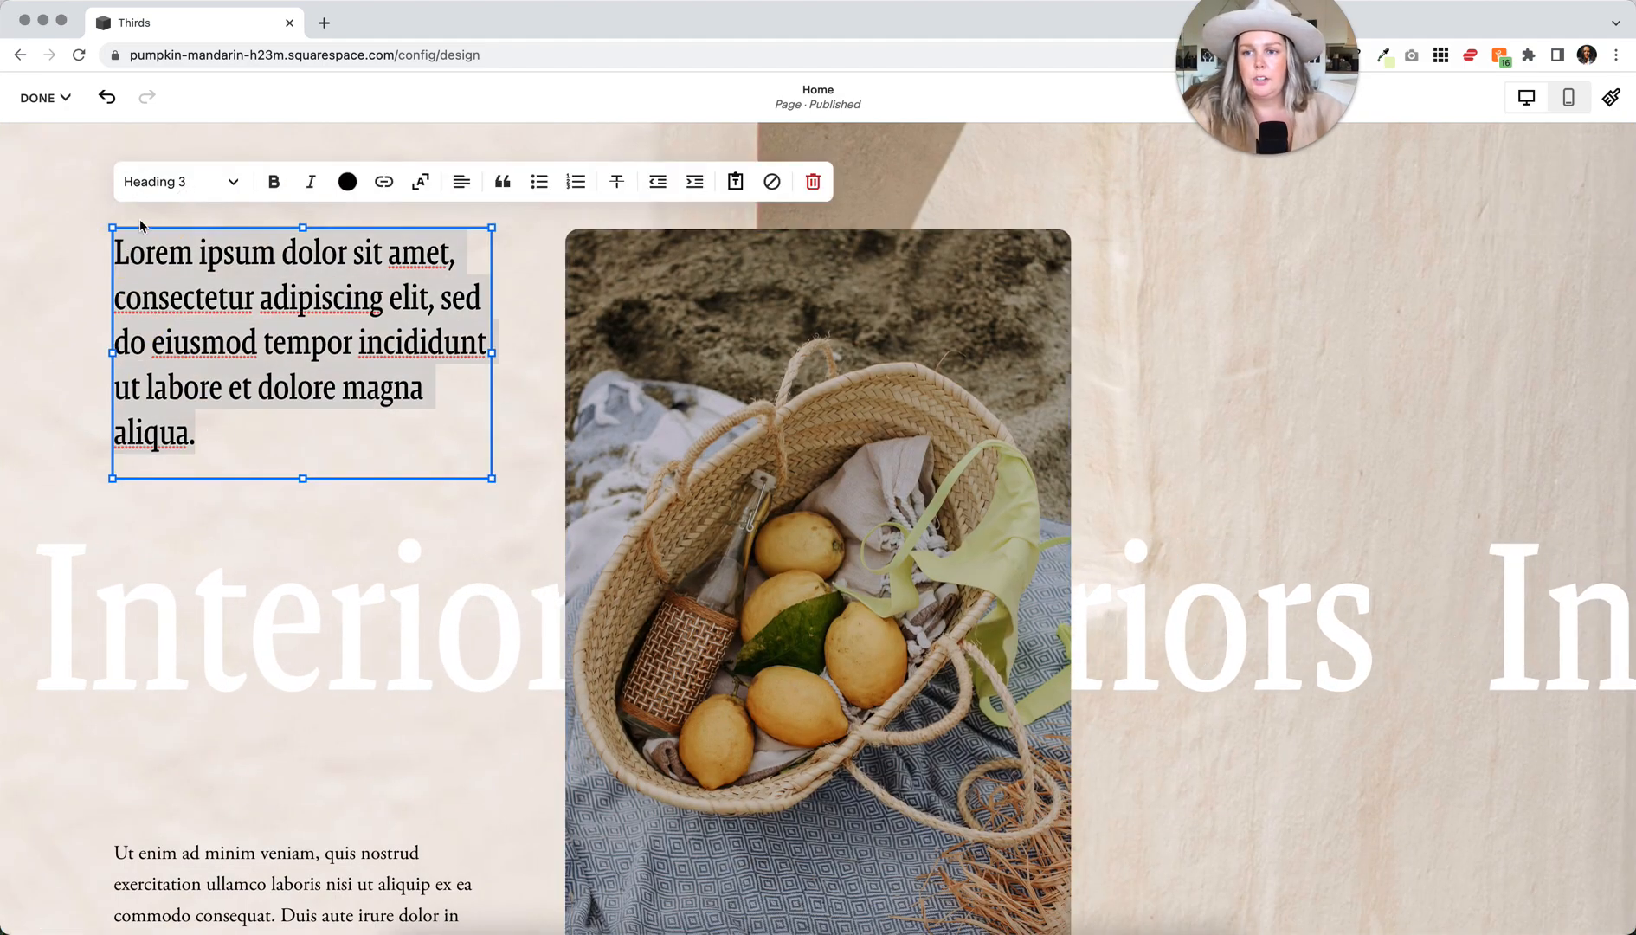
{"action": "left_click", "coordinate": [174, 181]}
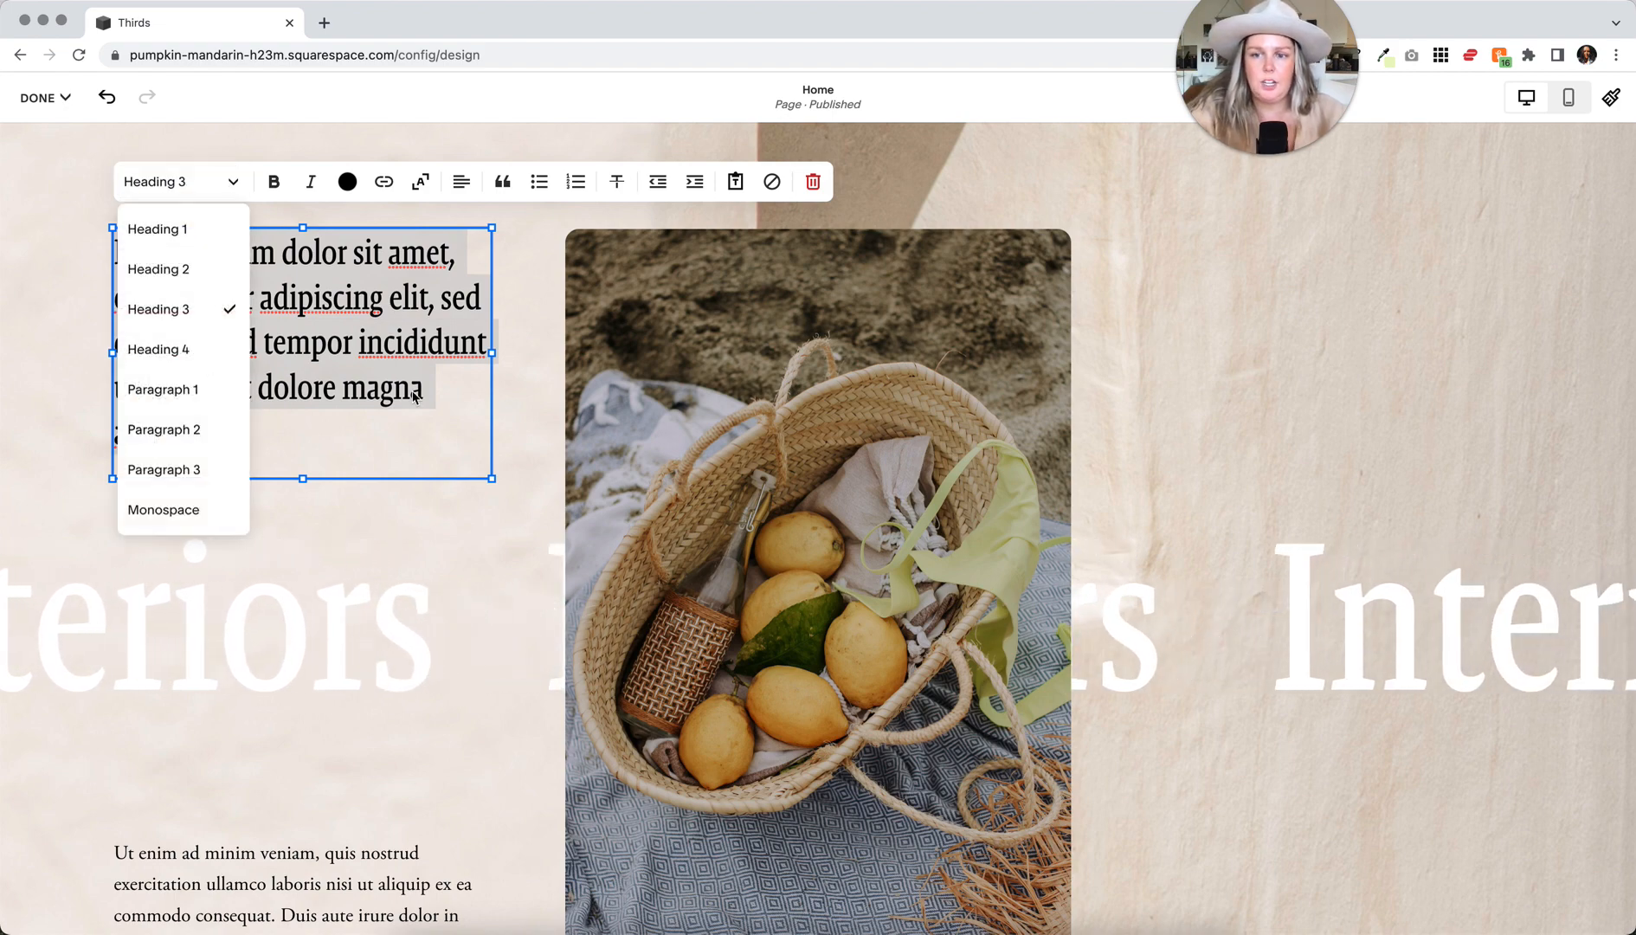
{"action": "left_click", "coordinate": [303, 511]}
{"action": "left_click", "coordinate": [202, 431]}
{"action": "left_click_drag", "start_coordinate": [201, 431], "coordinate": [112, 214]}
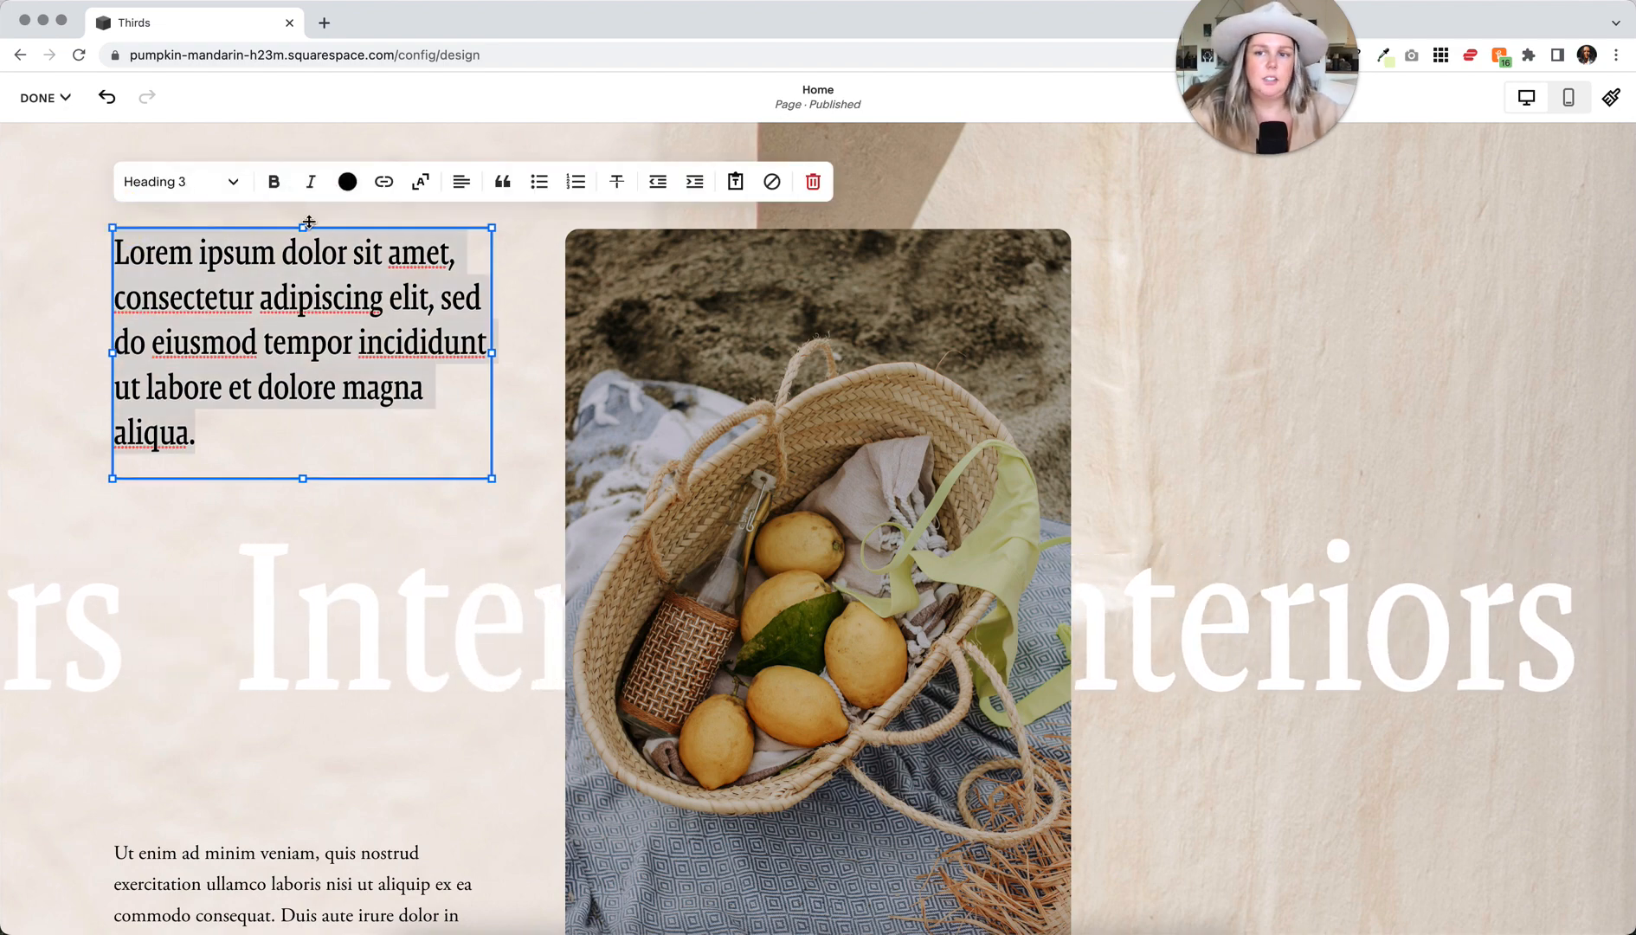
{"action": "left_click", "coordinate": [190, 182]}
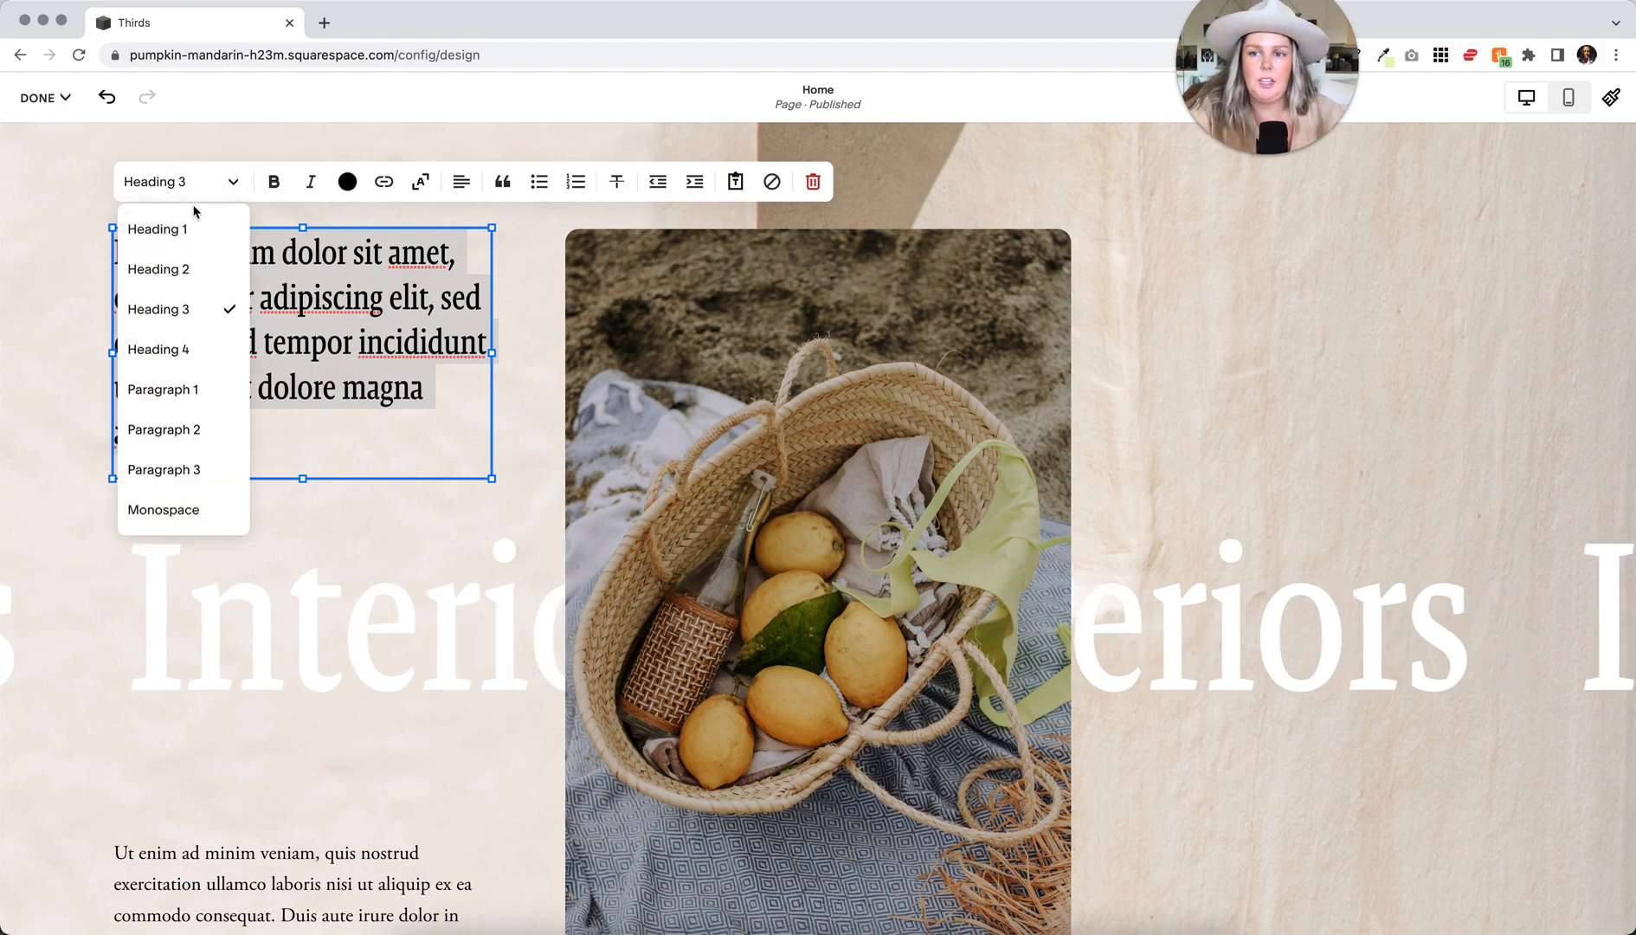
{"action": "left_click", "coordinate": [1208, 381]}
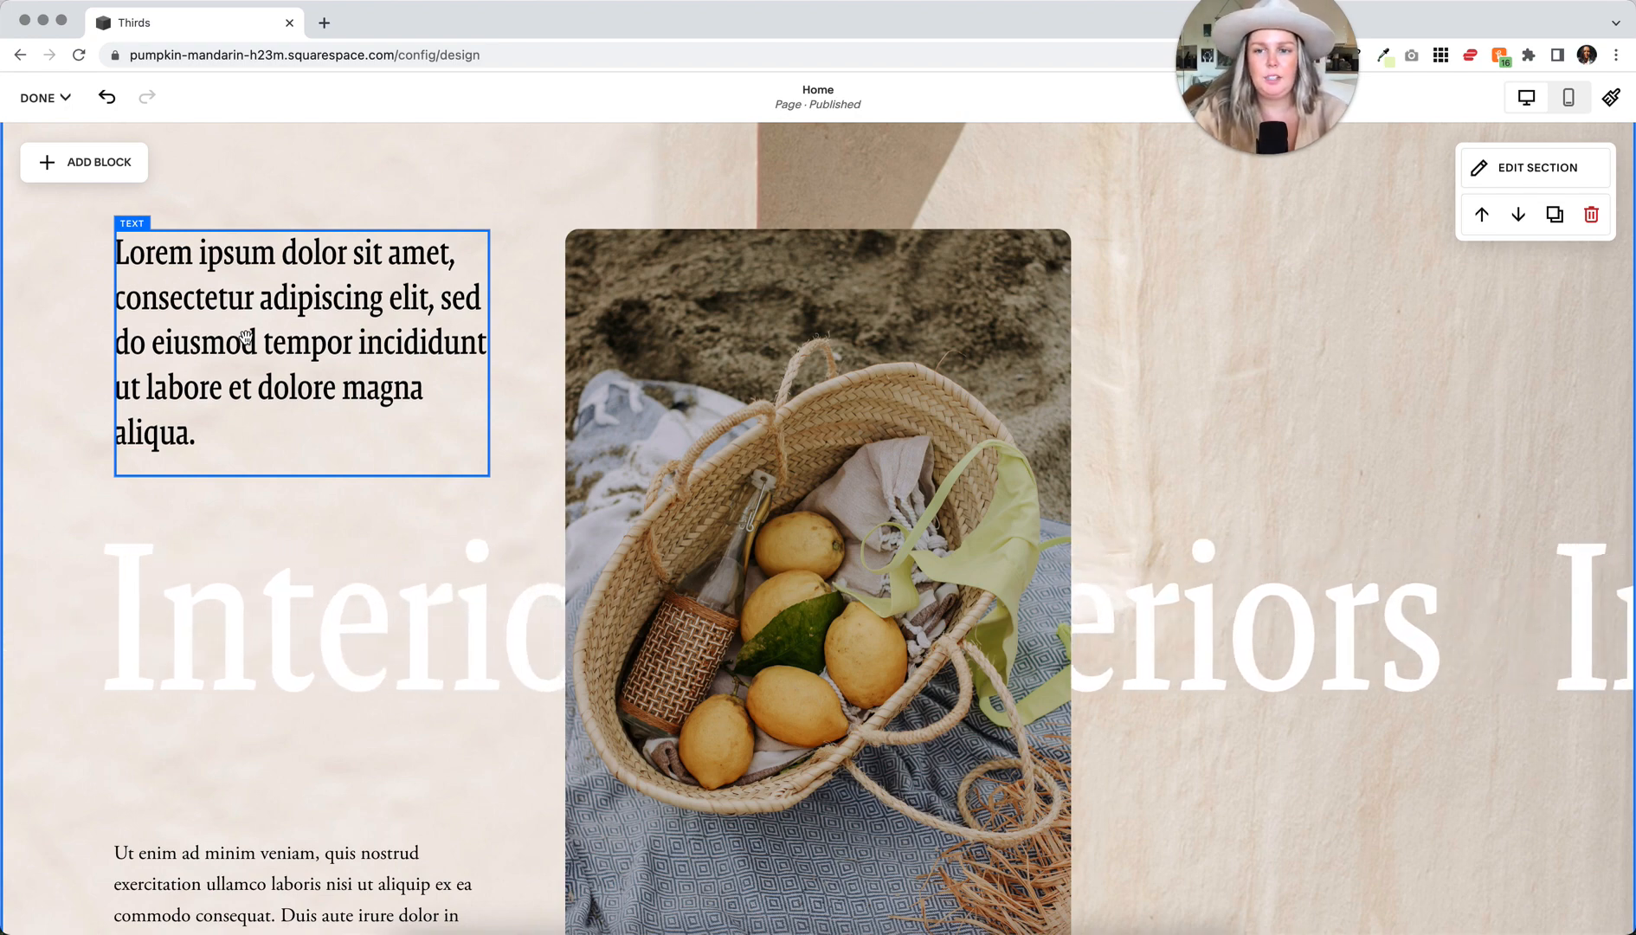
Examine the background design setting of the paragraph text block in the dark palm-leaf section, and close it unchanged
{"action": "scroll", "coordinate": [1210, 492], "scroll_direction": "down", "scroll_amount": 10}
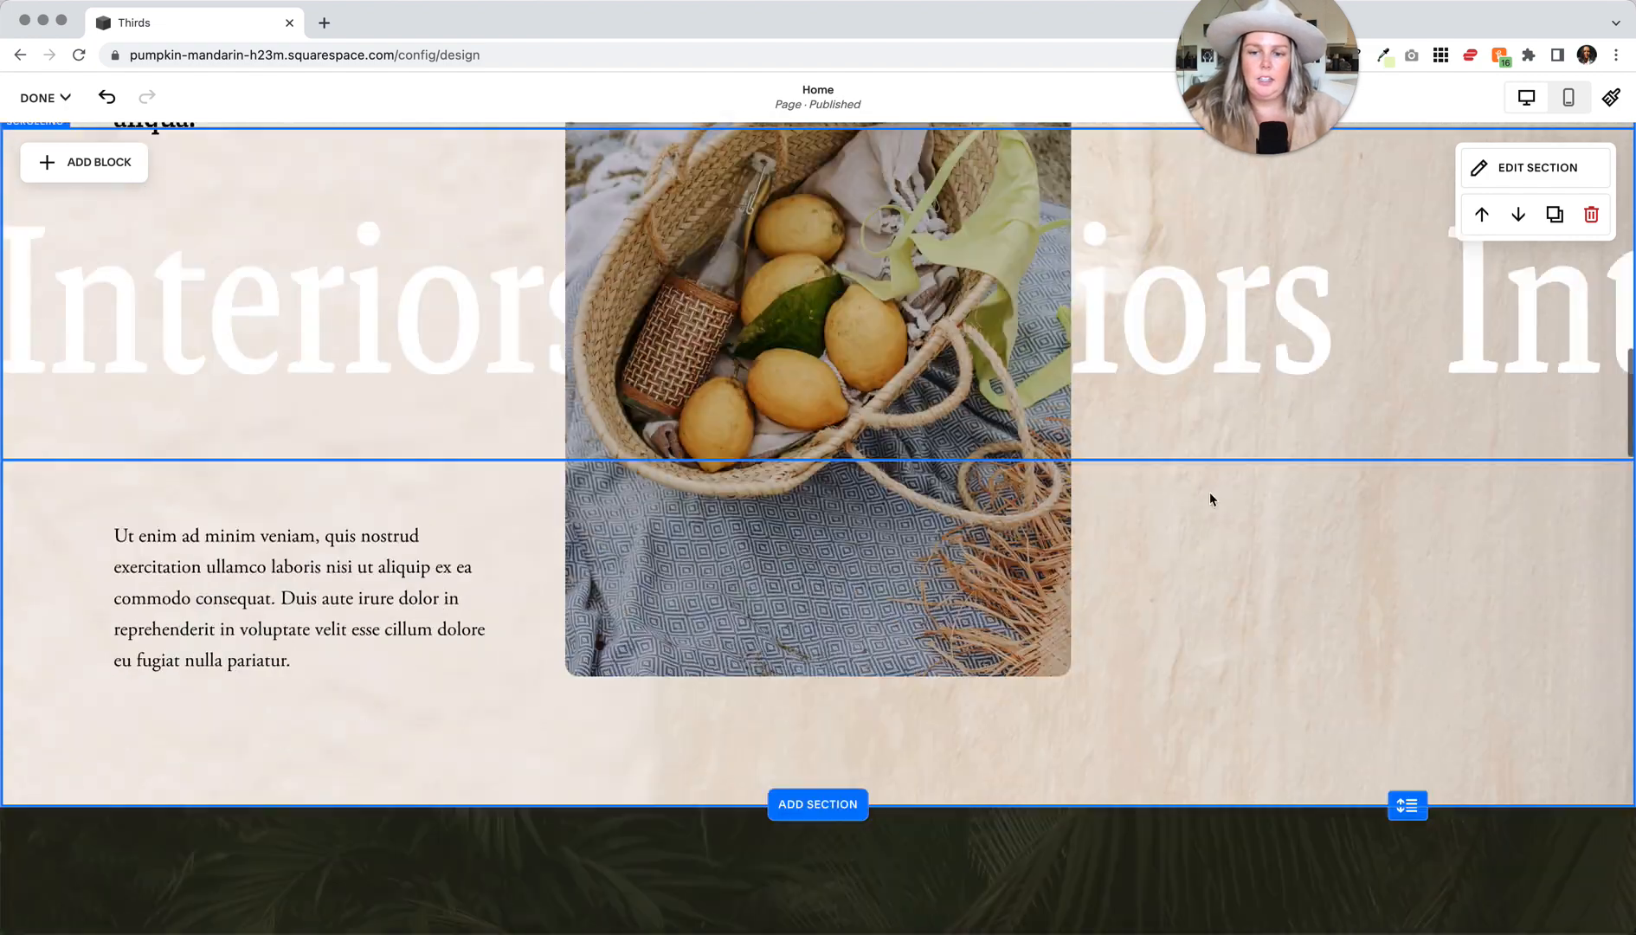
{"action": "scroll", "coordinate": [1210, 492], "scroll_direction": "down", "scroll_amount": 5}
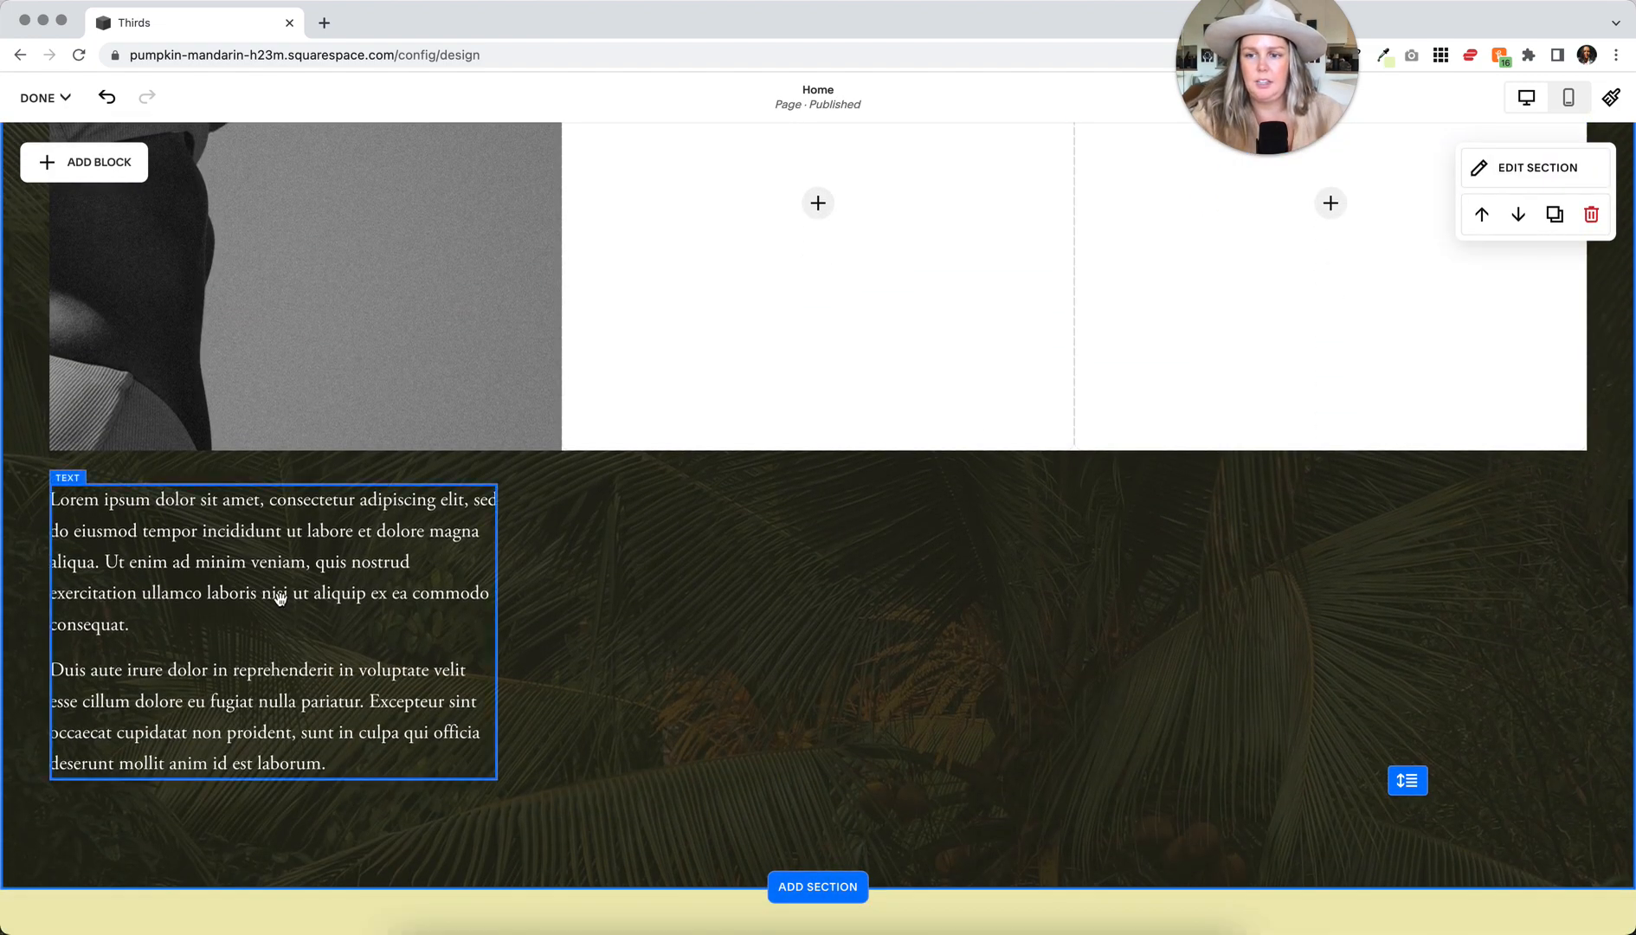
{"action": "left_click", "coordinate": [182, 614]}
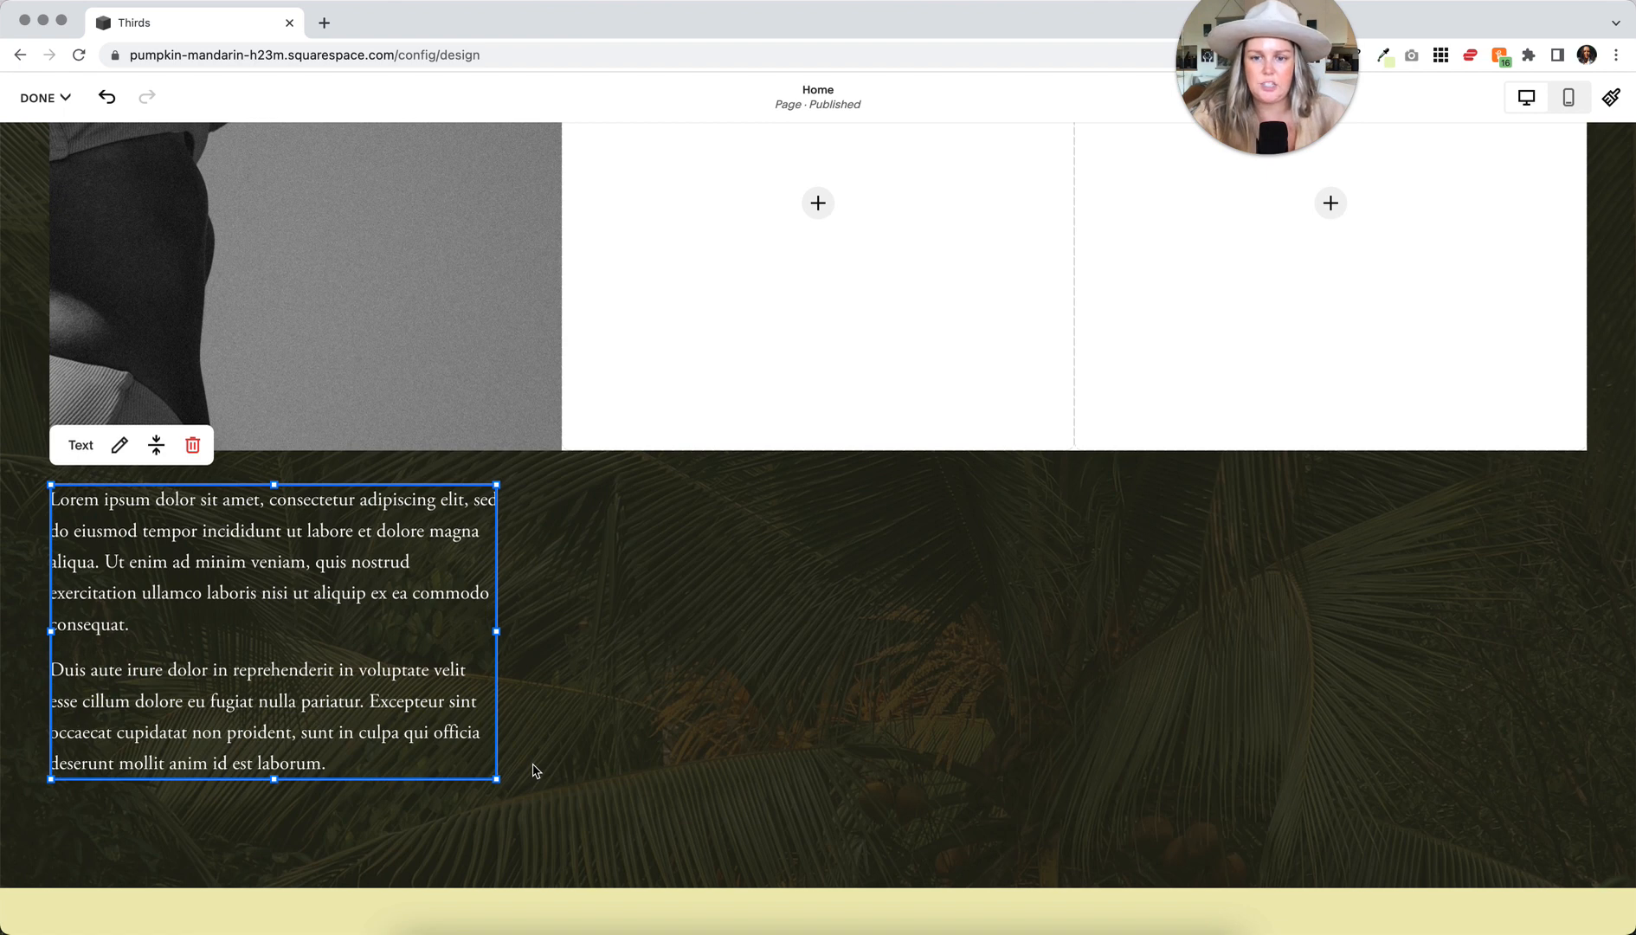
{"action": "left_click", "coordinate": [866, 564]}
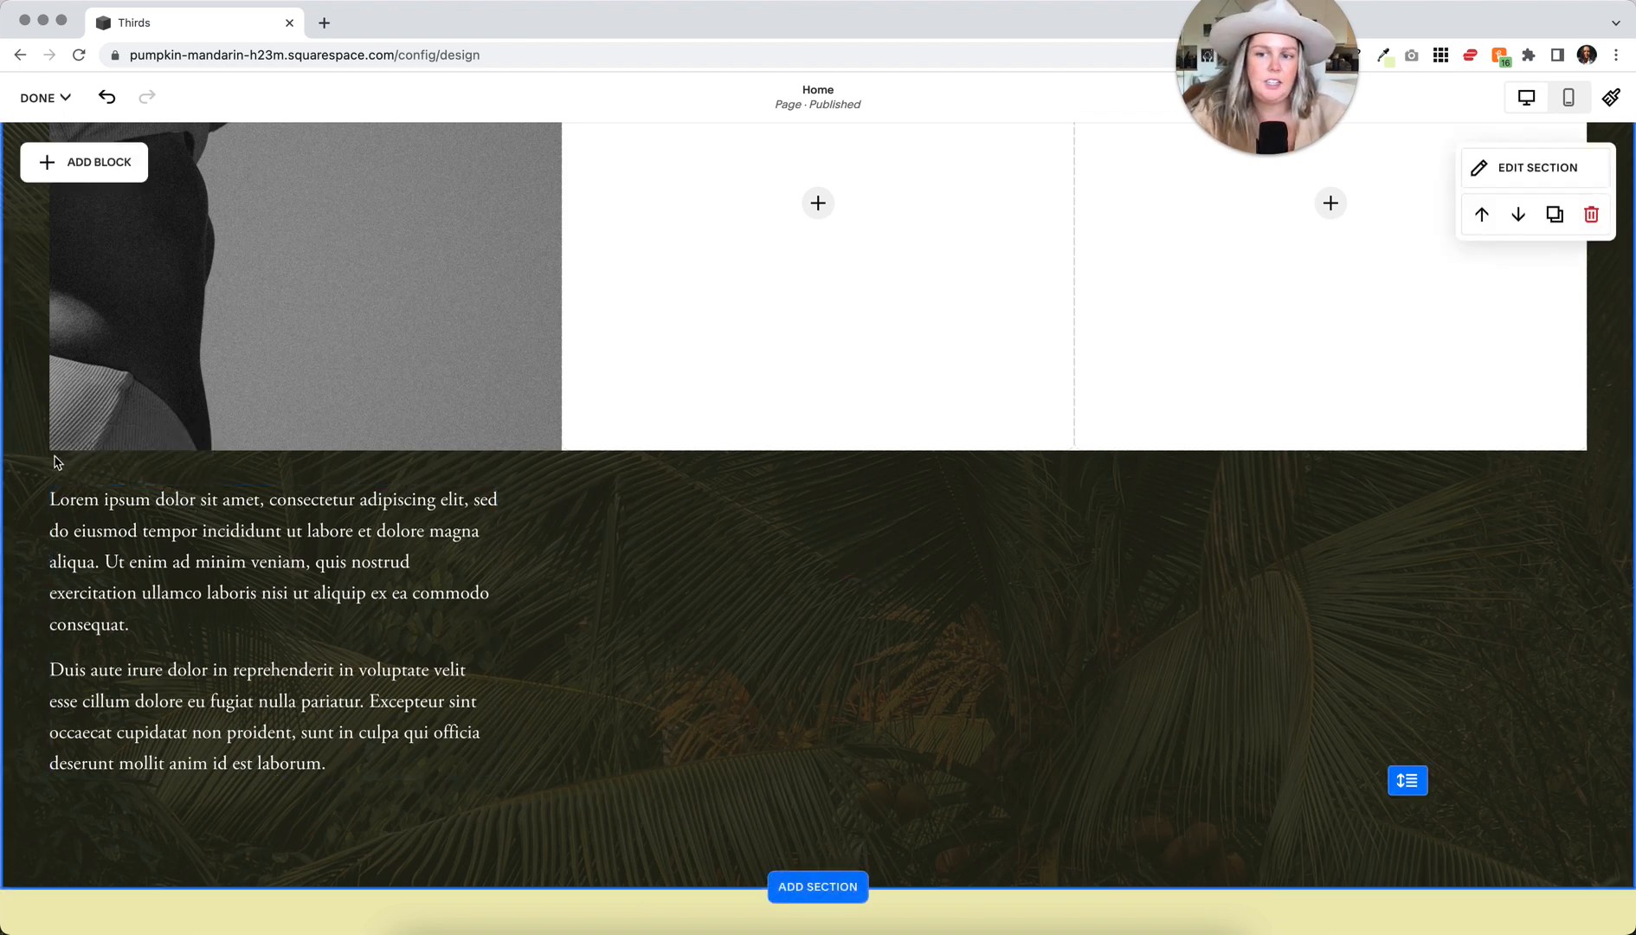
{"action": "left_click", "coordinate": [435, 577]}
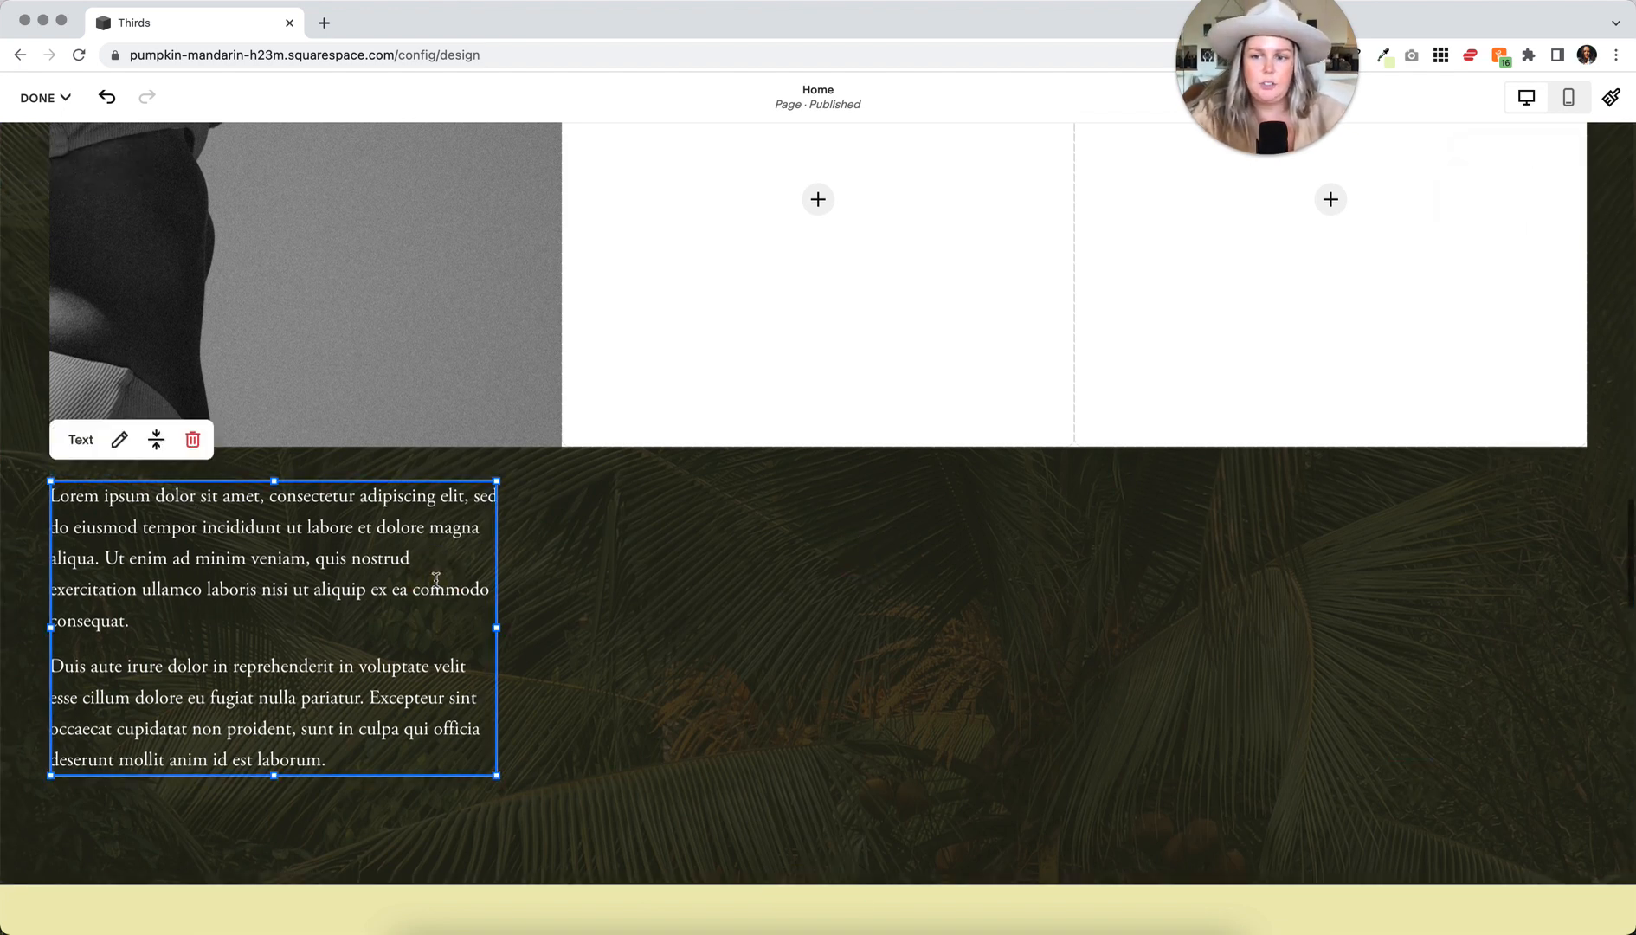
{"action": "left_click", "coordinate": [120, 439]}
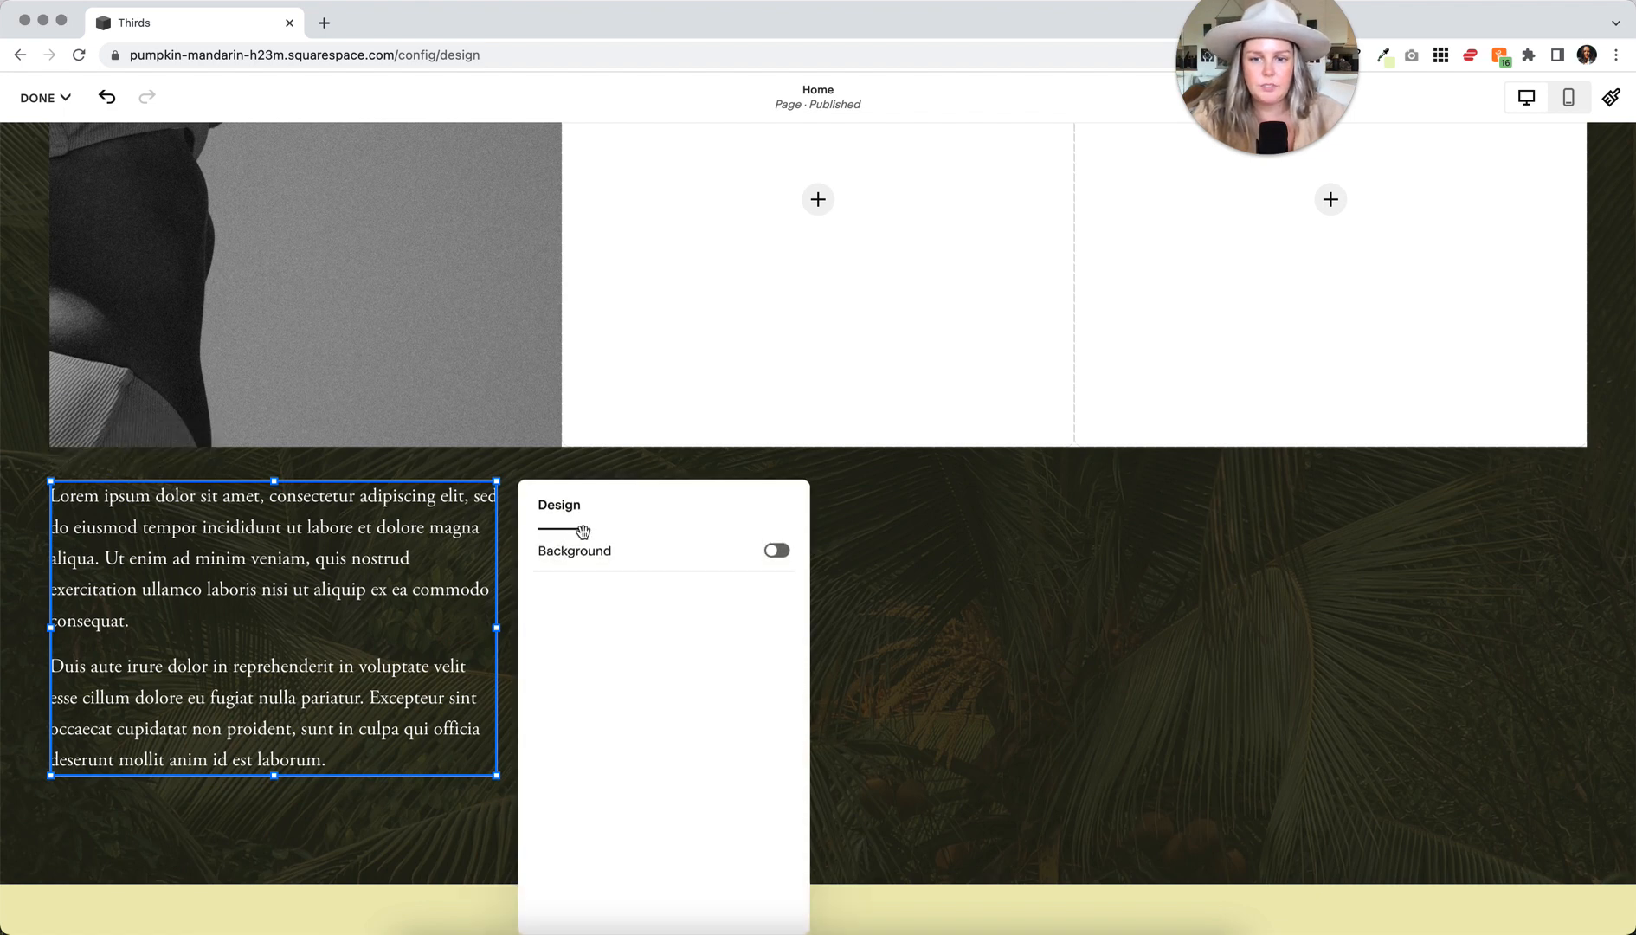
{"action": "left_click", "coordinate": [989, 565]}
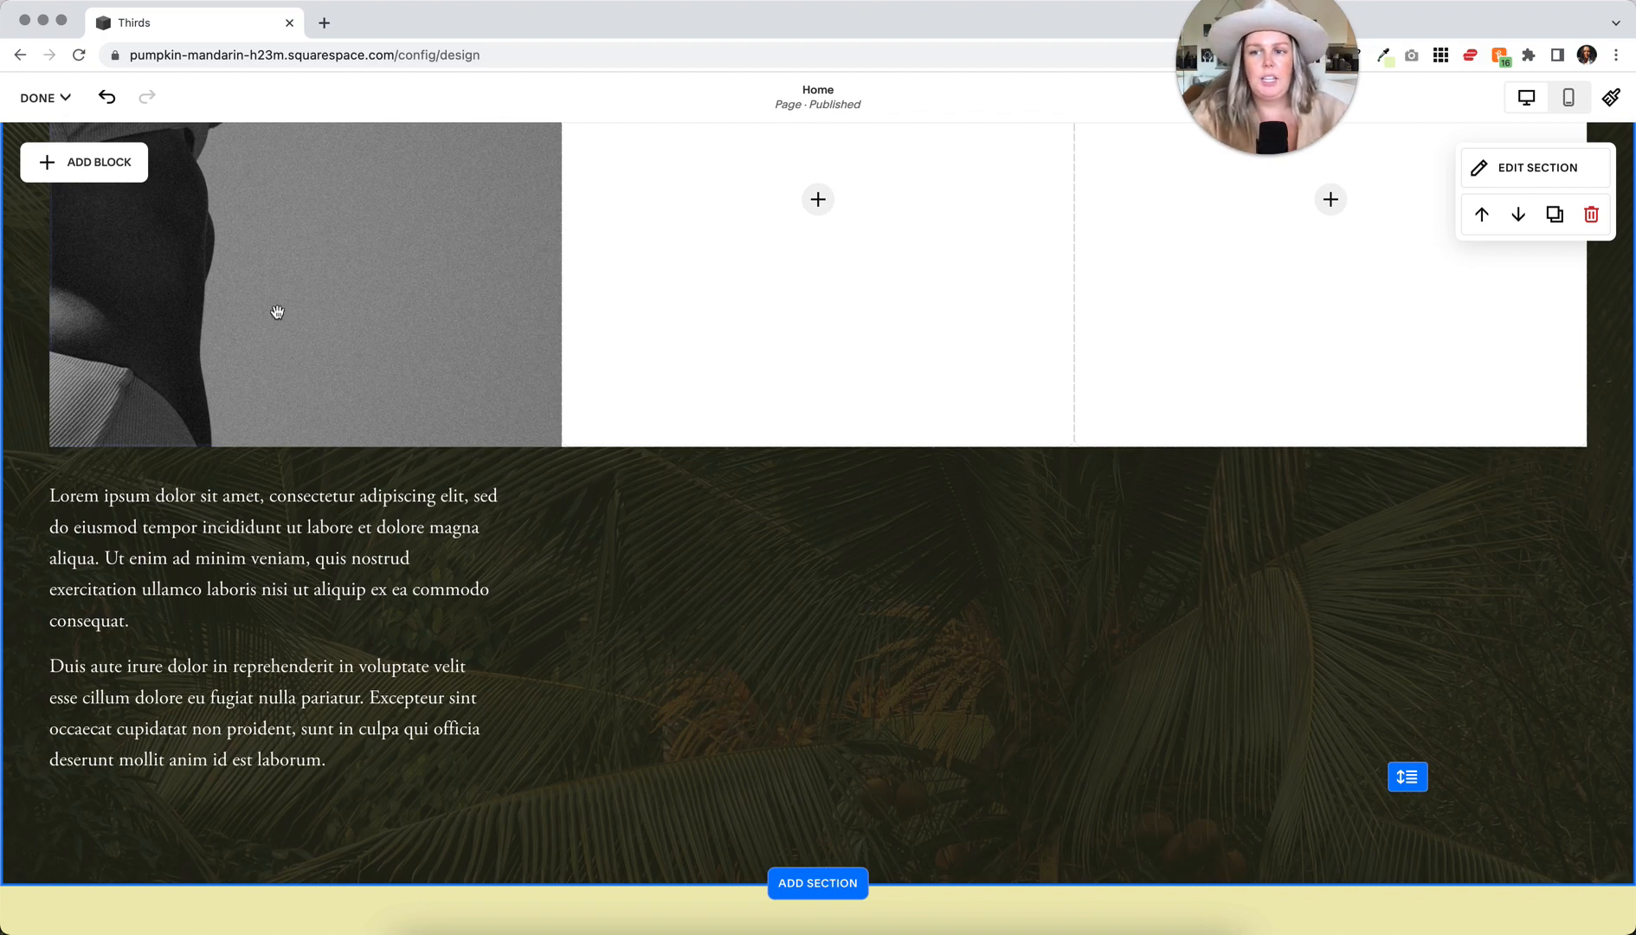
View the list of block types that can be added to the dark palm-leaf section, and close it without adding one
{"action": "left_click", "coordinate": [91, 162]}
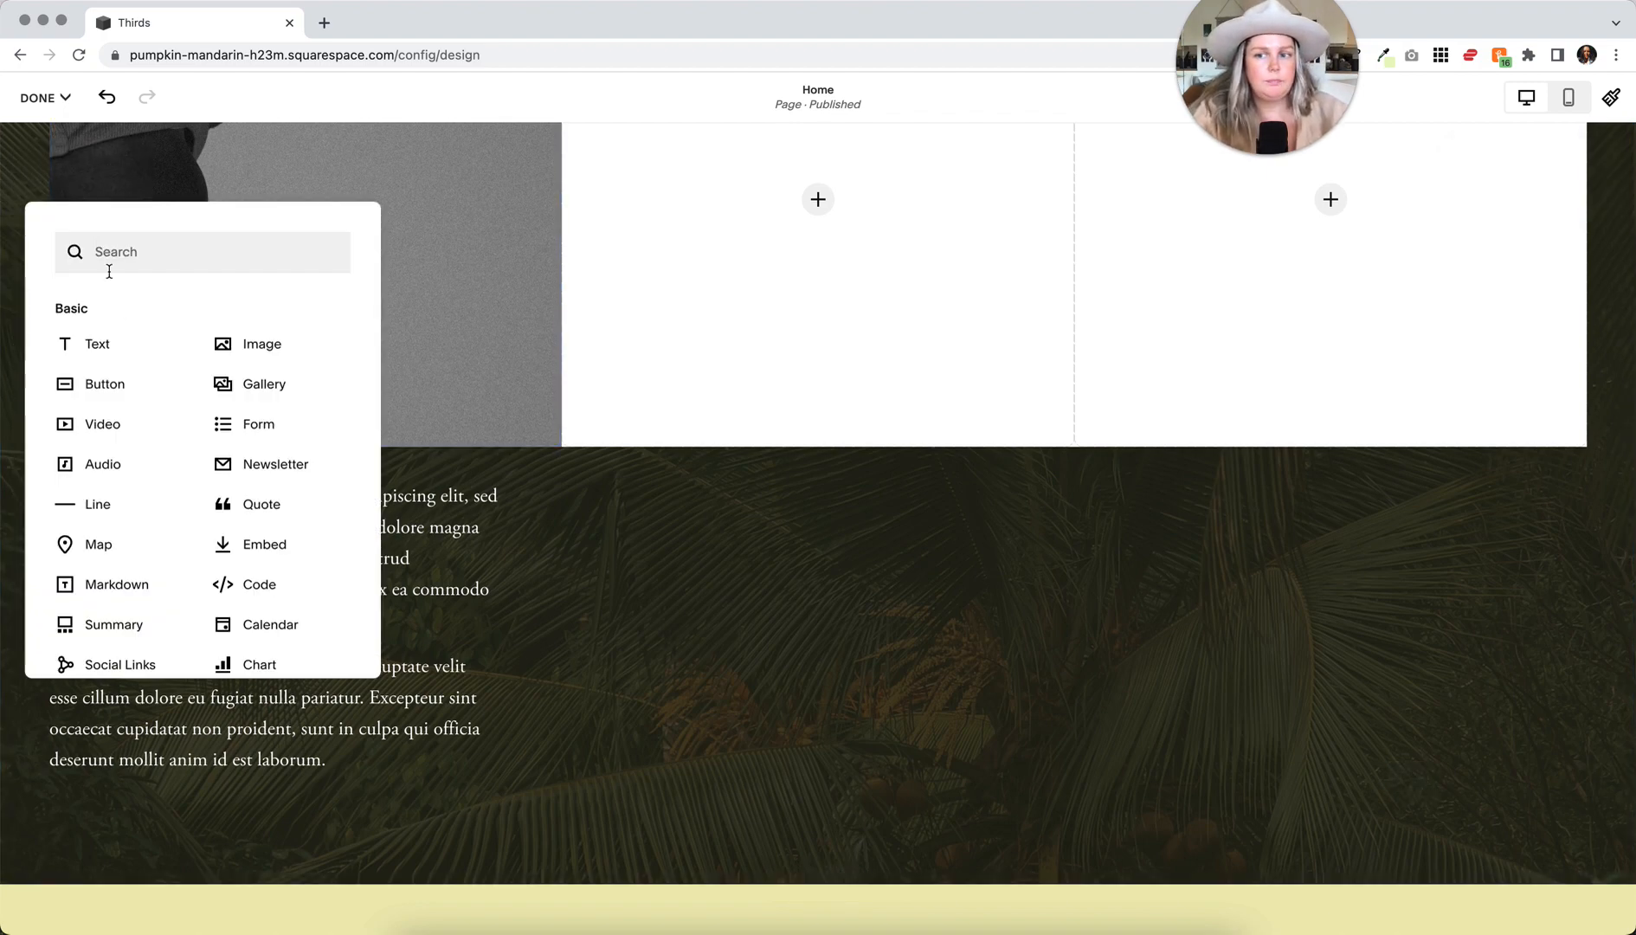
{"action": "left_click", "coordinate": [833, 564]}
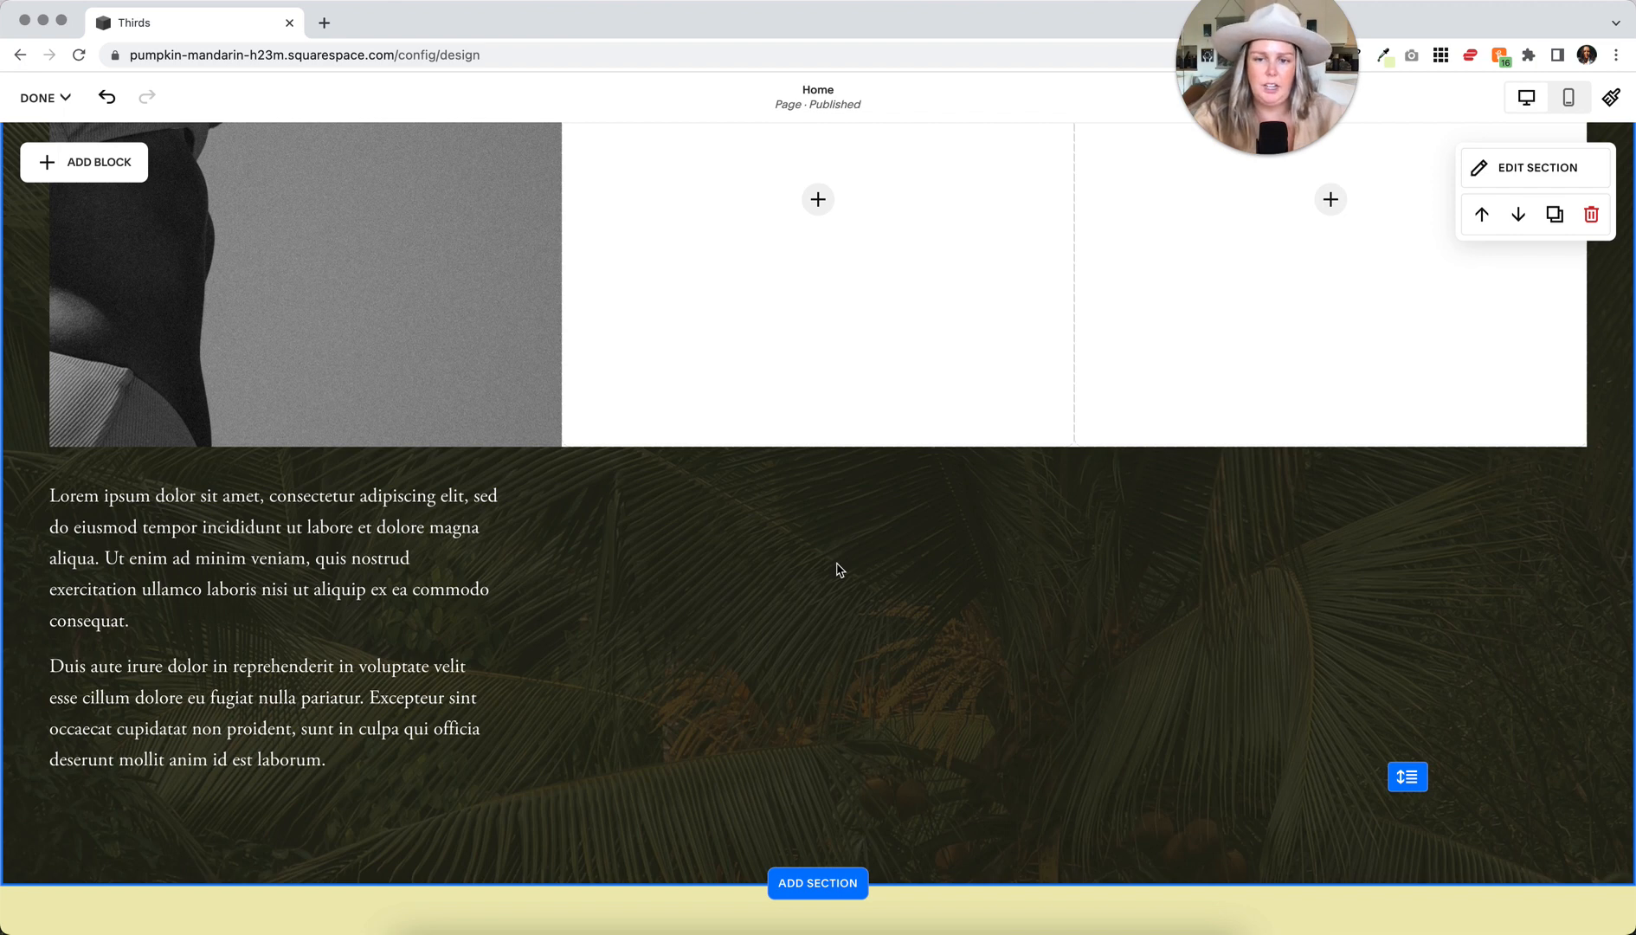
{"action": "left_click", "coordinate": [837, 568]}
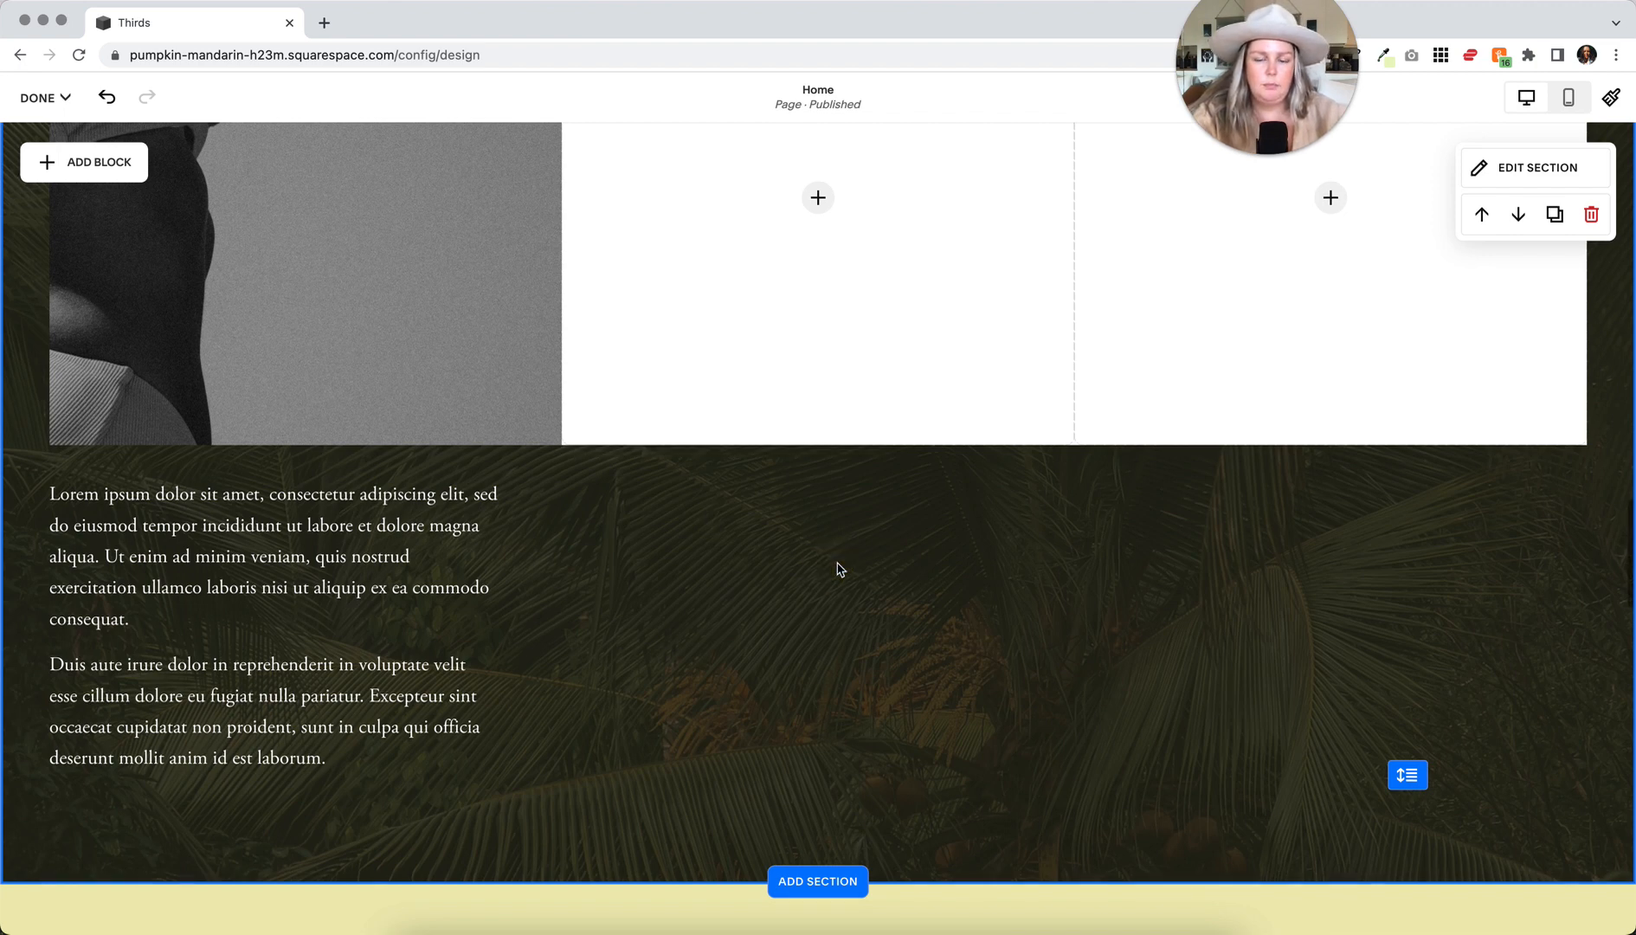